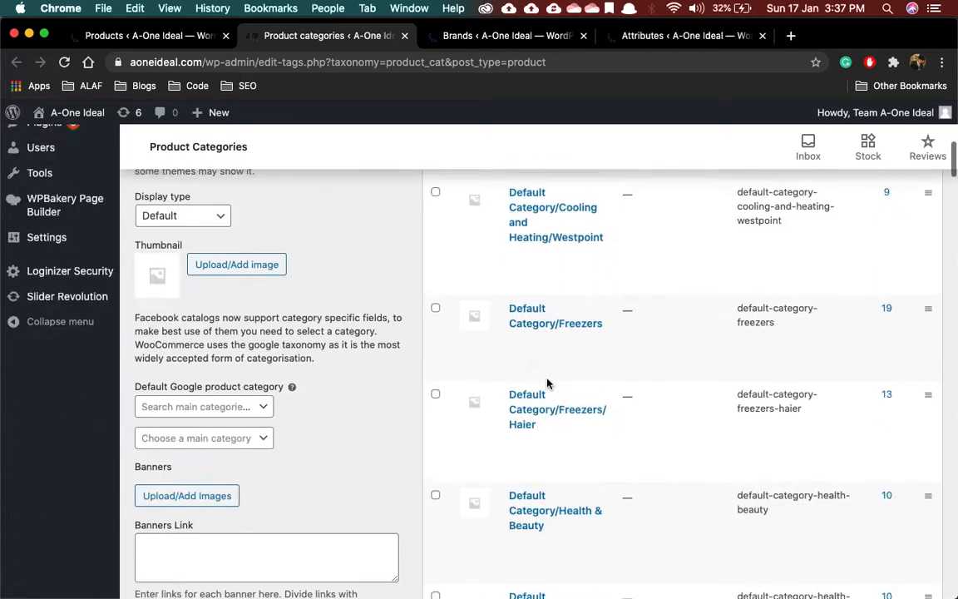
# Examine the existing product categories throughout the list, including their names, slugs and product counts
pyautogui.scroll(20, 549, 387)
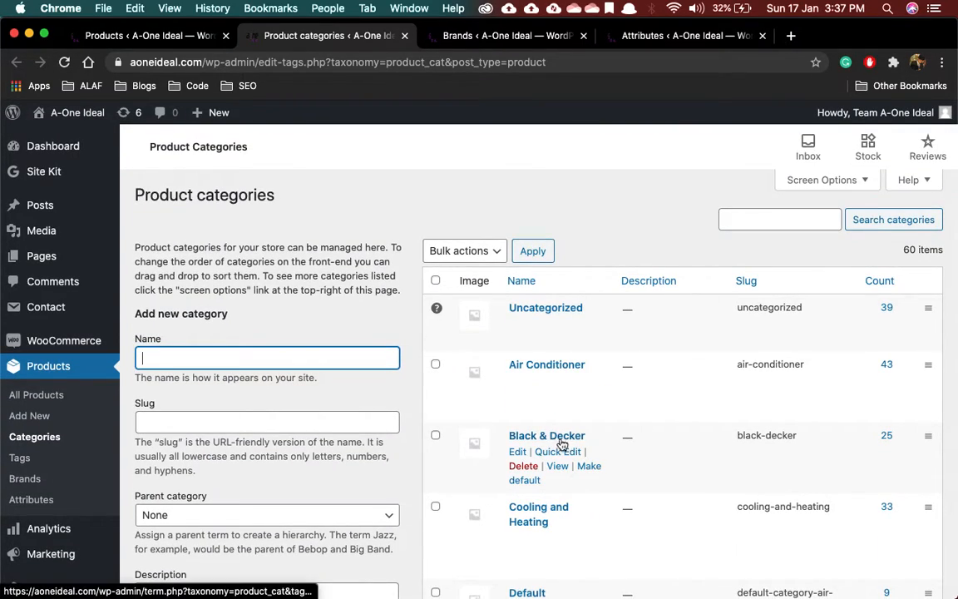
pyautogui.scroll(-10, 545, 445)
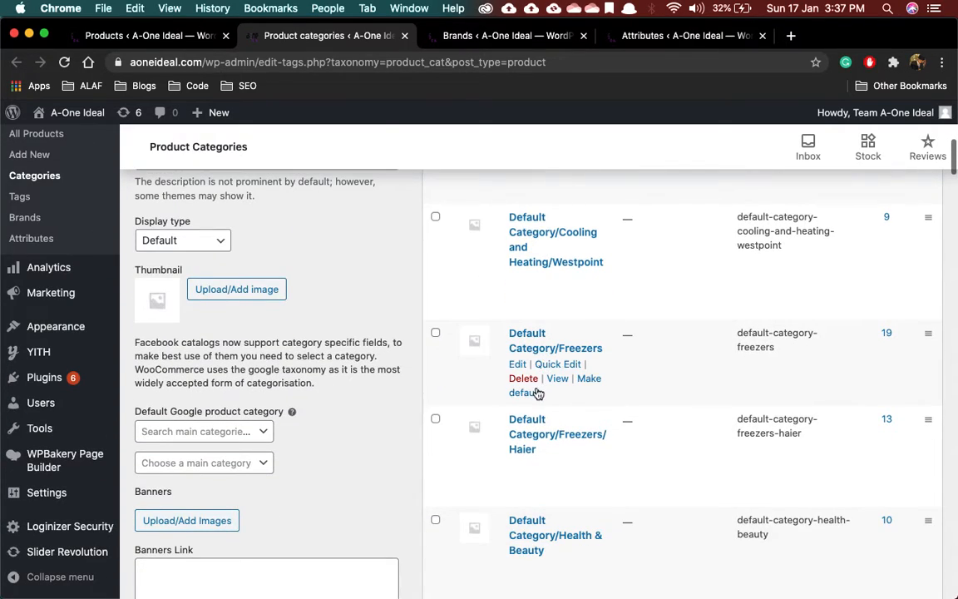
pyautogui.scroll(-8, 540, 361)
pyautogui.scroll(-15, 638, 311)
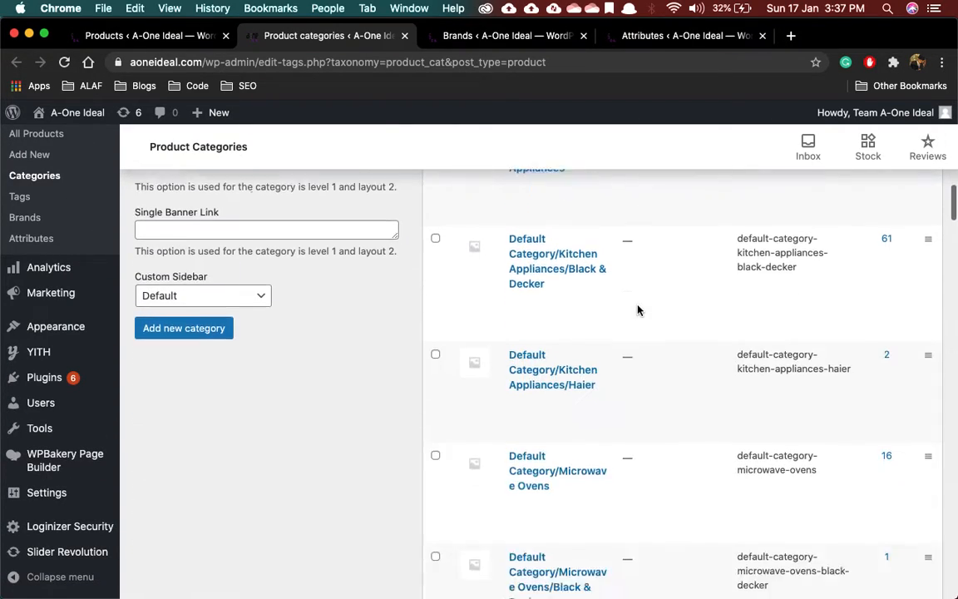
pyautogui.scroll(-20, 574, 348)
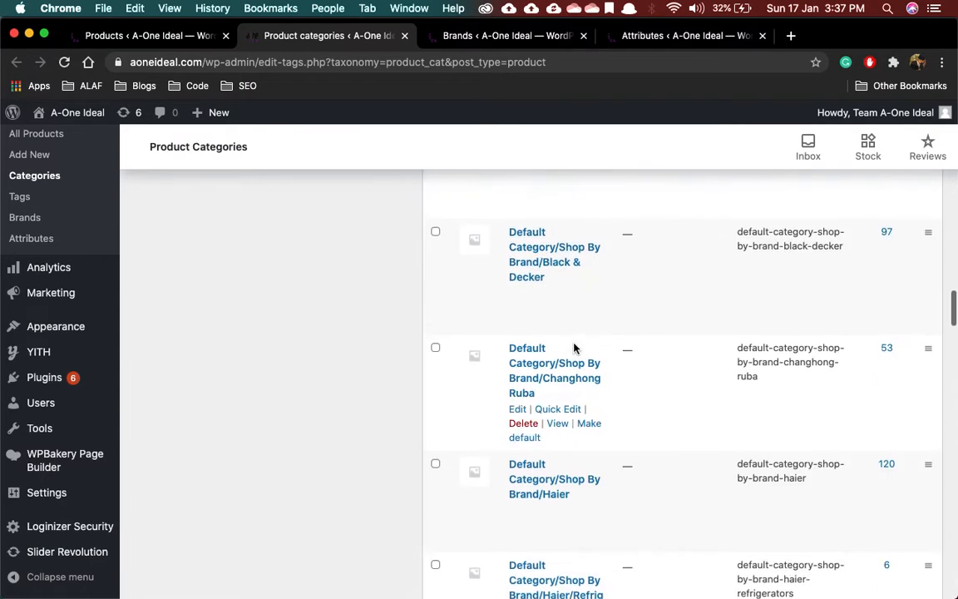
pyautogui.scroll(-15, 555, 424)
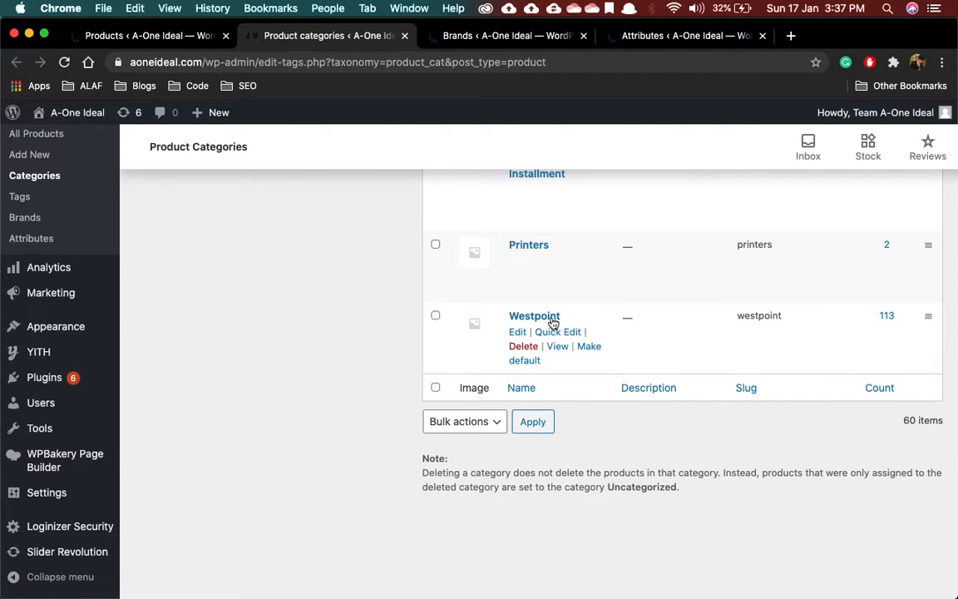
pyautogui.scroll(20, 560, 324)
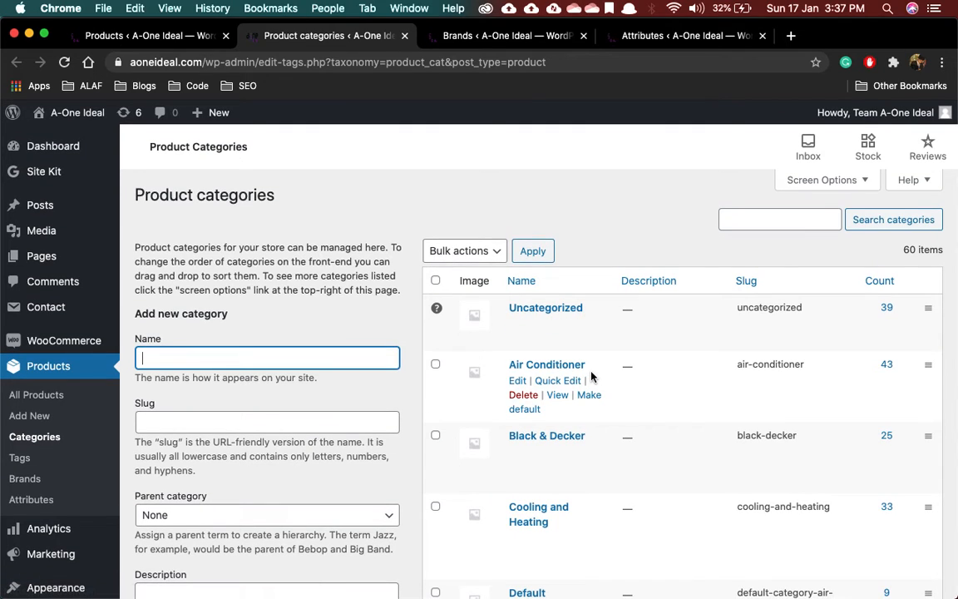
pyautogui.scroll(-10, 591, 377)
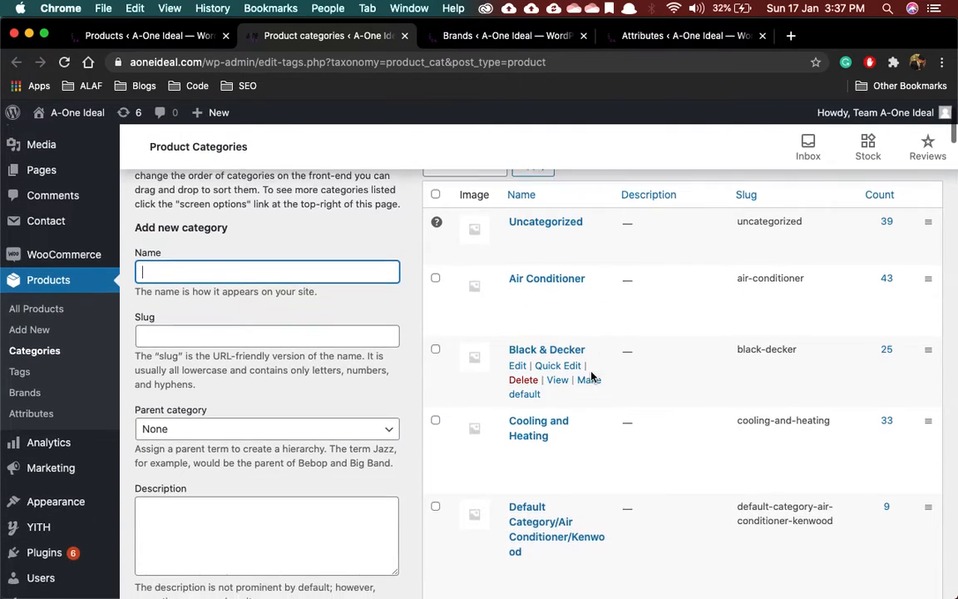
pyautogui.scroll(-10, 591, 377)
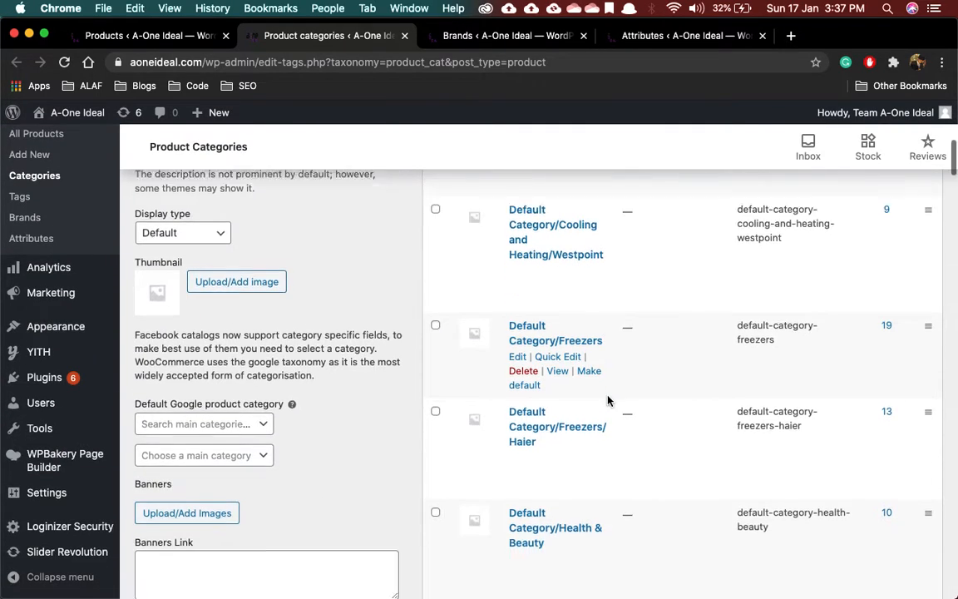
pyautogui.scroll(-10, 607, 401)
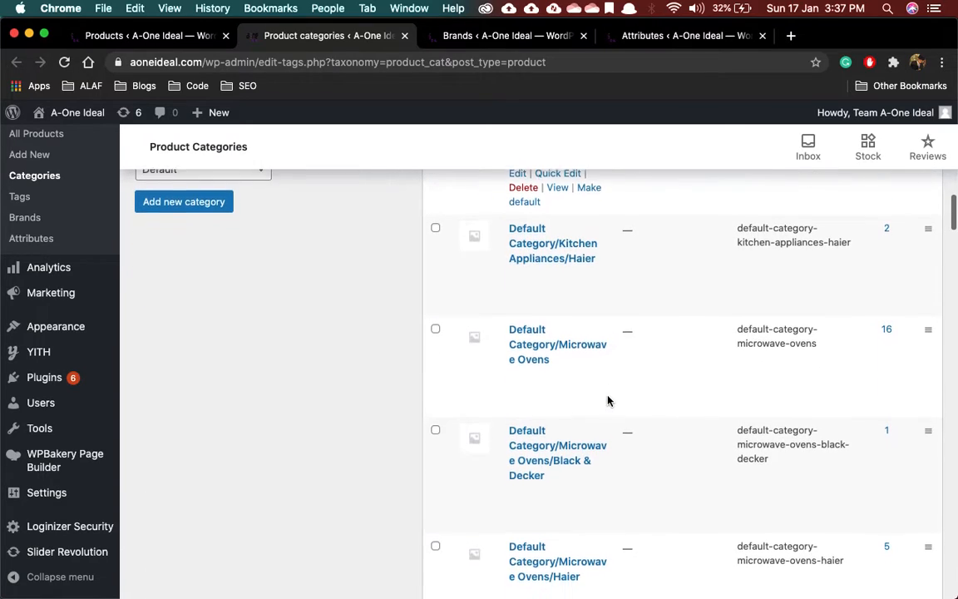
pyautogui.scroll(-3, 607, 401)
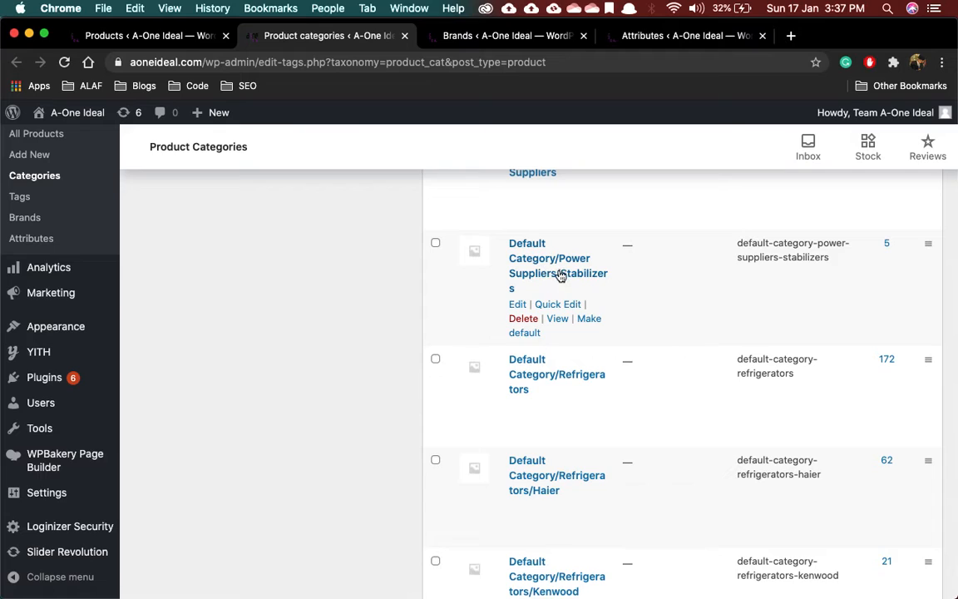
pyautogui.scroll(-3, 639, 394)
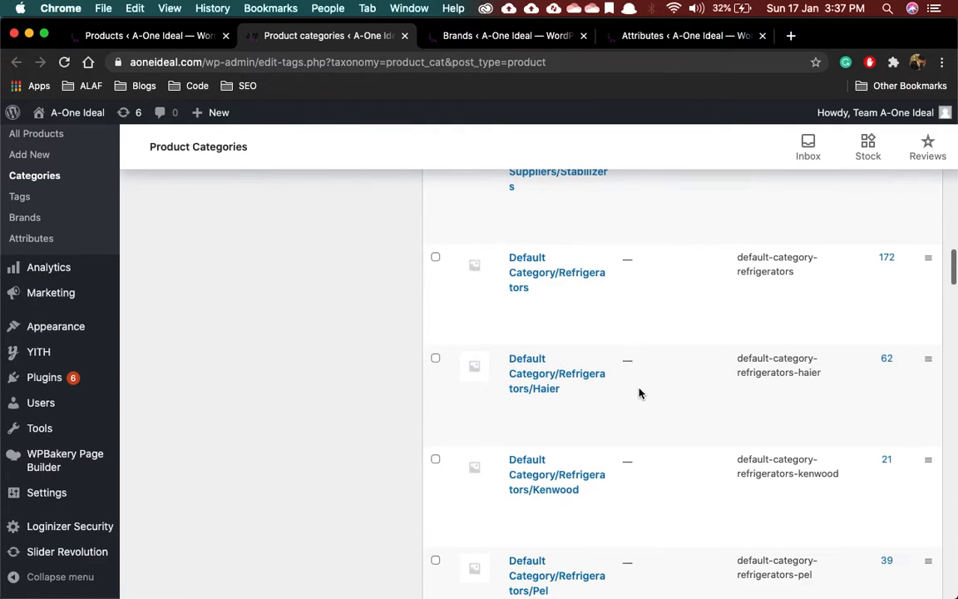
pyautogui.scroll(-2, 686, 381)
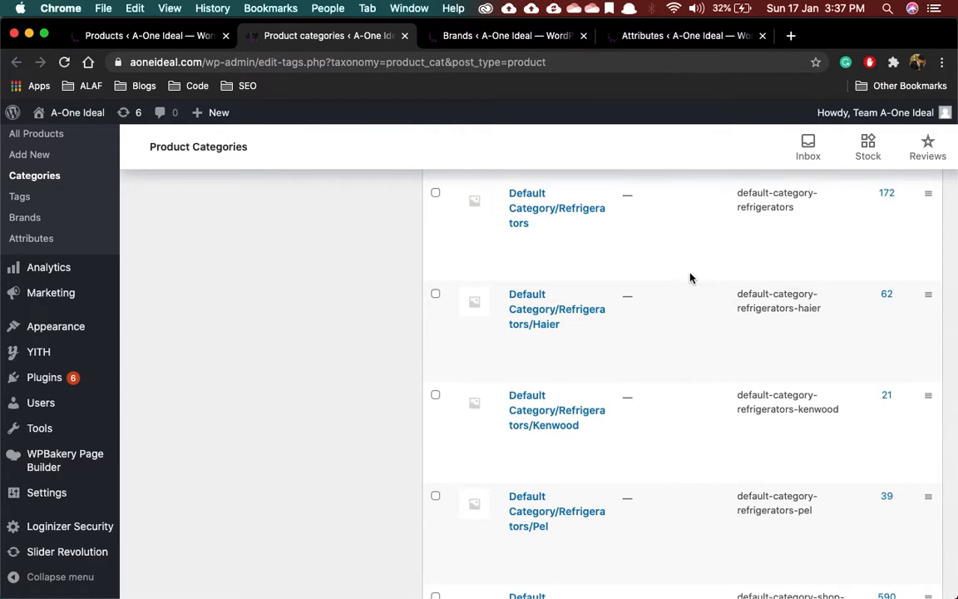
pyautogui.scroll(-10, 686, 349)
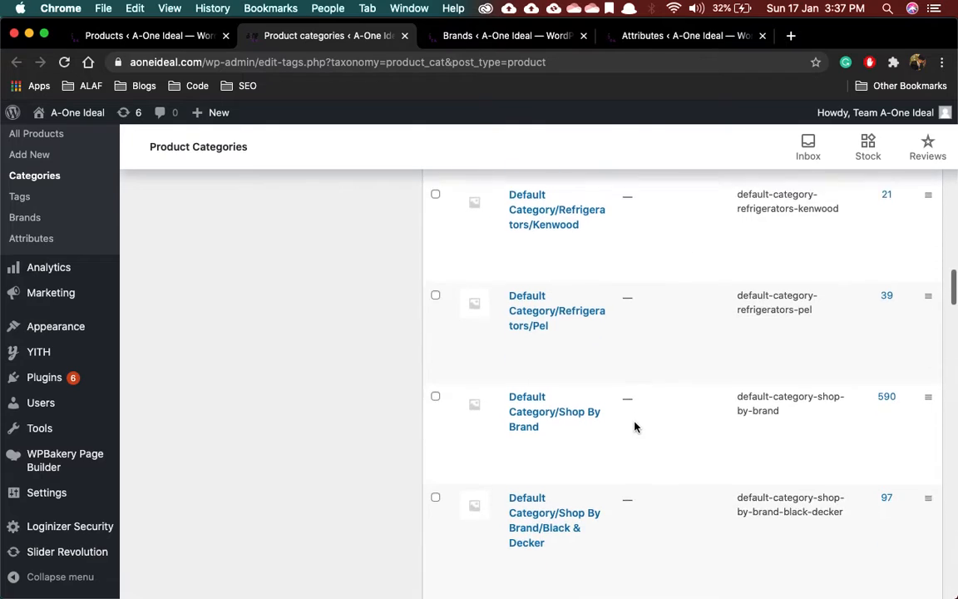
pyautogui.scroll(-5, 635, 427)
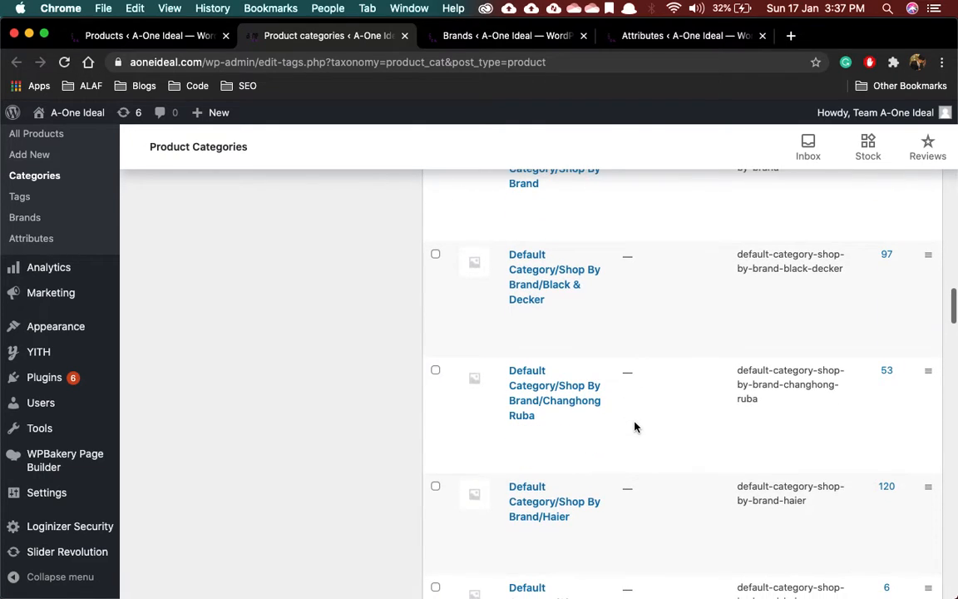
# Enter Smartphone as the new category's name and smartphone as its slug
pyautogui.scroll(20, 671, 369)
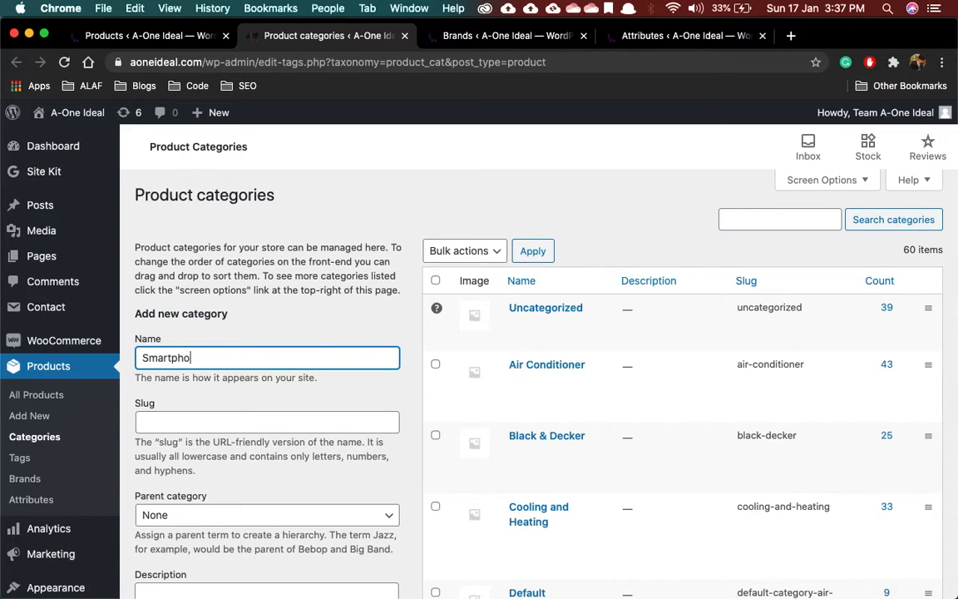
pyautogui.write('e')
pyautogui.click(194, 418)
pyautogui.click(209, 357)
pyautogui.doubleClick(208, 358)
pyautogui.click(140, 420)
pyautogui.write('smartpho')
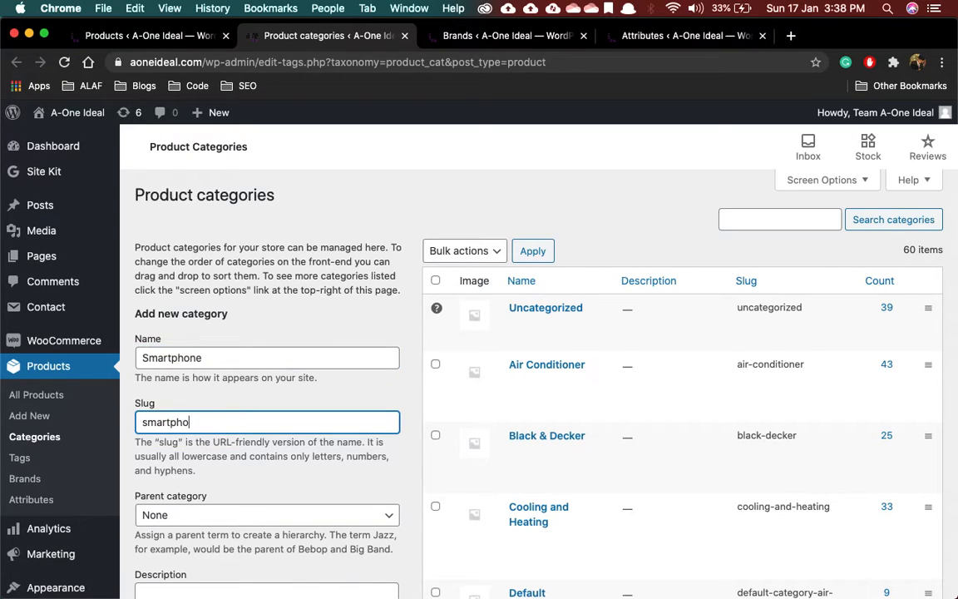
# Look through the available parent categories for the new category, leaving the parent set to None
pyautogui.scroll(-5, 155, 472)
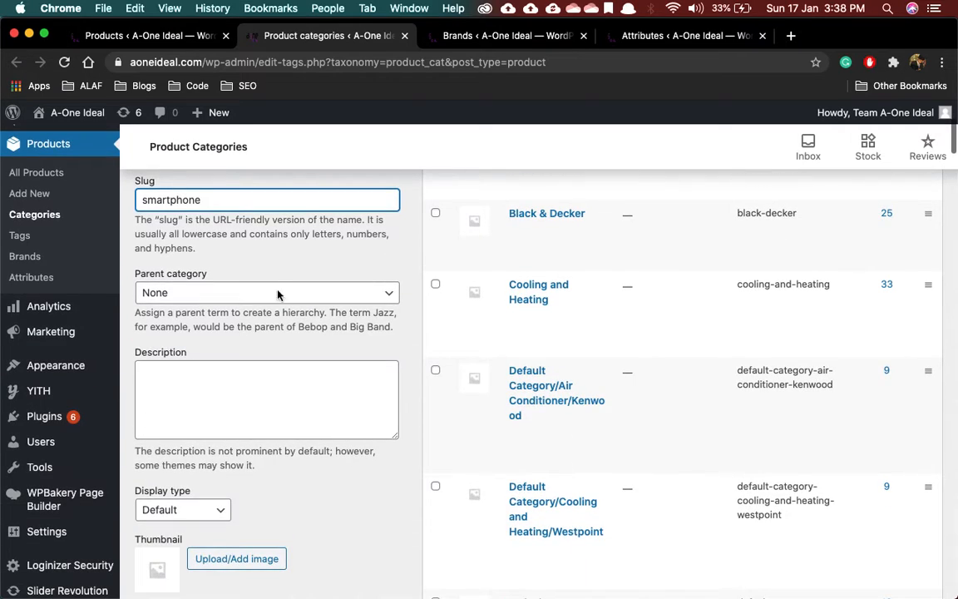
pyautogui.click(186, 288)
pyautogui.scroll(-8, 205, 340)
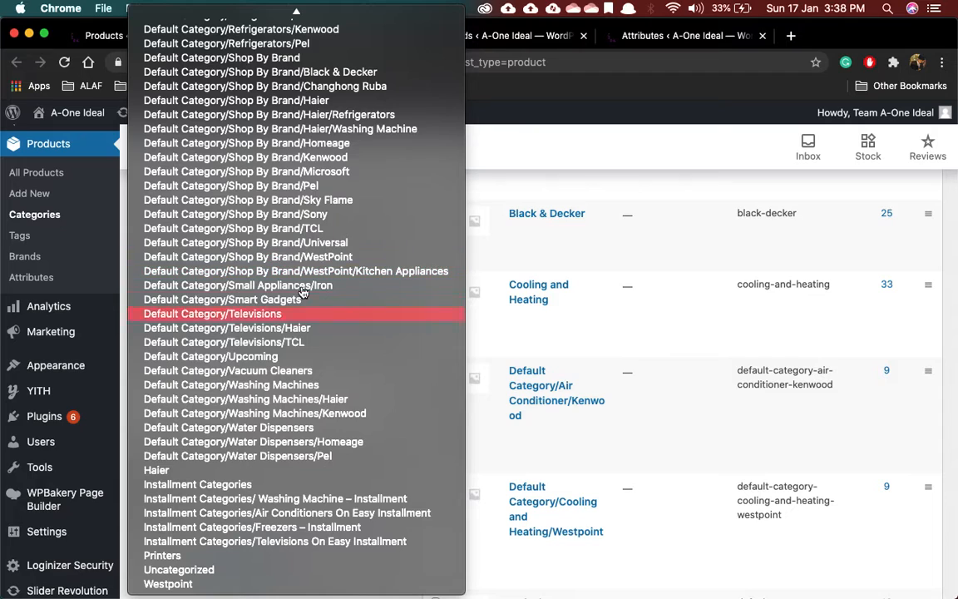
pyautogui.scroll(7, 315, 210)
pyautogui.click(520, 167)
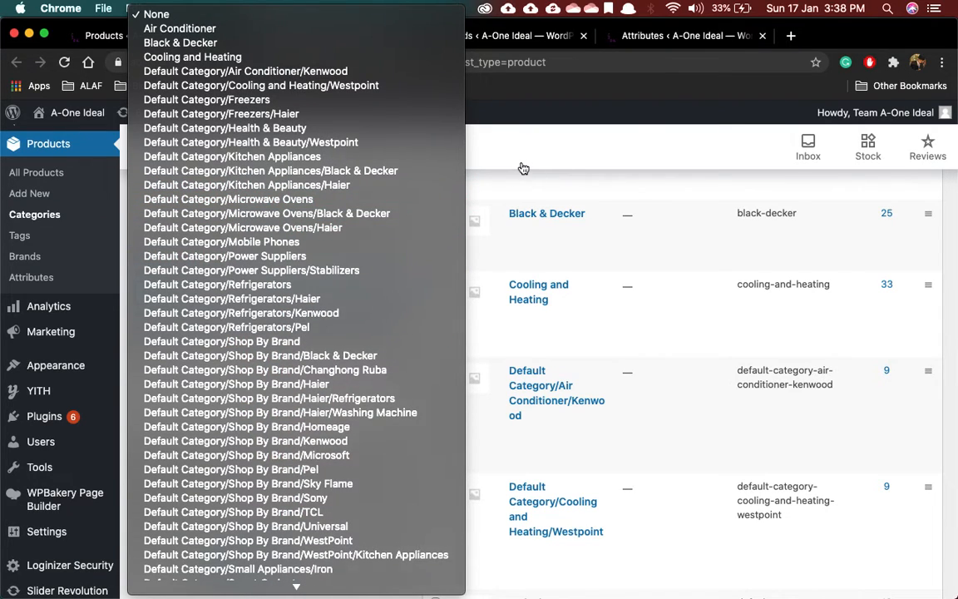
# Review the new category's optional description, display type, thumbnail, Google category, banner, layout and sidebar settings
pyautogui.scroll(-2, 241, 341)
pyautogui.scroll(-3, 265, 346)
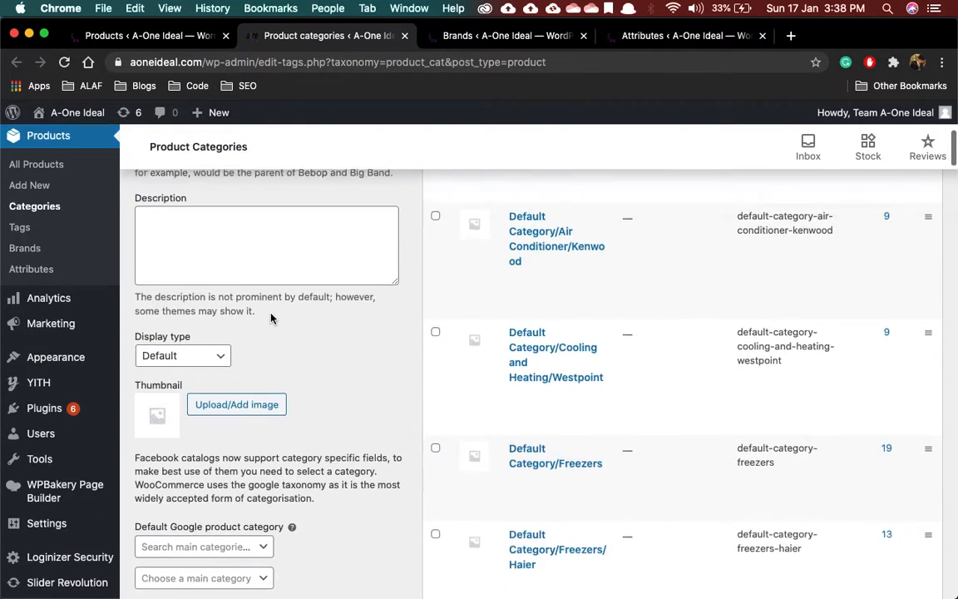
pyautogui.scroll(8, 270, 314)
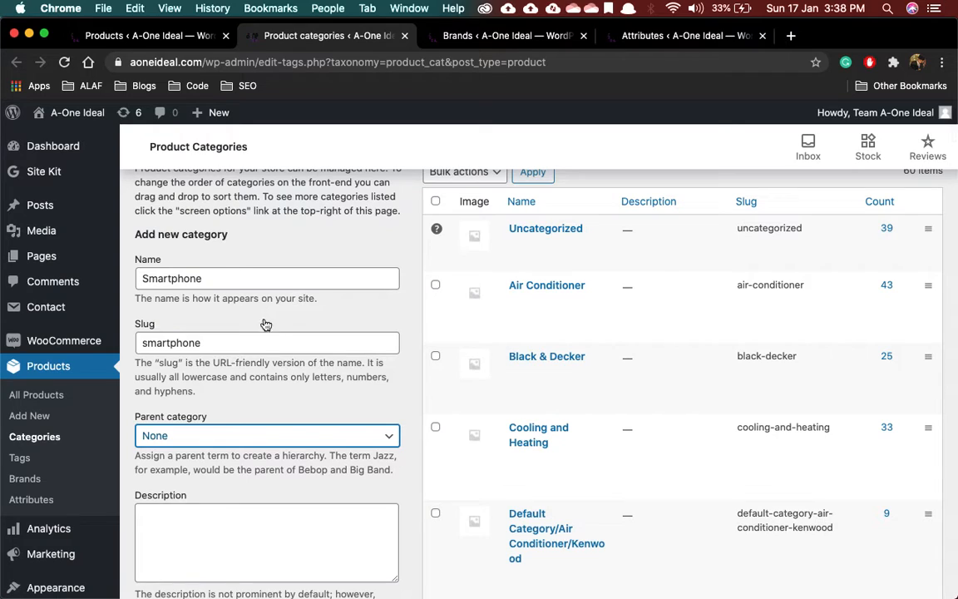
pyautogui.scroll(-5, 328, 345)
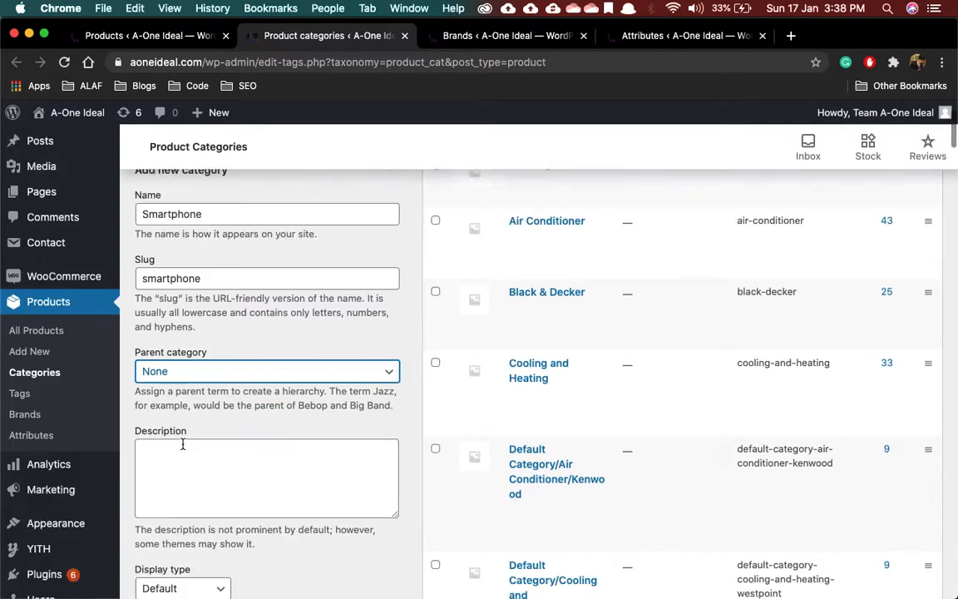
pyautogui.click(177, 329)
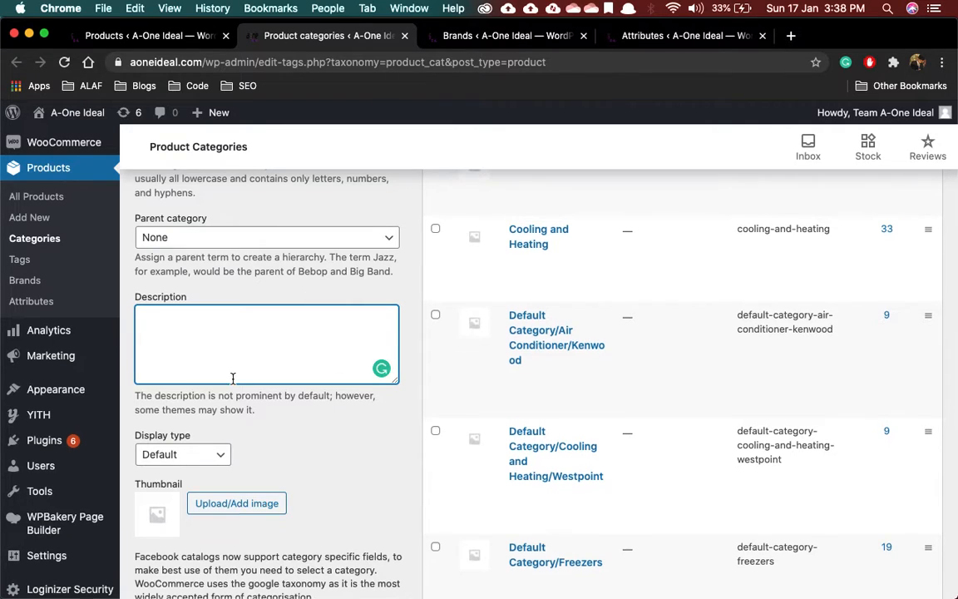
pyautogui.scroll(-3, 233, 378)
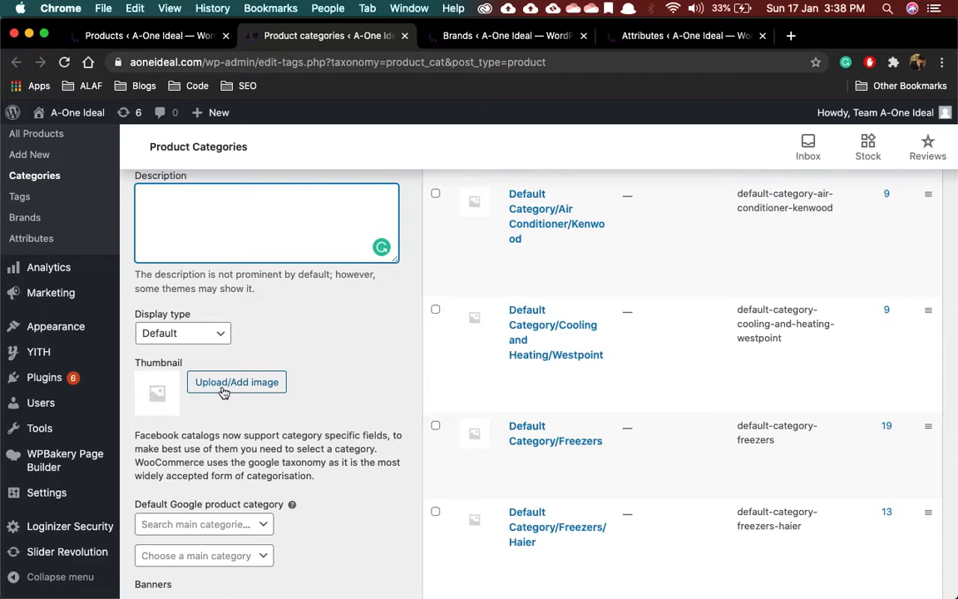
pyautogui.scroll(-2, 232, 407)
pyautogui.scroll(-7, 231, 408)
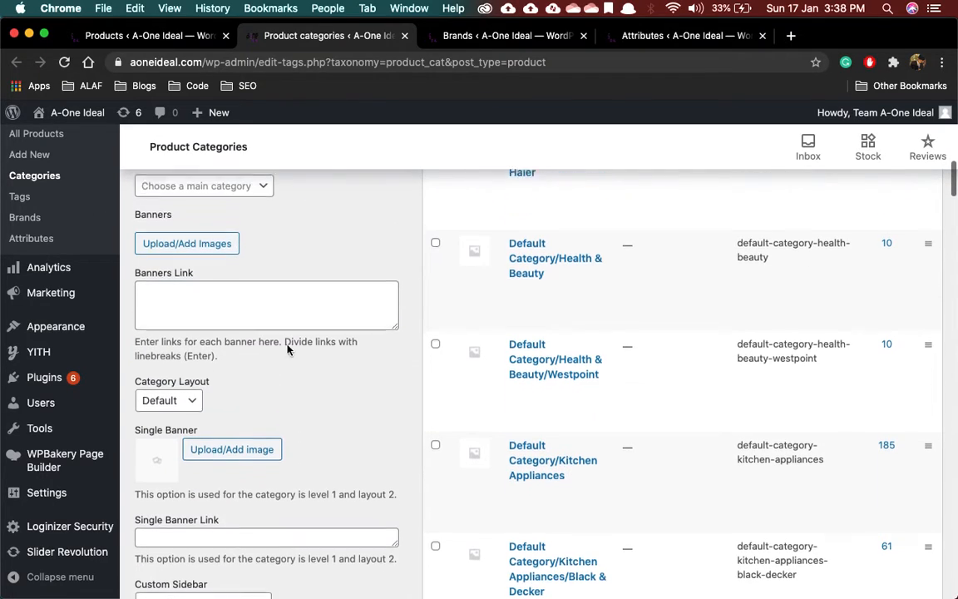
pyautogui.scroll(-6, 273, 424)
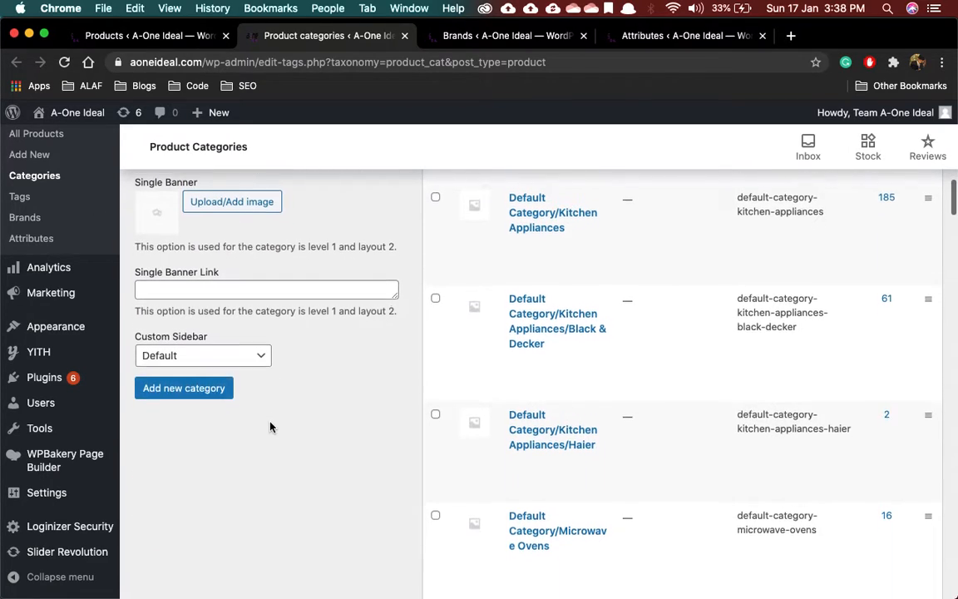
# Add the new Smartphone category and check its entry in the category list
pyautogui.click(207, 388)
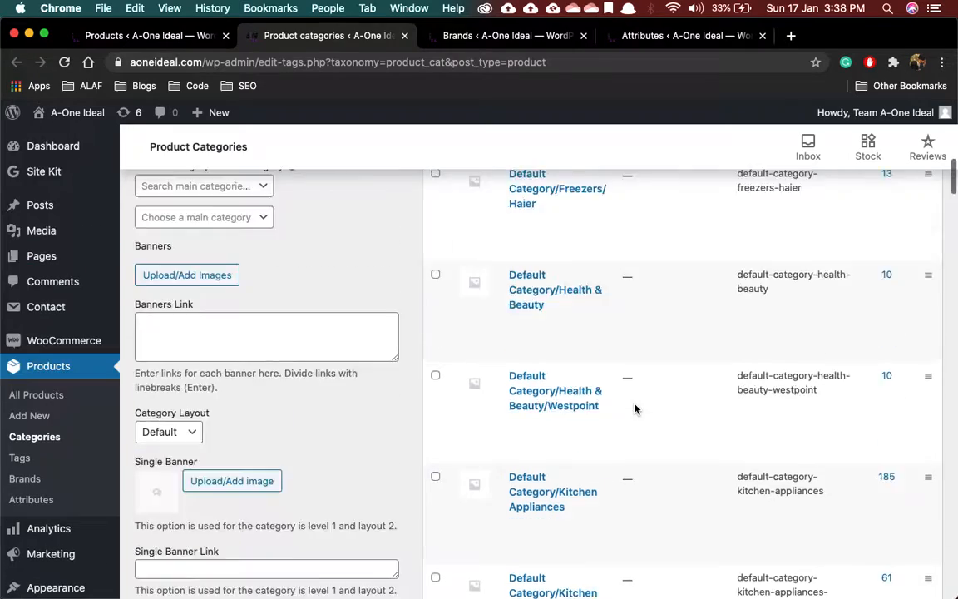
pyautogui.scroll(-20, 522, 475)
pyautogui.scroll(5, 207, 249)
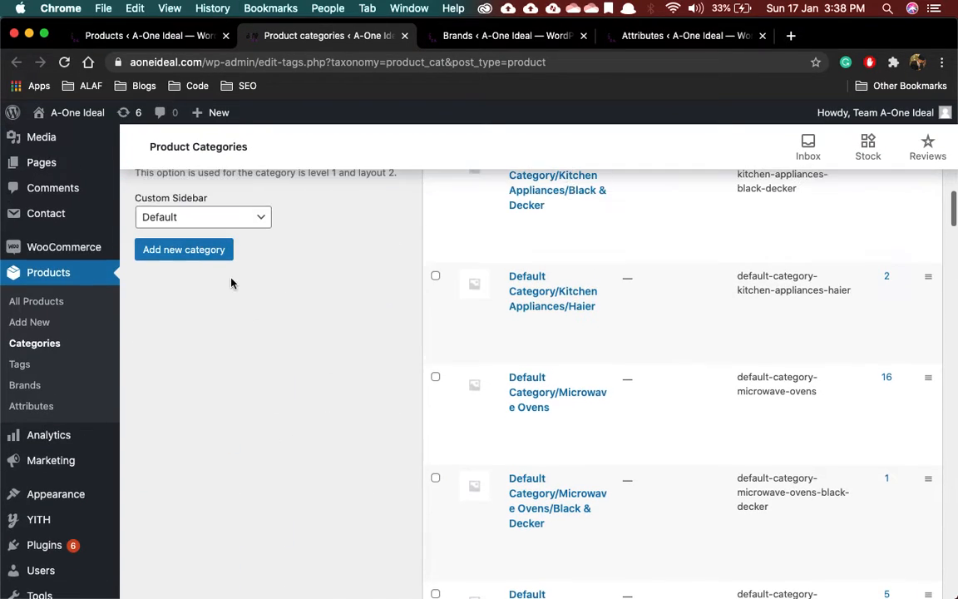
pyautogui.click(179, 244)
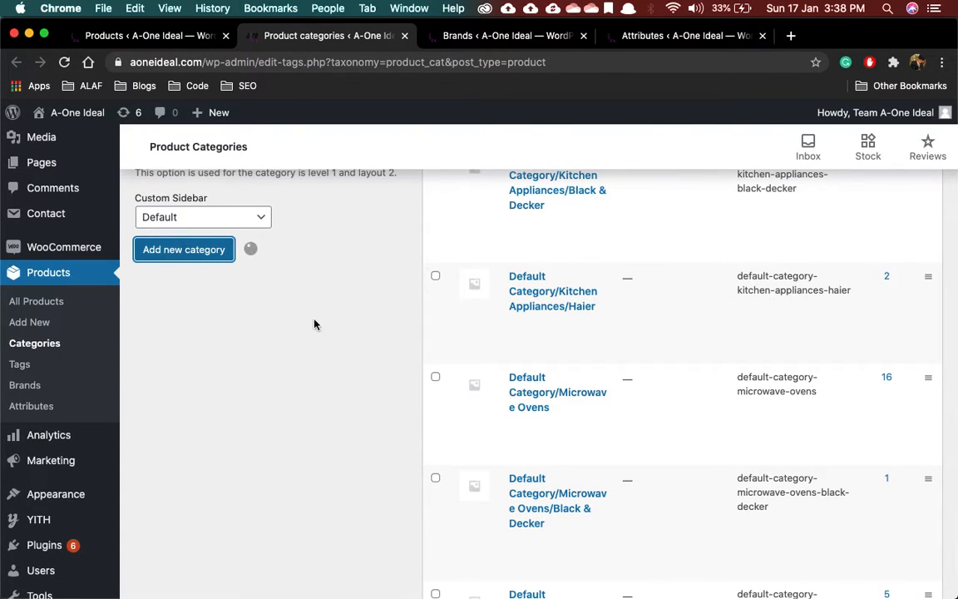
pyautogui.scroll(10, 315, 325)
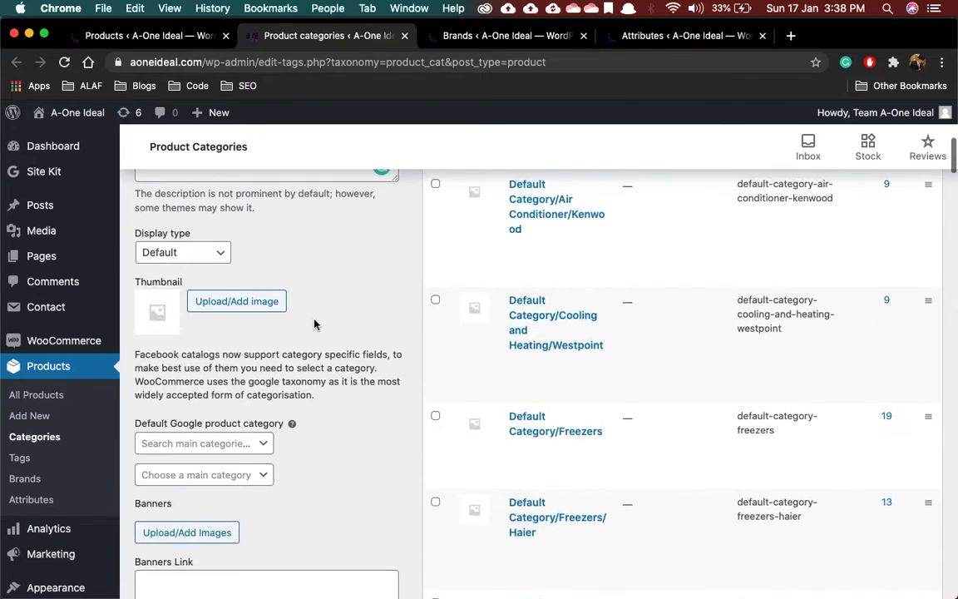
pyautogui.scroll(10, 315, 324)
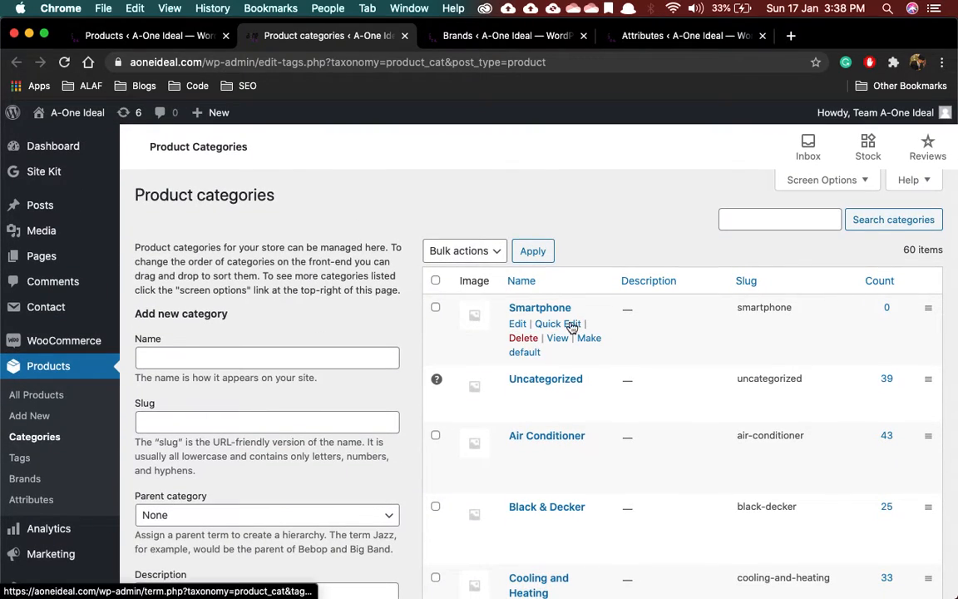
# Delete the Smartphone category permanently from the product categories
pyautogui.click(523, 338)
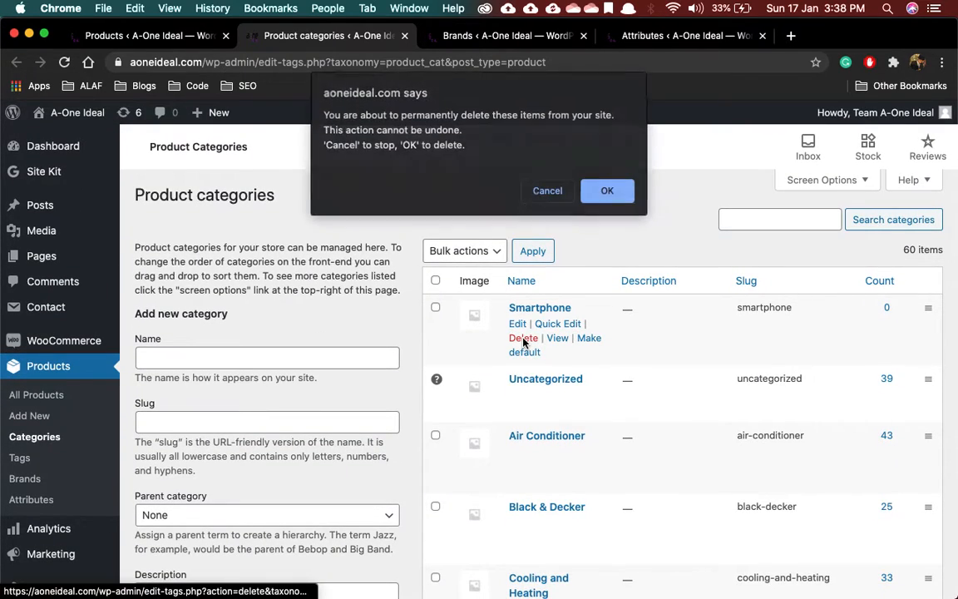
pyautogui.click(607, 191)
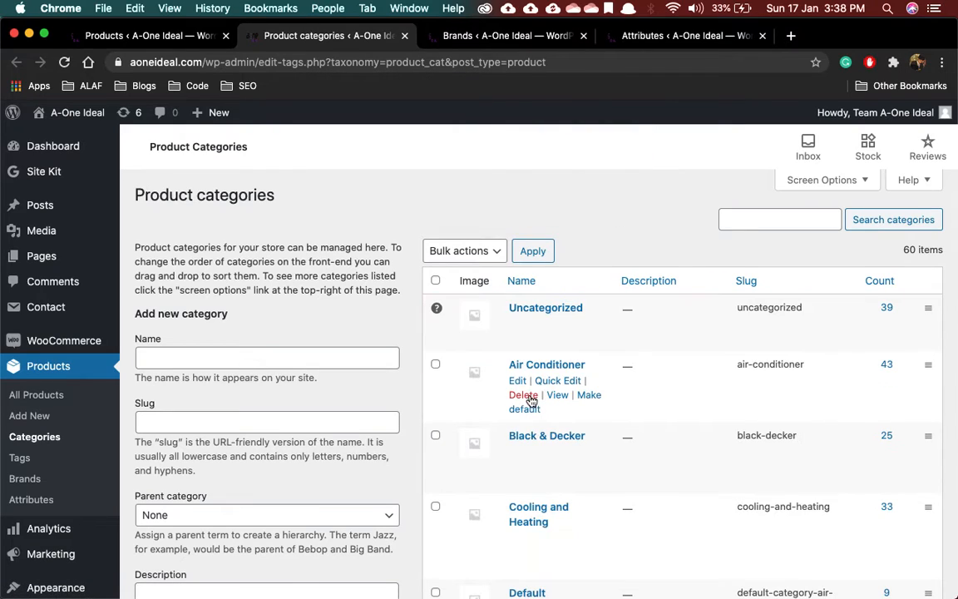
# Open the Air Conditioner category for editing and switch to the already opened Brands page
pyautogui.click(519, 381)
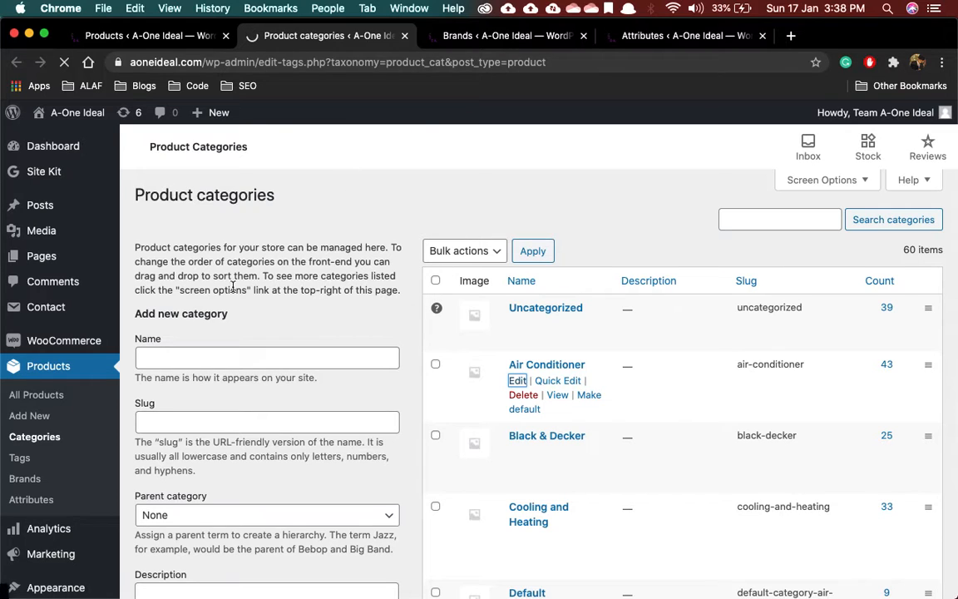
pyautogui.click(468, 40)
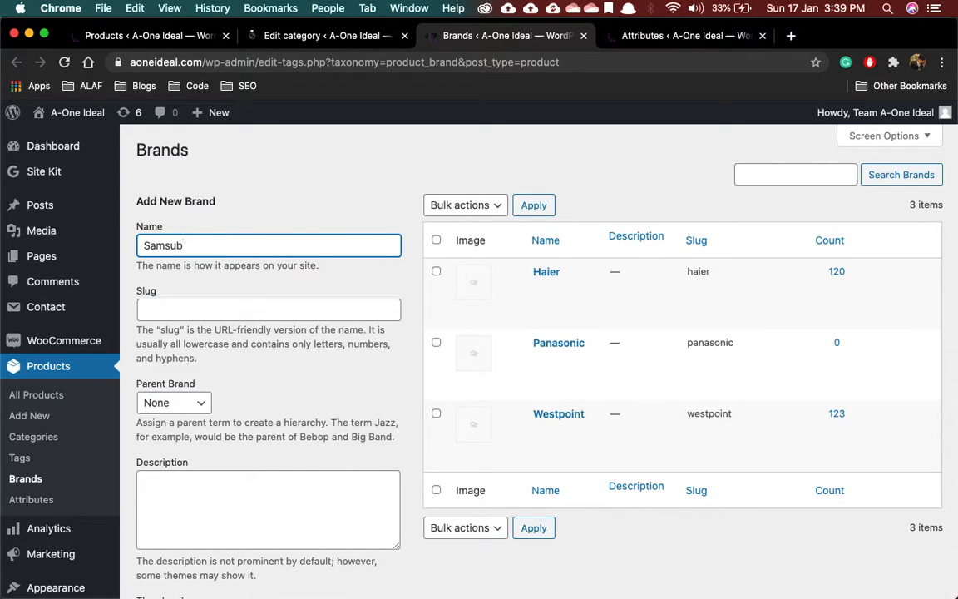
# Add a new product brand named Samsung with the slug samsung, no parent brand and an empty description
pyautogui.press('Tab')
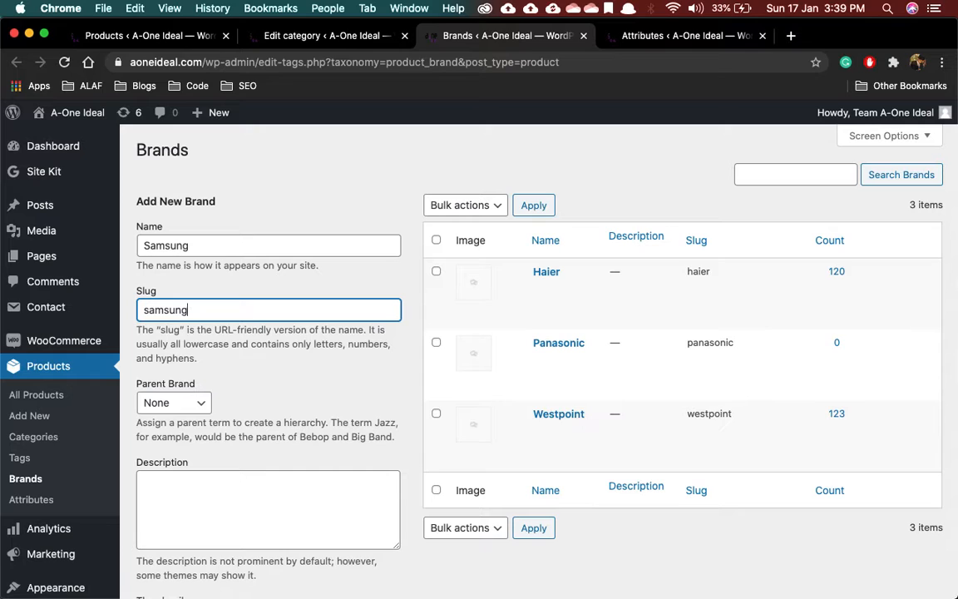
pyautogui.scroll(-3, 216, 367)
pyautogui.click(272, 411)
pyautogui.scroll(-4, 201, 403)
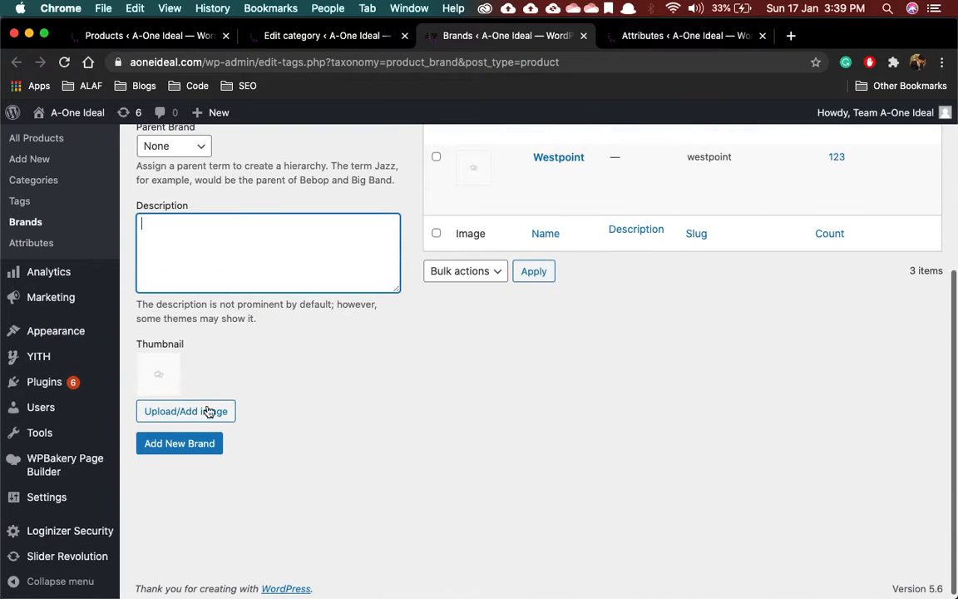
pyautogui.scroll(4, 207, 368)
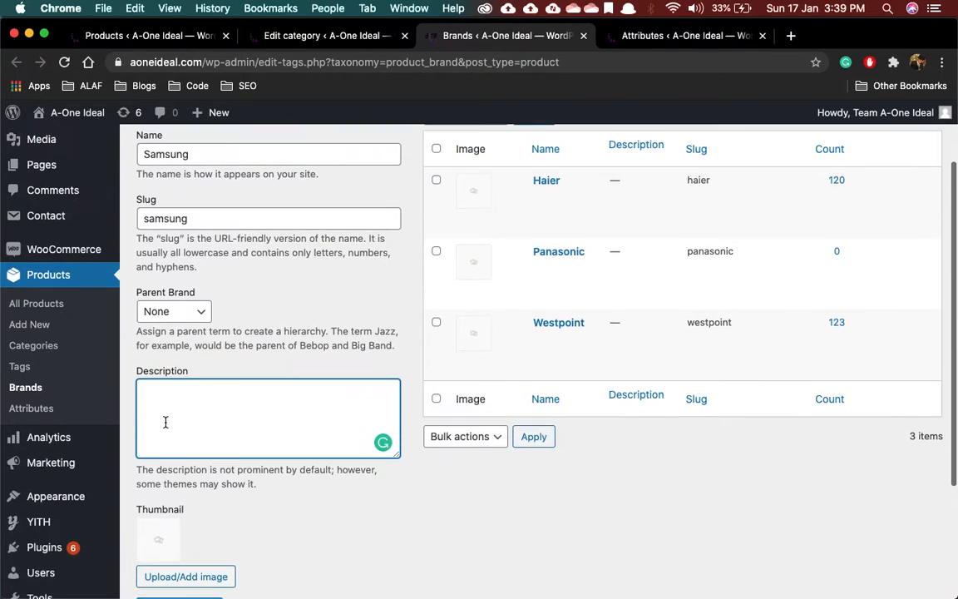
pyautogui.scroll(-1, 170, 466)
pyautogui.scroll(3, 168, 478)
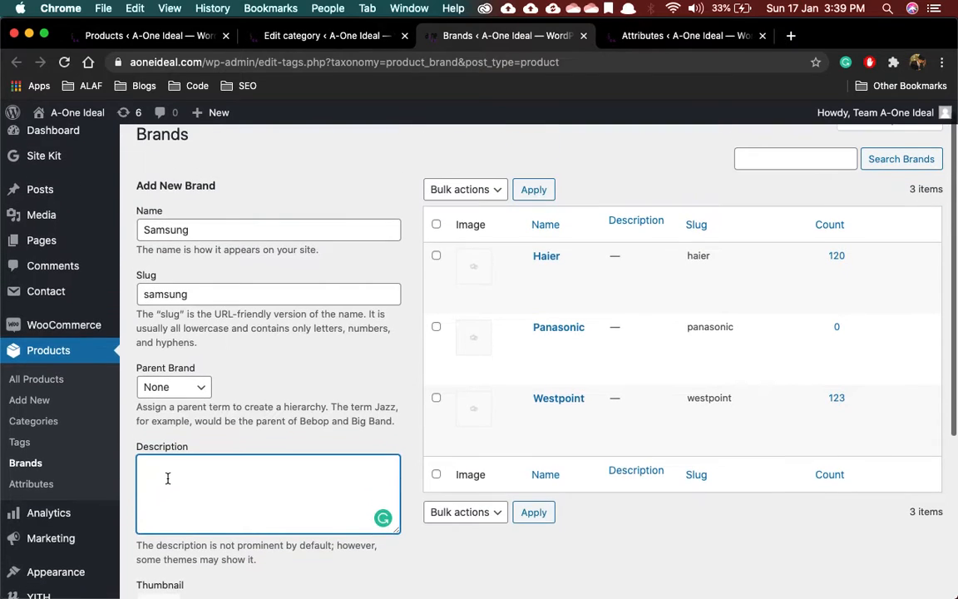
pyautogui.scroll(-5, 168, 479)
pyautogui.click(182, 470)
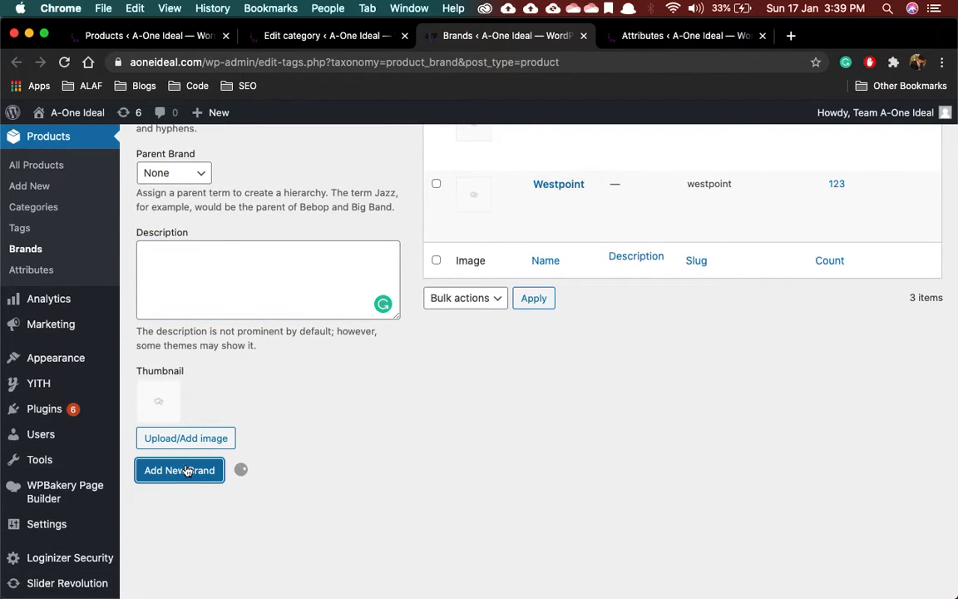
pyautogui.scroll(6, 258, 342)
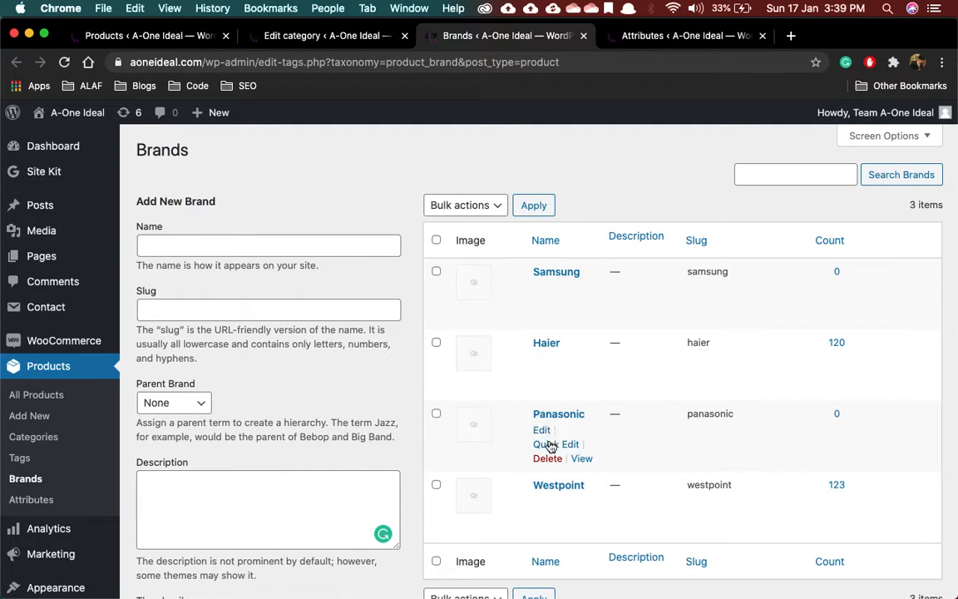
pyautogui.scroll(-1, 511, 443)
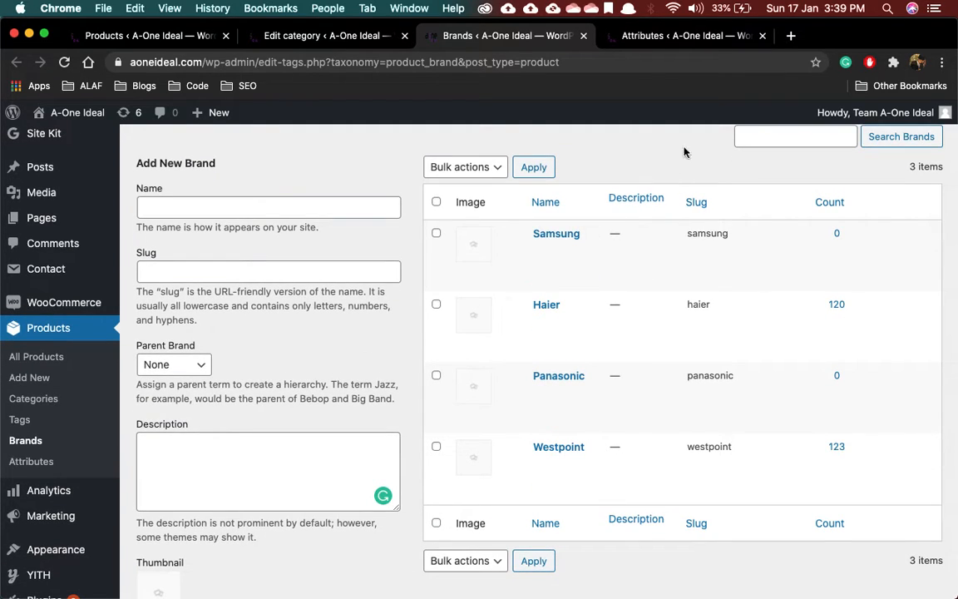
# Switch to the already opened Attributes page and review the existing attributes and the new attribute form
pyautogui.click(646, 37)
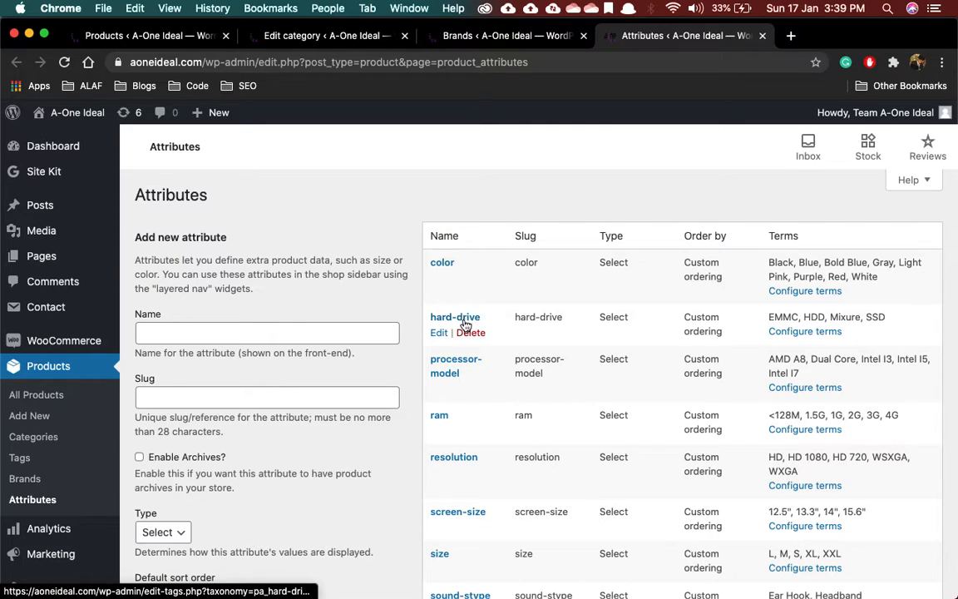
pyautogui.scroll(-5, 466, 350)
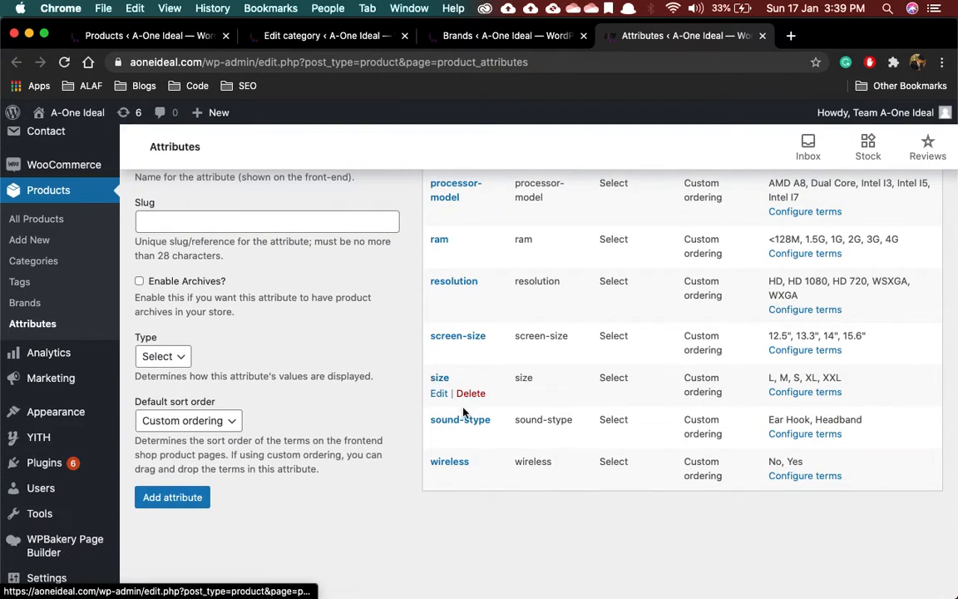
pyautogui.scroll(1, 459, 399)
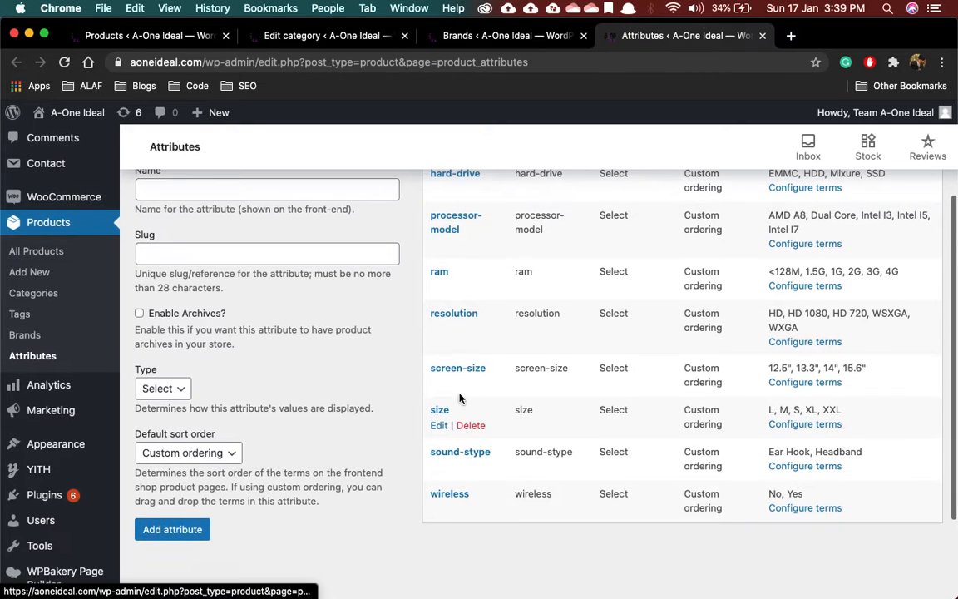
pyautogui.scroll(5, 460, 324)
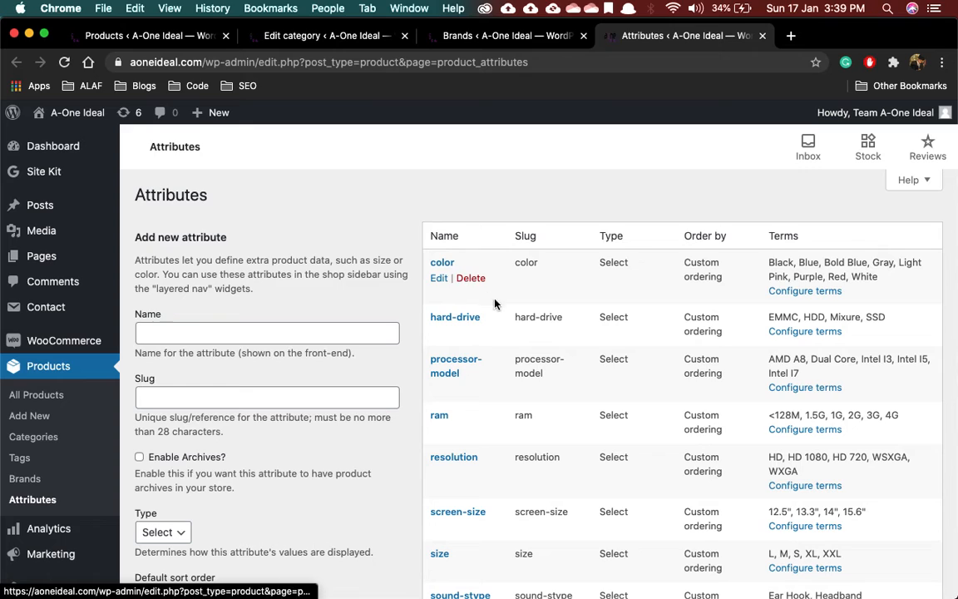
pyautogui.scroll(-1, 316, 370)
pyautogui.click(188, 290)
pyautogui.scroll(1, 314, 243)
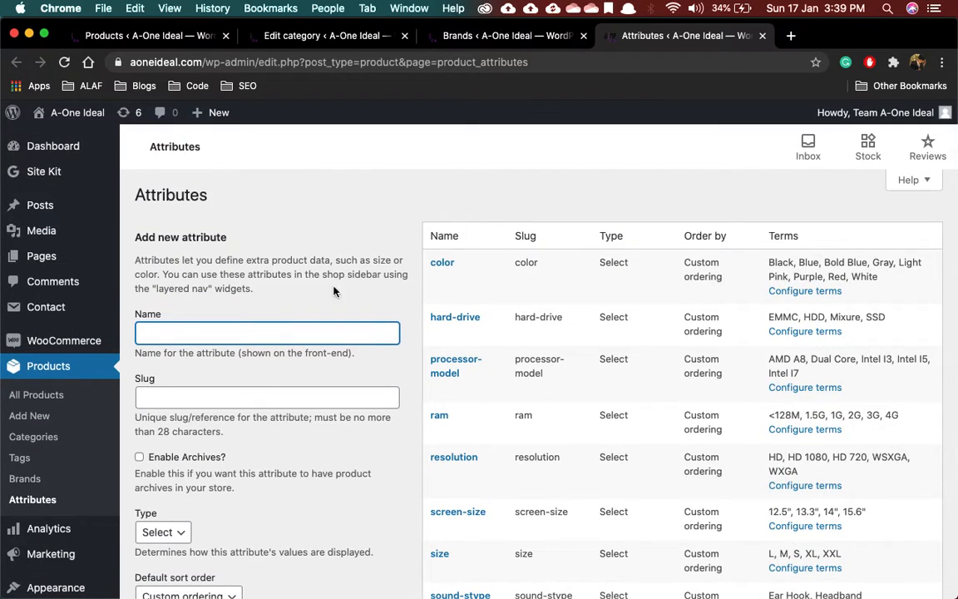
# Open the color attribute for editing and examine its settings and the available type options
pyautogui.click(438, 280)
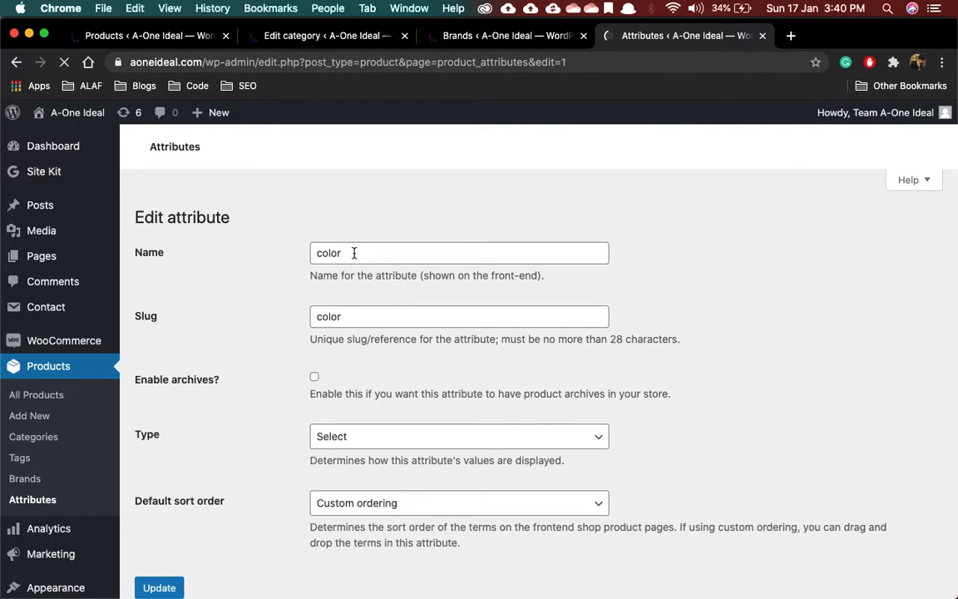
pyautogui.scroll(-2, 387, 357)
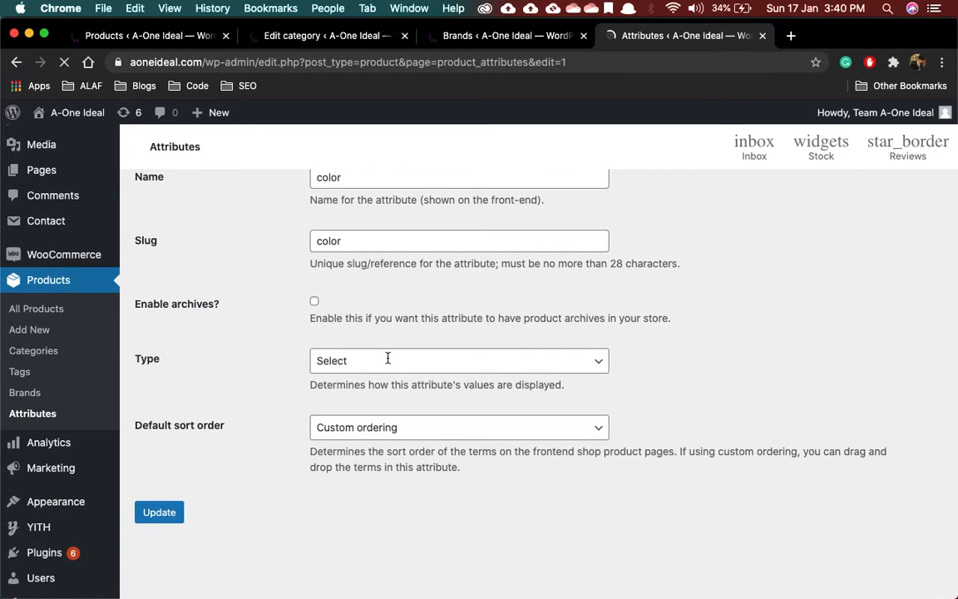
pyautogui.scroll(-2, 349, 400)
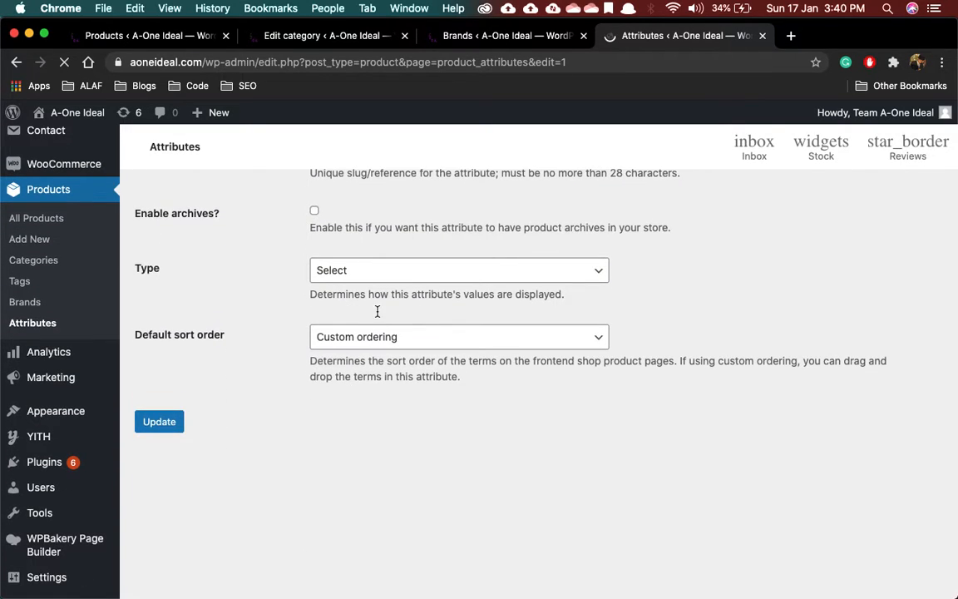
pyautogui.scroll(5, 377, 312)
pyautogui.scroll(-3, 354, 319)
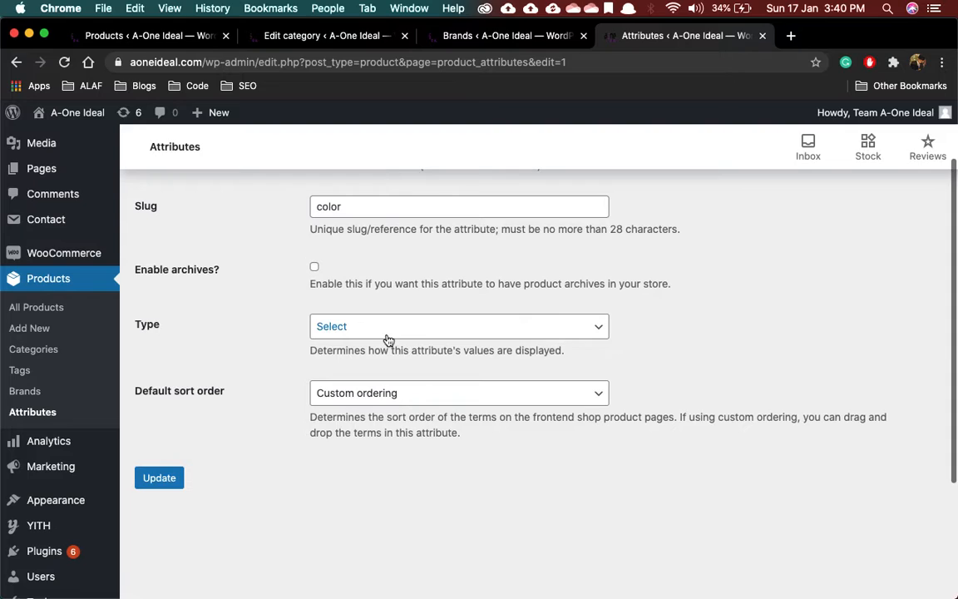
pyautogui.click(388, 333)
pyautogui.click(257, 338)
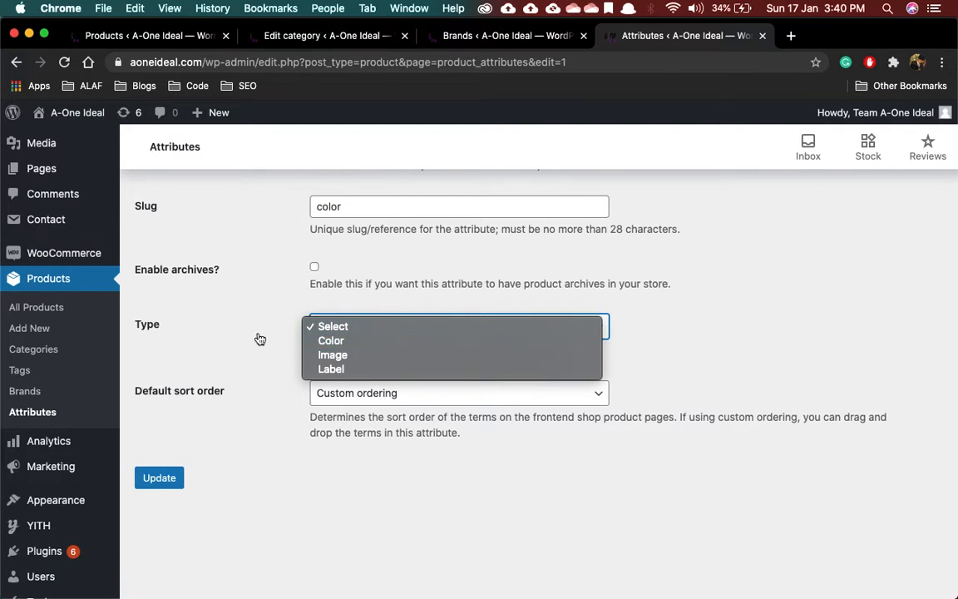
pyautogui.scroll(3, 167, 383)
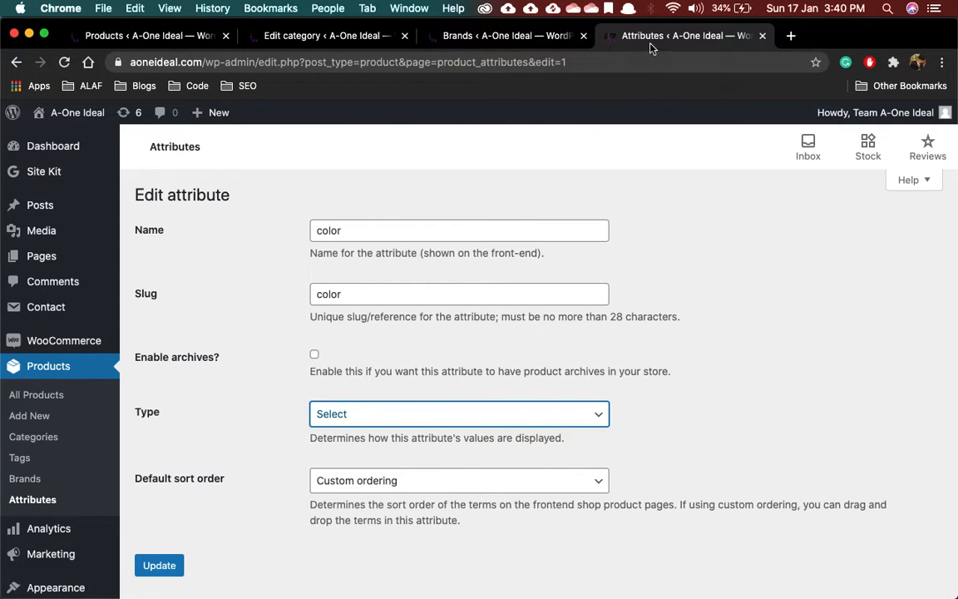
pyautogui.click(529, 36)
pyautogui.click(324, 37)
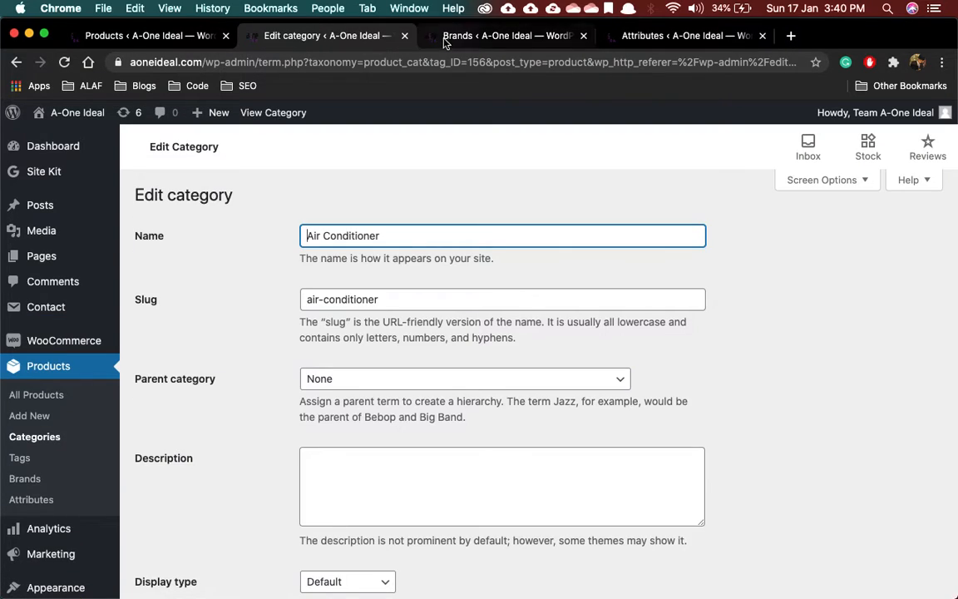
pyautogui.click(452, 38)
pyautogui.click(348, 37)
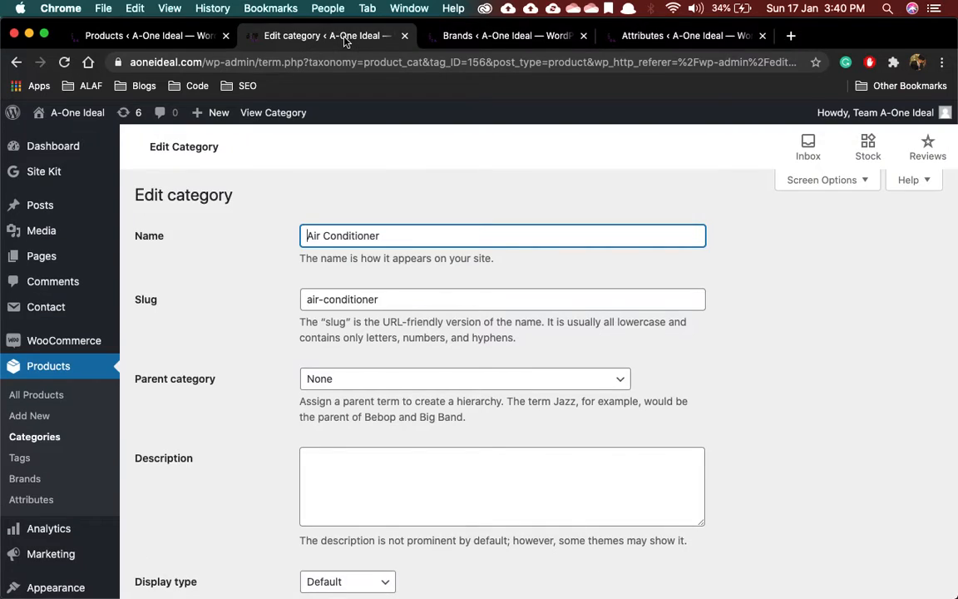
pyautogui.click(466, 36)
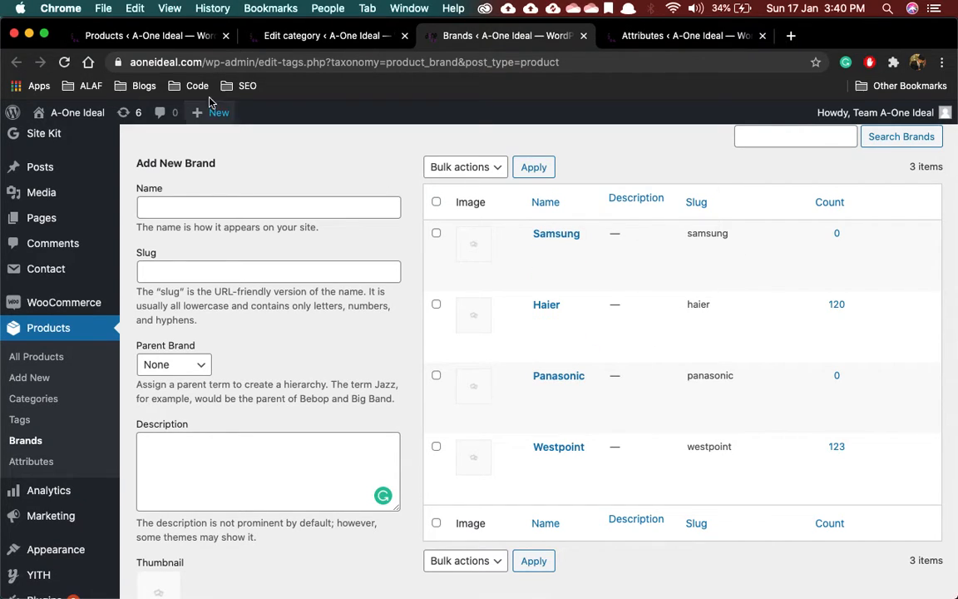
# Return to the product list and filter it by the Default Category/Refrigerators category
pyautogui.click(161, 40)
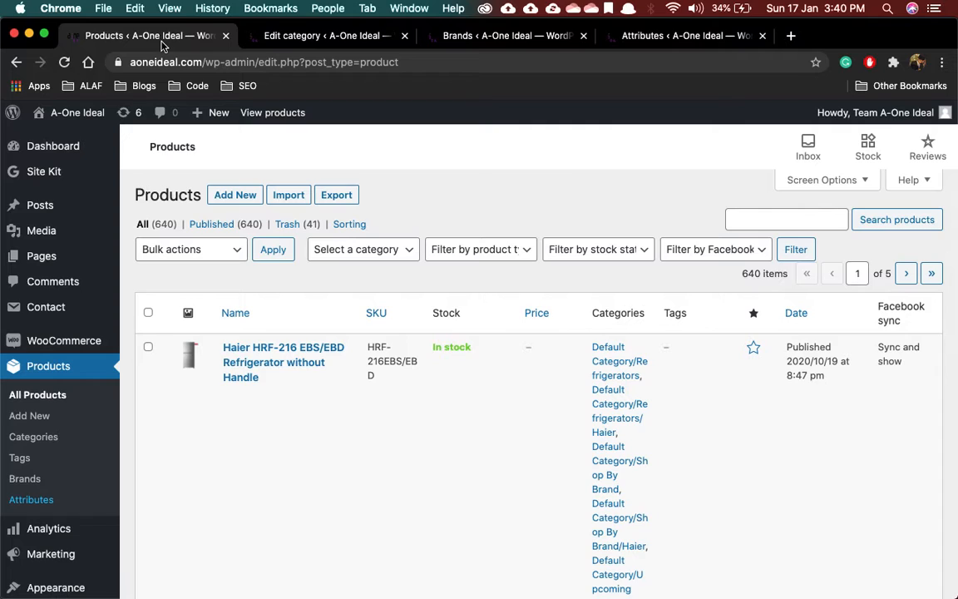
pyautogui.click(402, 253)
pyautogui.scroll(-5, 368, 398)
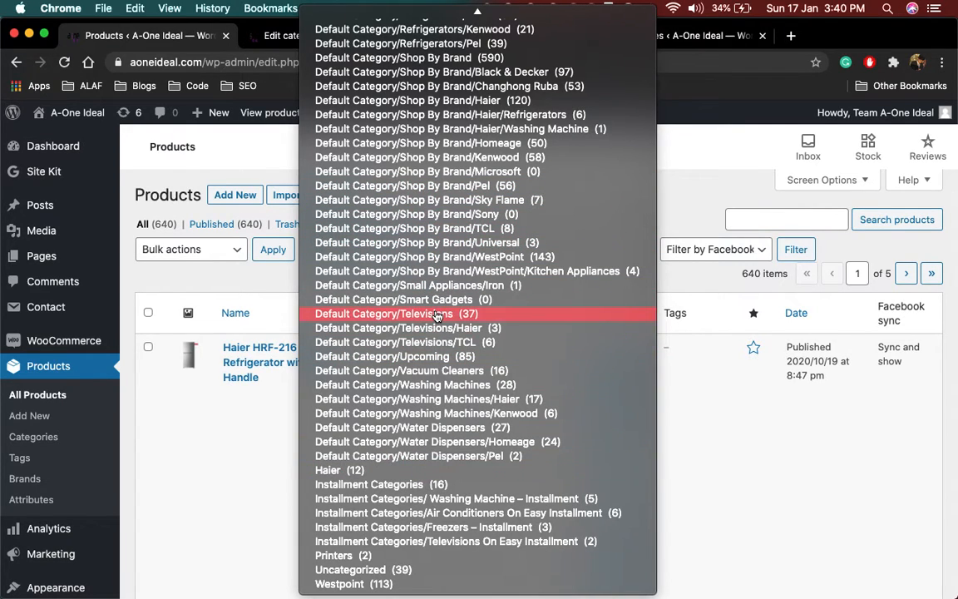
pyautogui.scroll(5, 435, 315)
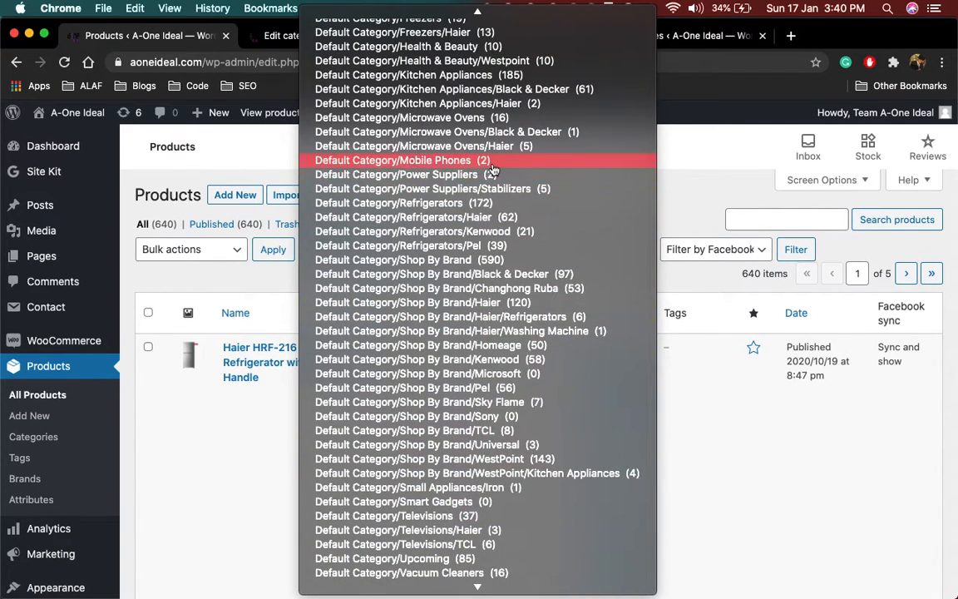
pyautogui.click(458, 211)
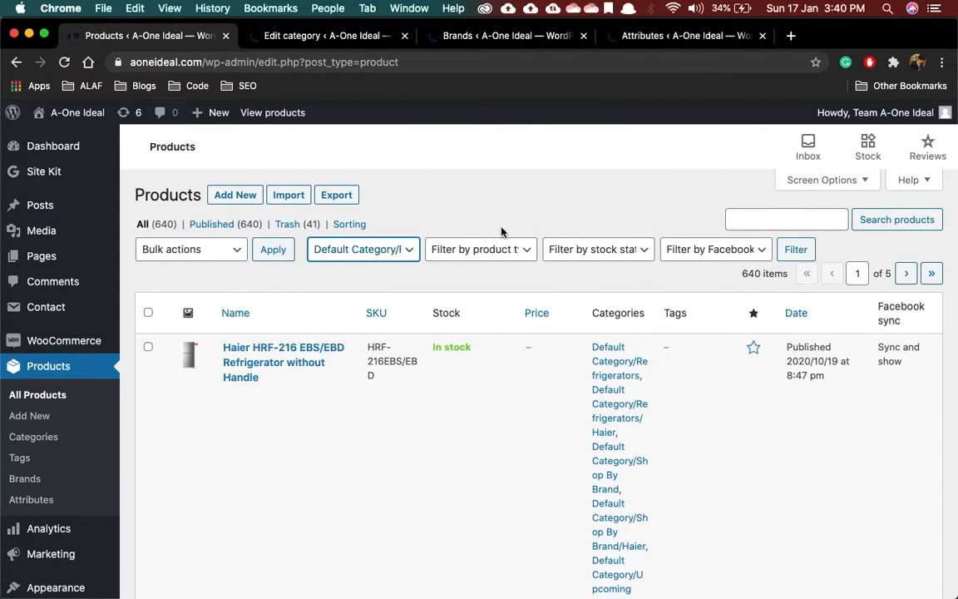
pyautogui.click(800, 253)
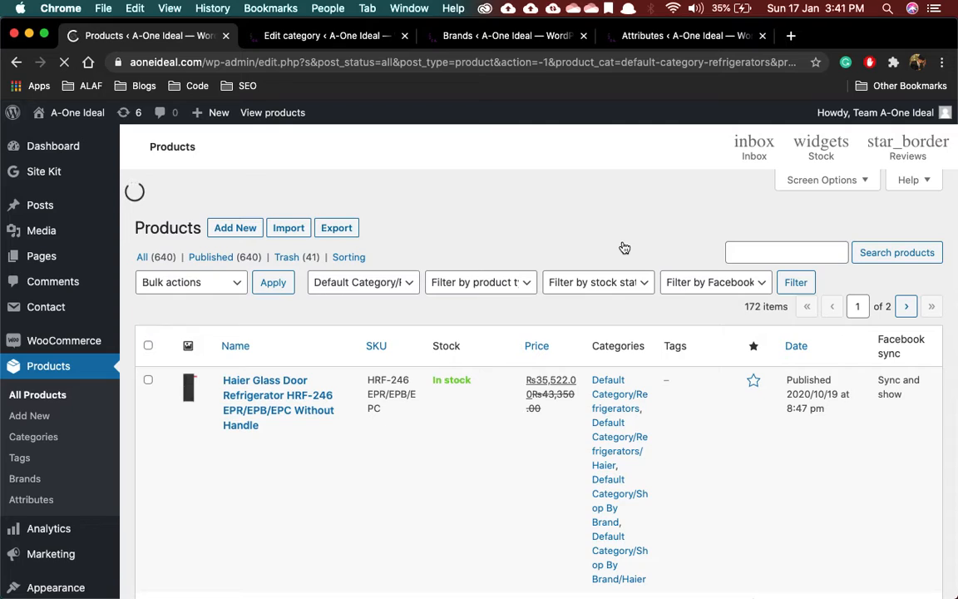
# Increase the number of items shown per page in the product list and apply the change
pyautogui.click(822, 183)
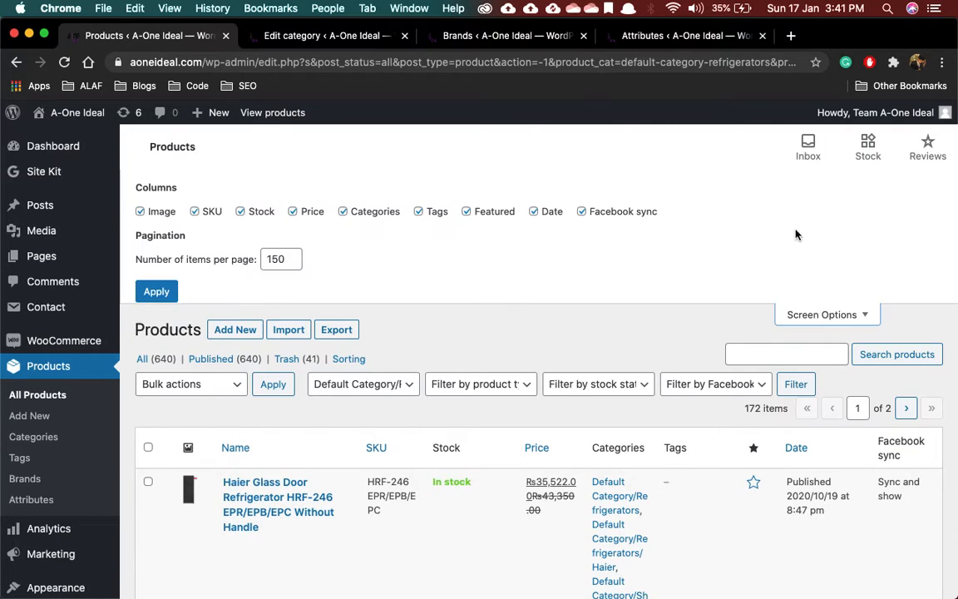
pyautogui.click(284, 262)
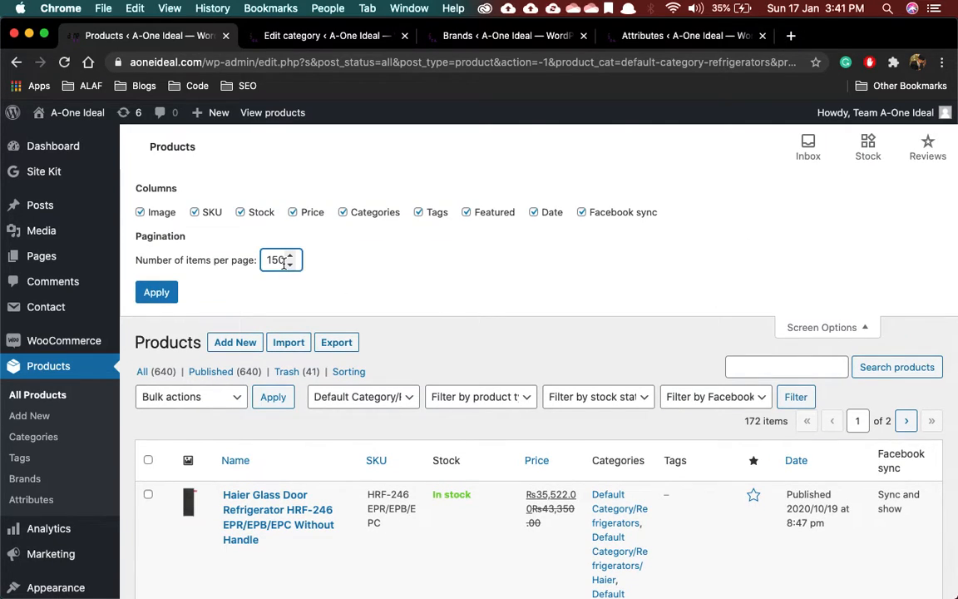
pyautogui.press('BackSpace')
pyautogui.write('0')
pyautogui.click(156, 292)
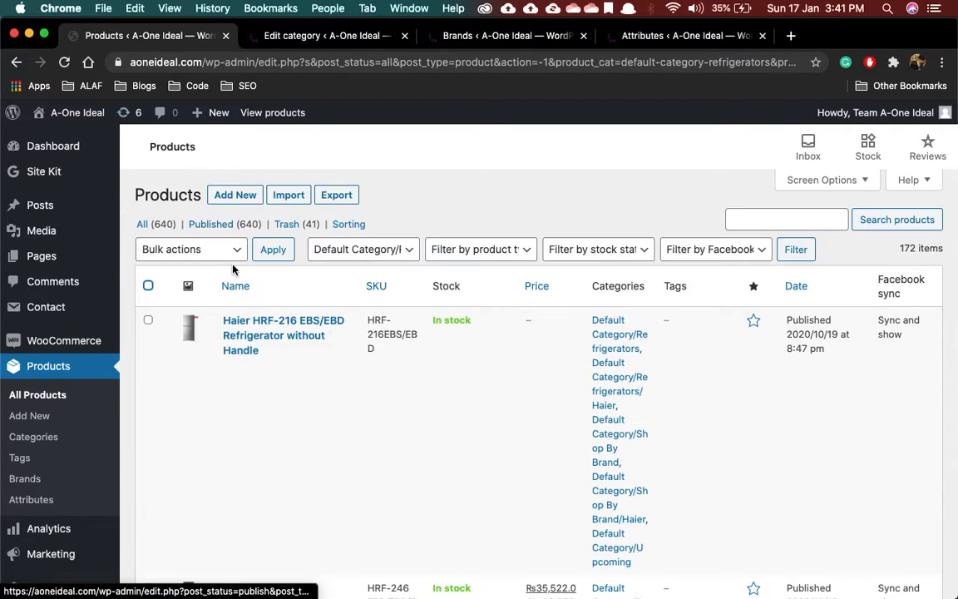
# Select all the filtered refrigerator products and open them for bulk editing
pyautogui.click(148, 287)
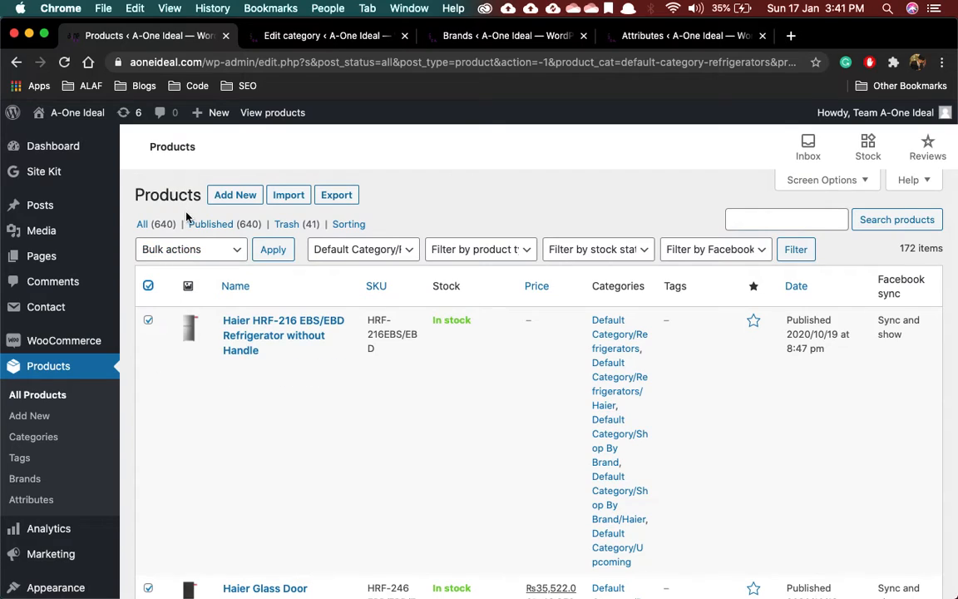
pyautogui.click(195, 251)
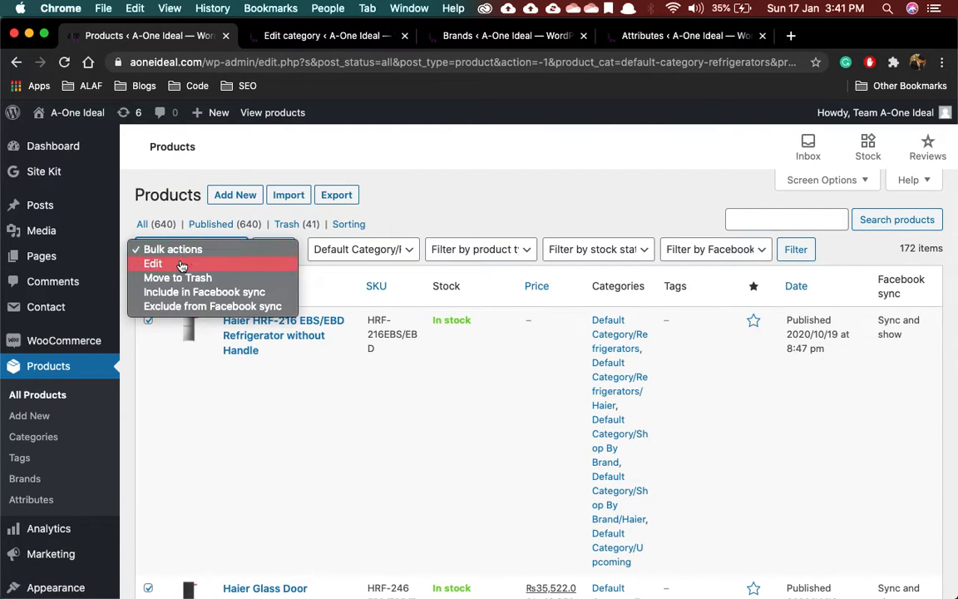
pyautogui.click(186, 266)
pyautogui.click(279, 254)
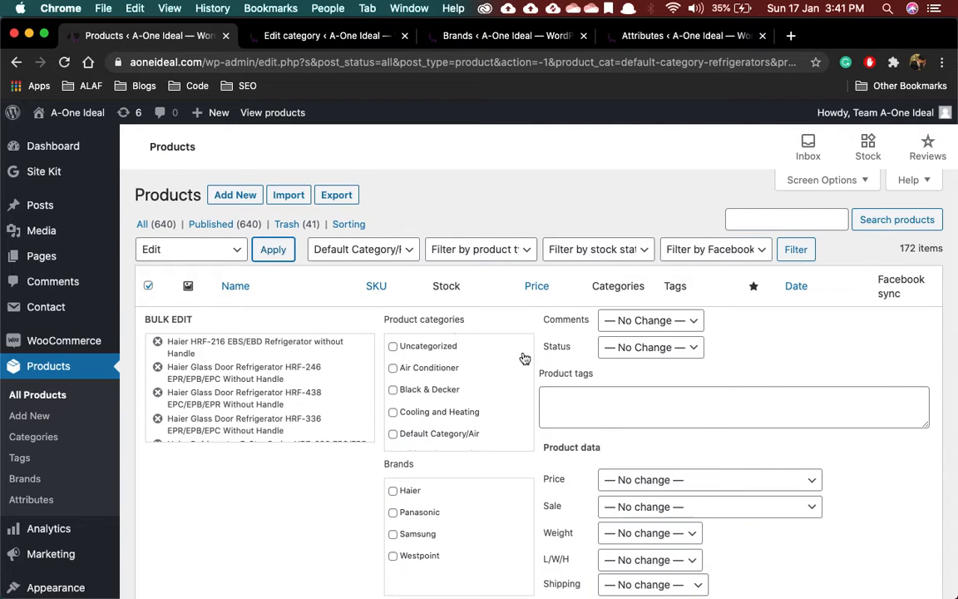
# Examine the bulk edit form's product categories, brands, and product data and stock options
pyautogui.scroll(-3, 475, 391)
pyautogui.scroll(-2, 478, 392)
pyautogui.scroll(4, 478, 391)
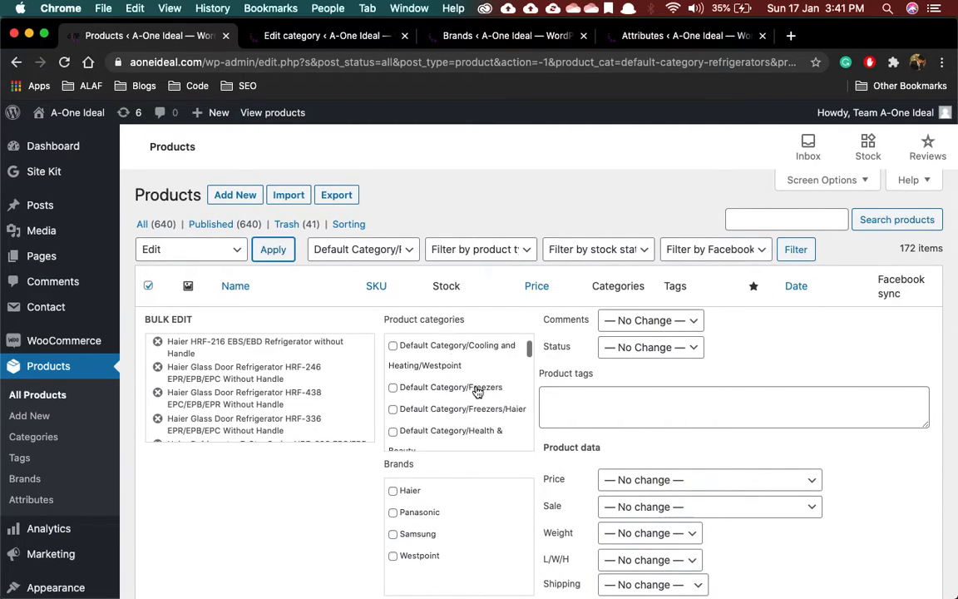
pyautogui.scroll(-8, 478, 392)
pyautogui.scroll(-10, 478, 391)
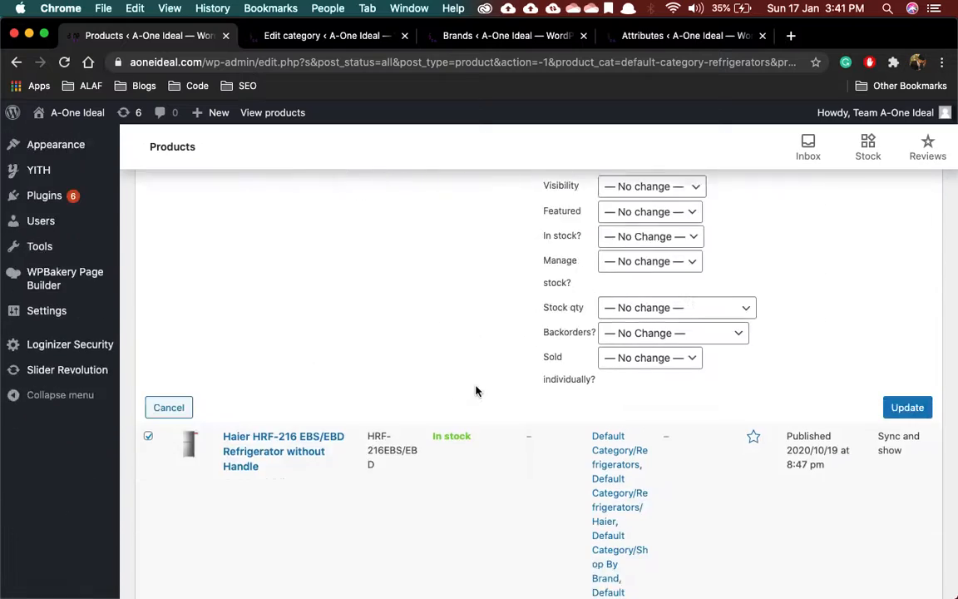
pyautogui.scroll(4, 484, 304)
pyautogui.scroll(4, 484, 305)
pyautogui.scroll(6, 482, 304)
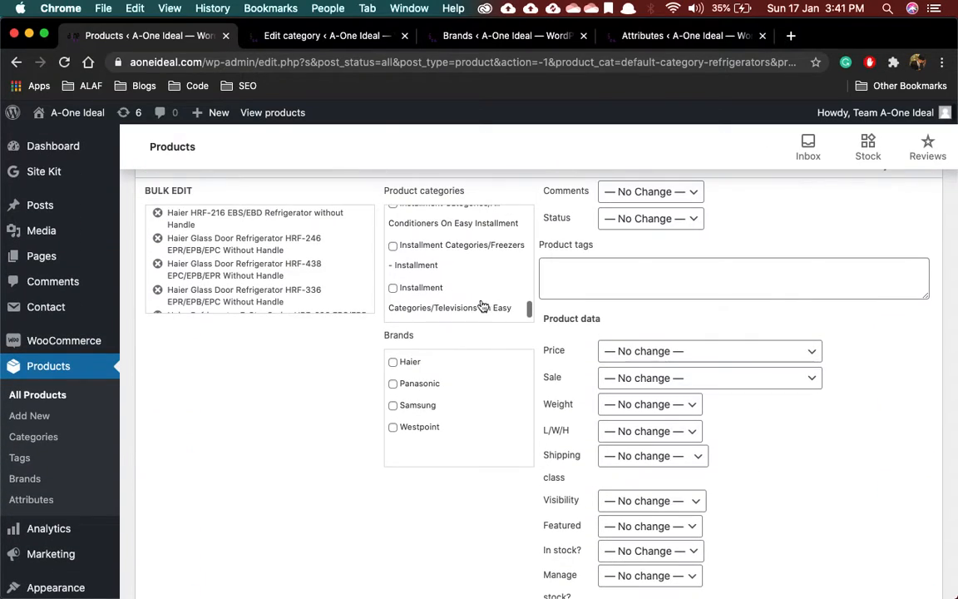
# Examine the full list of product categories offered in the bulk edit form, from Uncategorized down to the installment categories
pyautogui.scroll(8, 480, 305)
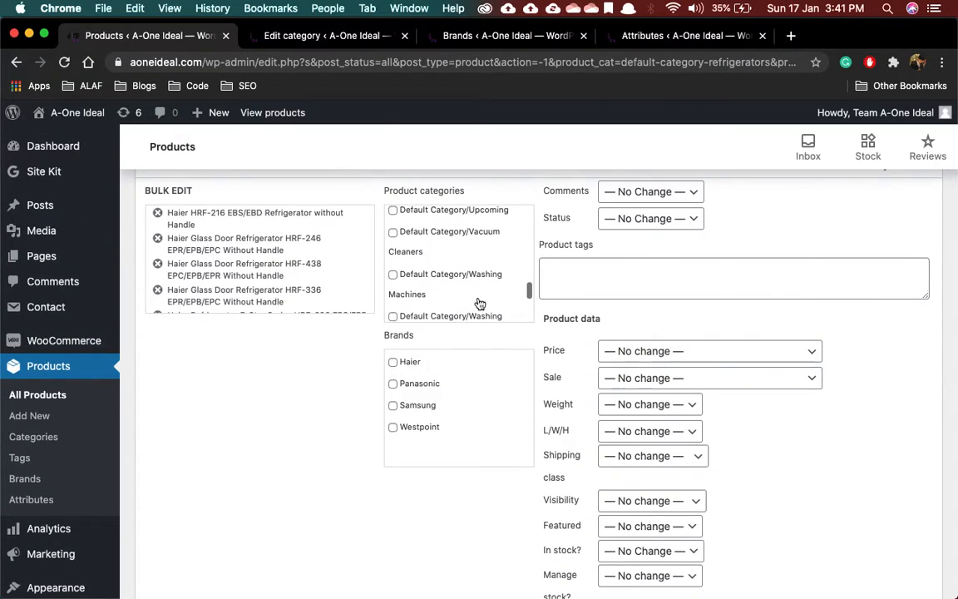
pyautogui.scroll(8, 480, 304)
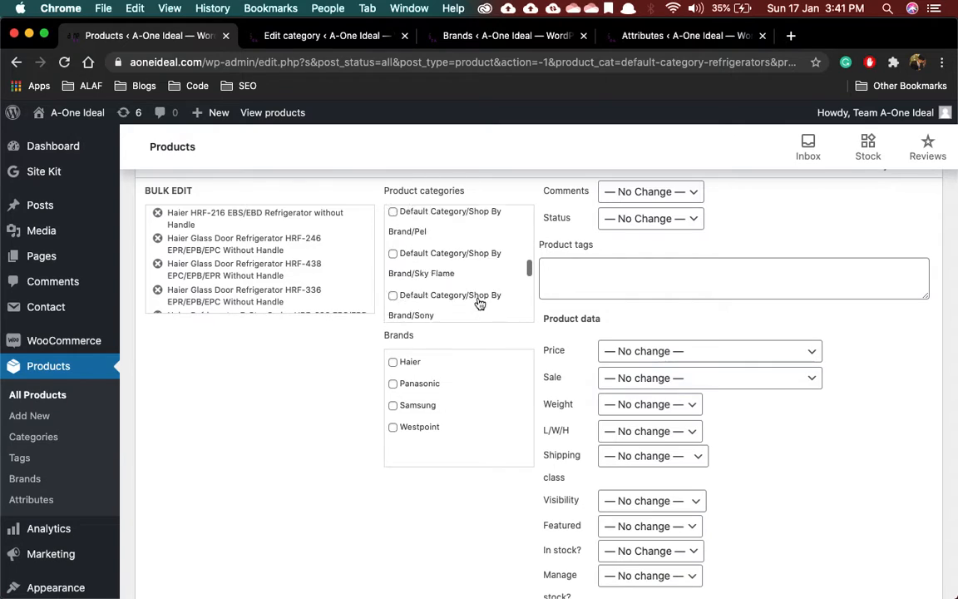
pyautogui.scroll(12, 480, 304)
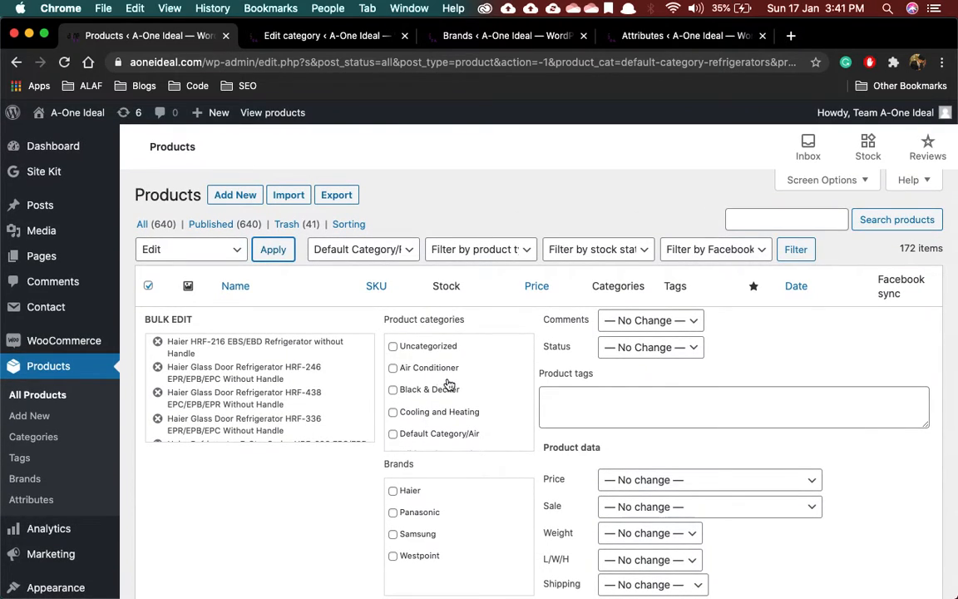
pyautogui.scroll(-8, 447, 387)
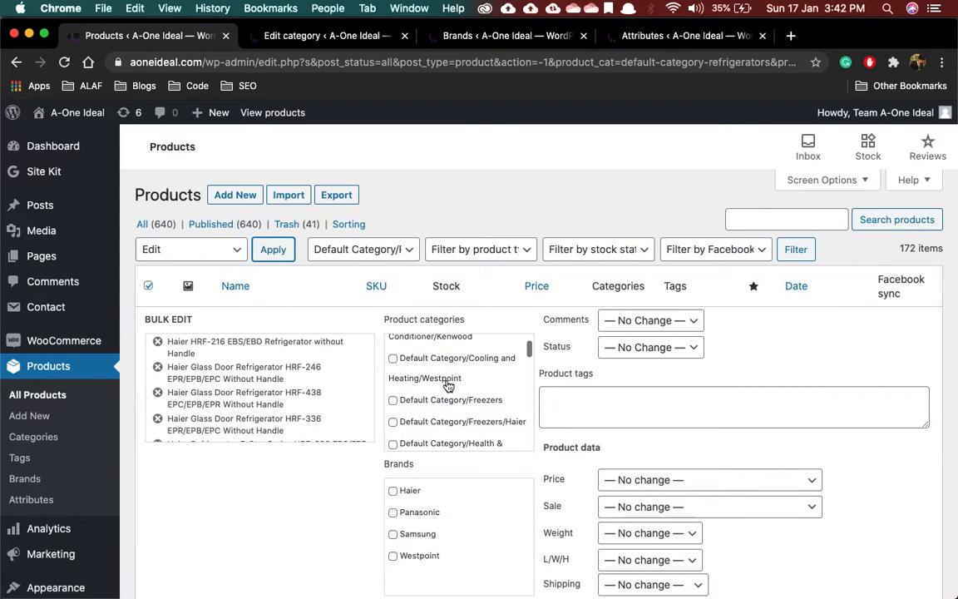
pyautogui.scroll(-8, 447, 387)
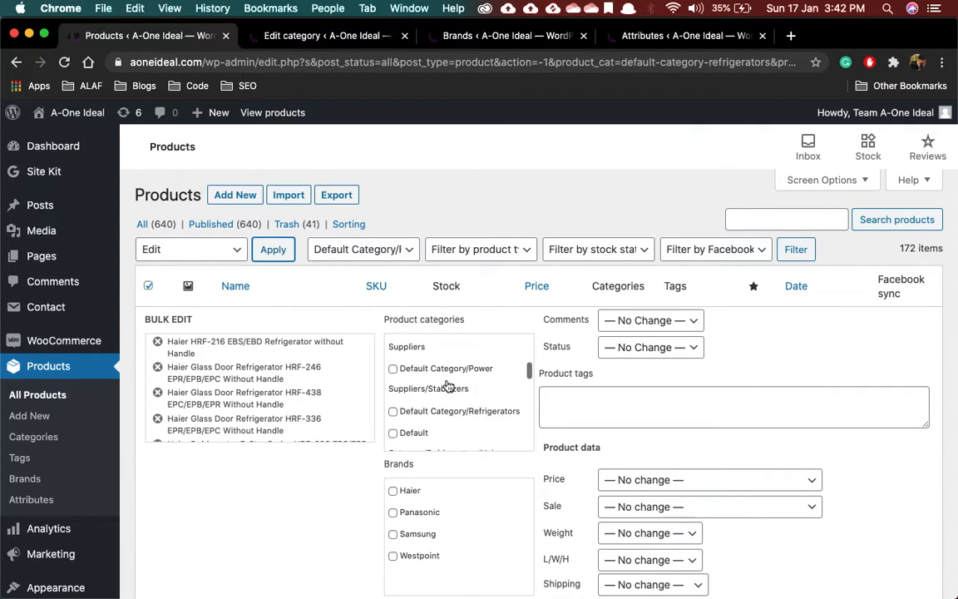
pyautogui.scroll(-8, 448, 387)
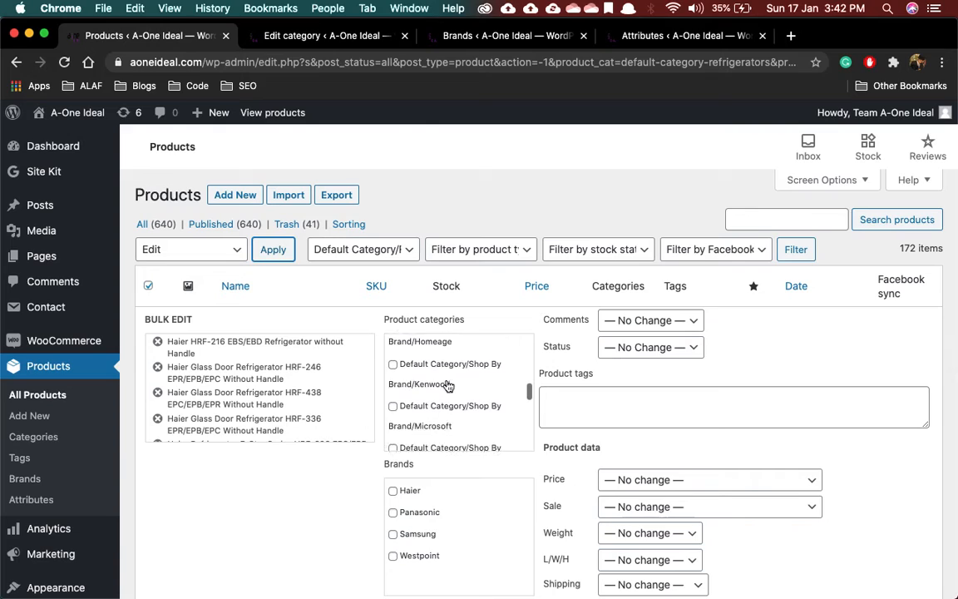
pyautogui.scroll(-1, 448, 387)
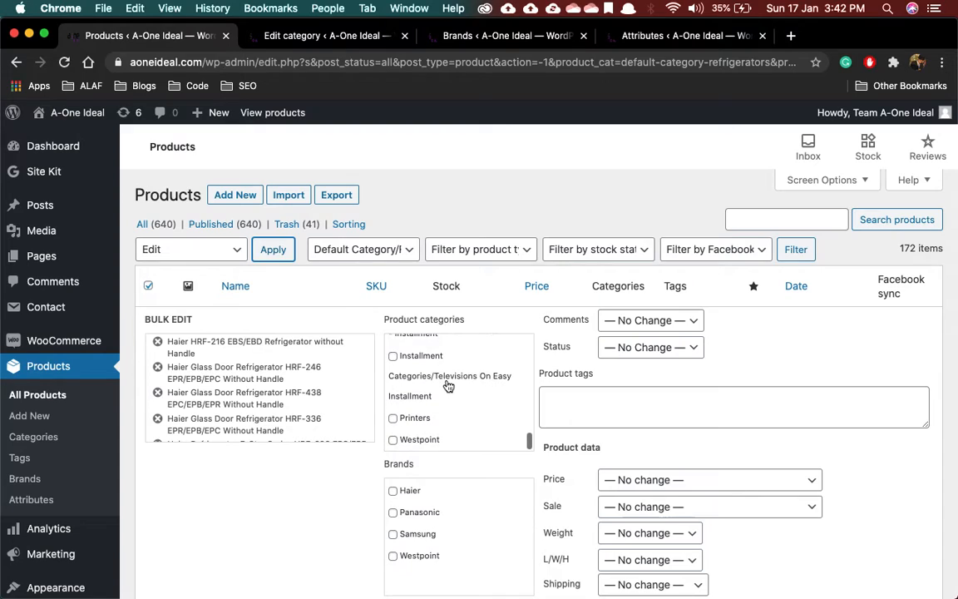
pyautogui.scroll(-1, 447, 387)
pyautogui.scroll(2, 421, 376)
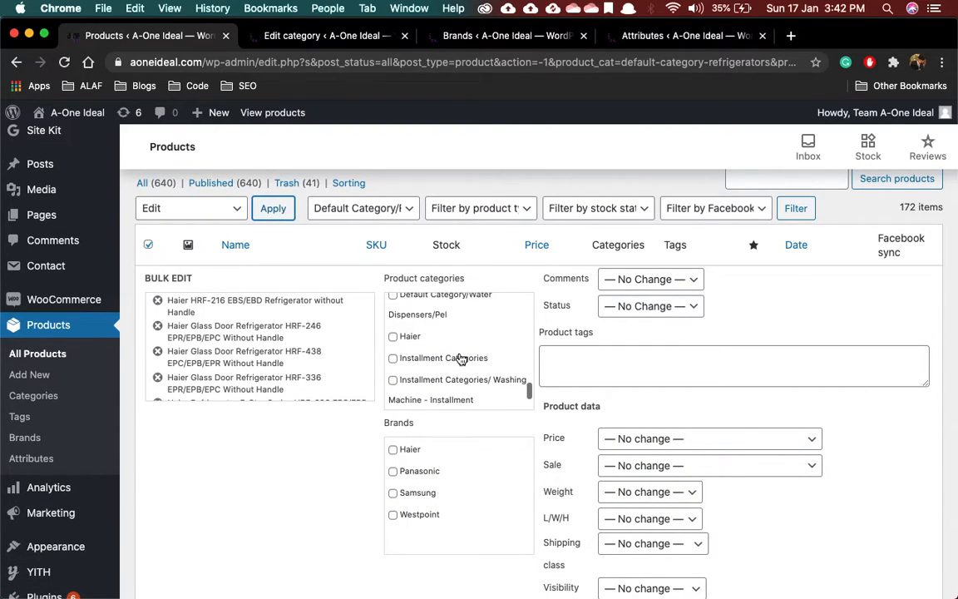
pyautogui.scroll(3, 430, 359)
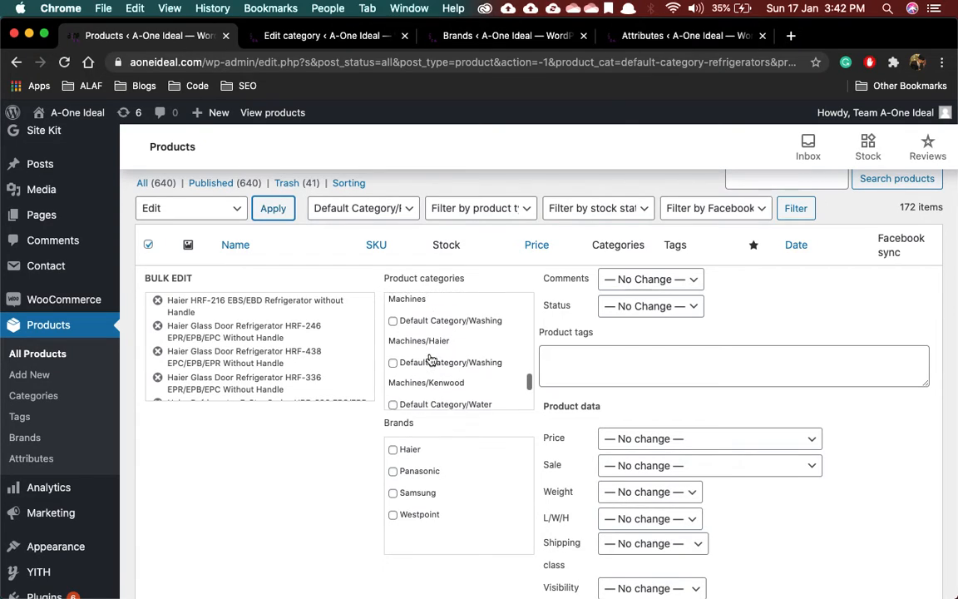
pyautogui.scroll(2, 427, 357)
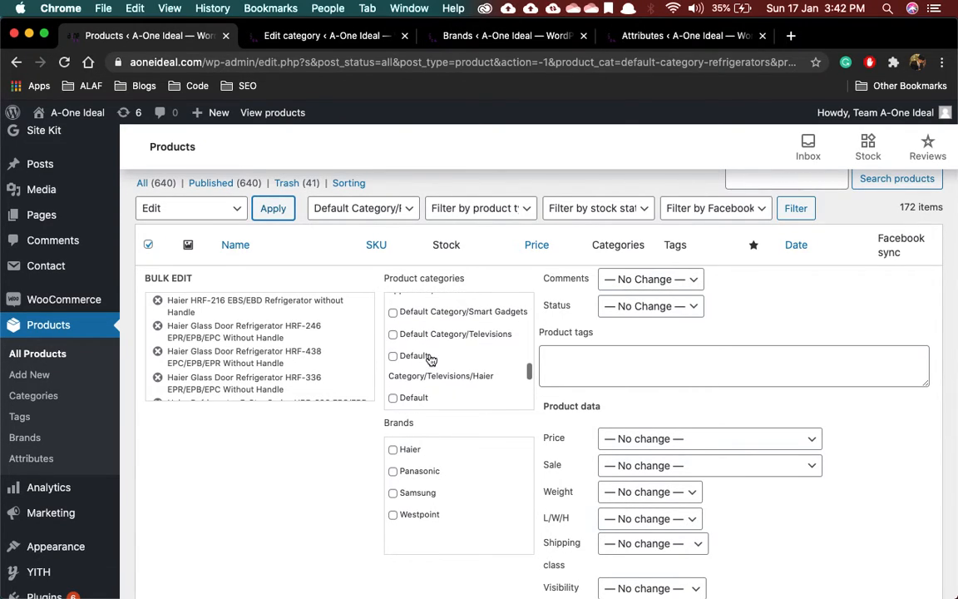
pyautogui.scroll(-5, 439, 376)
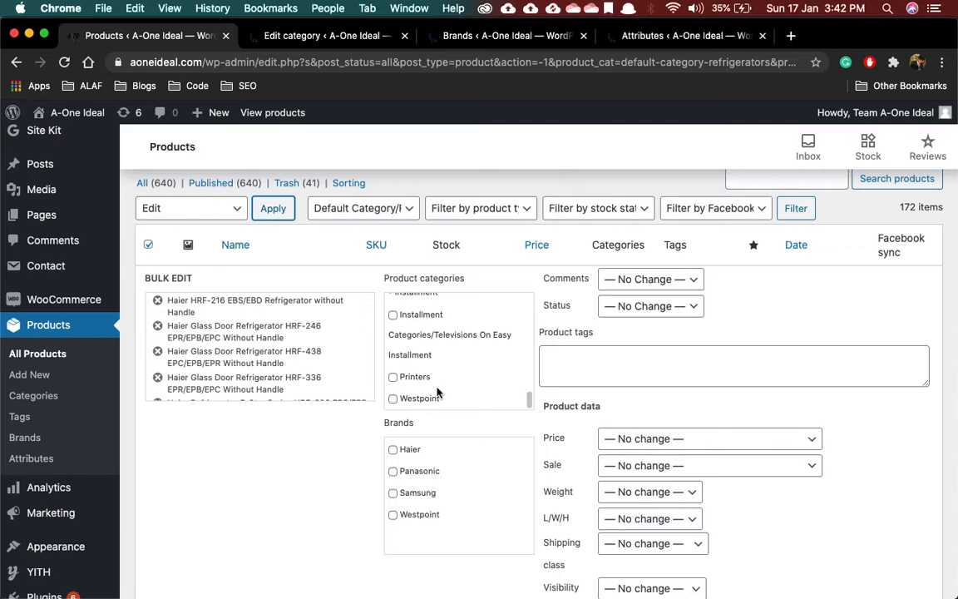
pyautogui.scroll(5, 403, 362)
pyautogui.scroll(5, 410, 376)
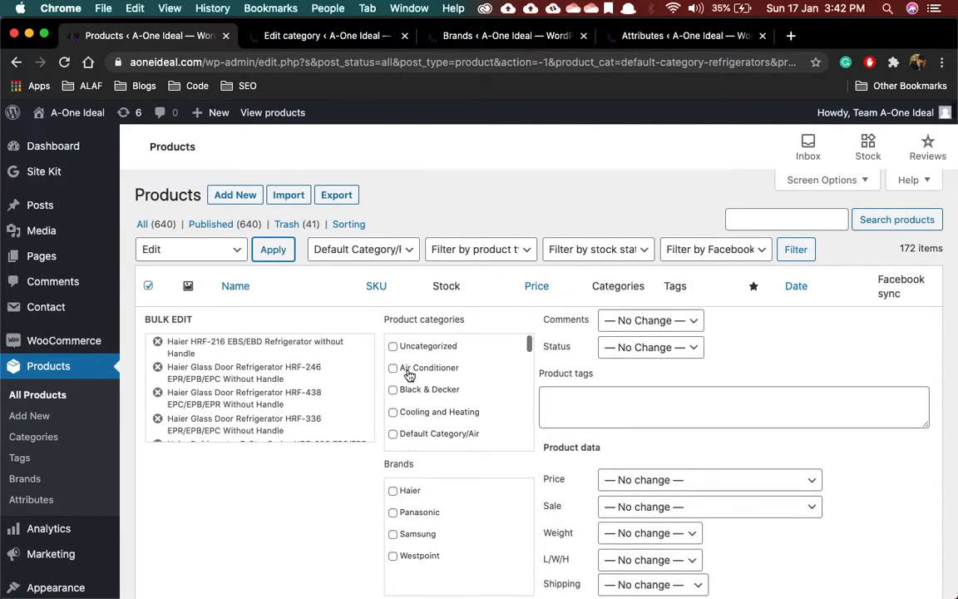
# Assign the Installment Categories/Televisions On Easy Installment category to the selected refrigerator products in the bulk edit form
pyautogui.scroll(-2, 444, 407)
pyautogui.scroll(-1, 445, 407)
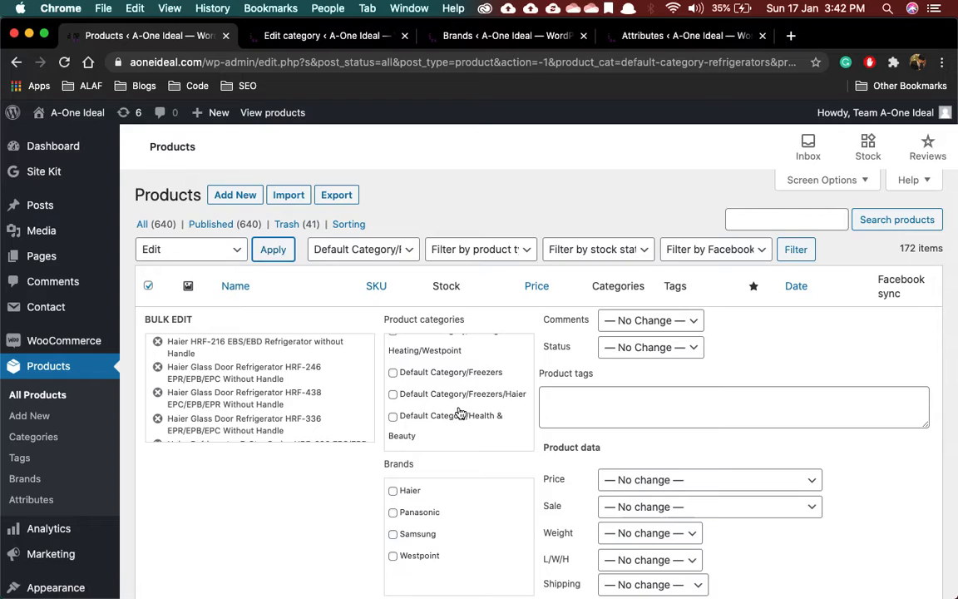
pyautogui.scroll(-4, 457, 413)
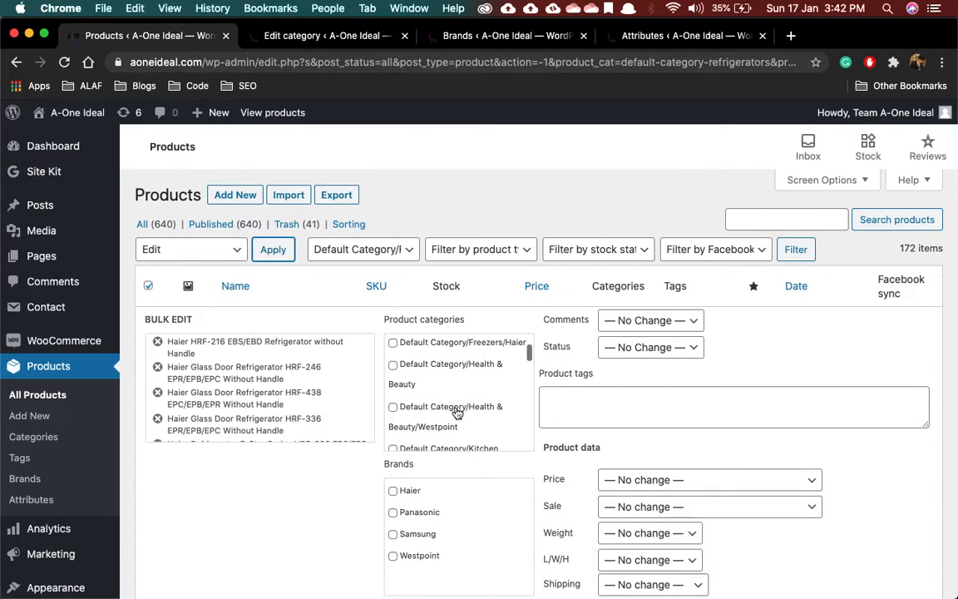
pyautogui.scroll(-4, 457, 414)
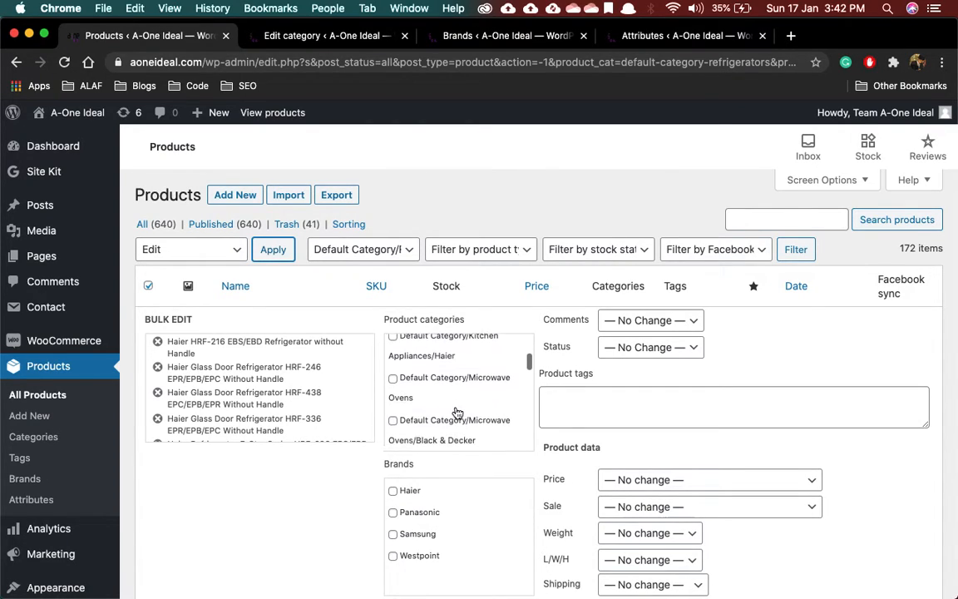
pyautogui.scroll(-4, 442, 391)
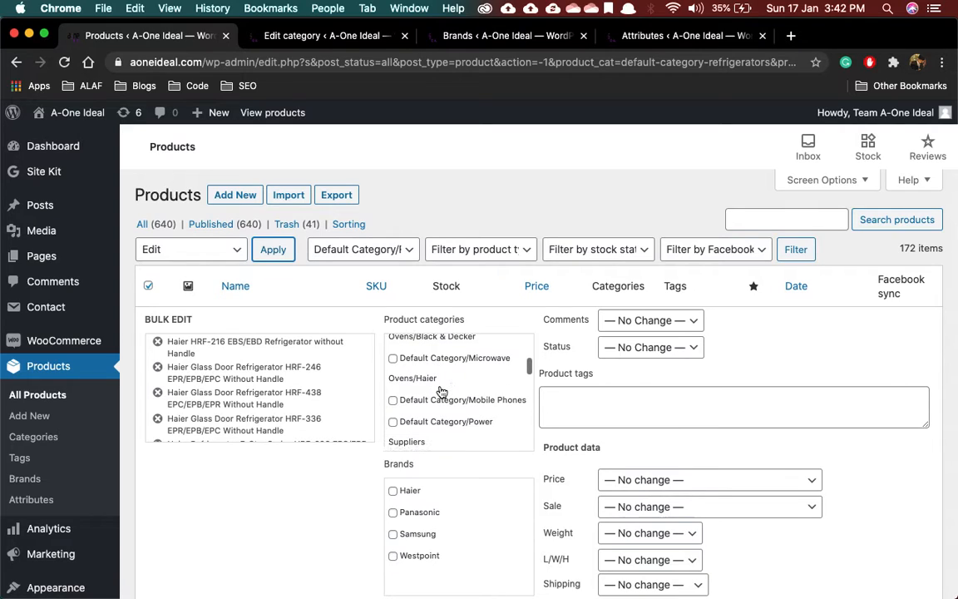
pyautogui.scroll(-3, 441, 391)
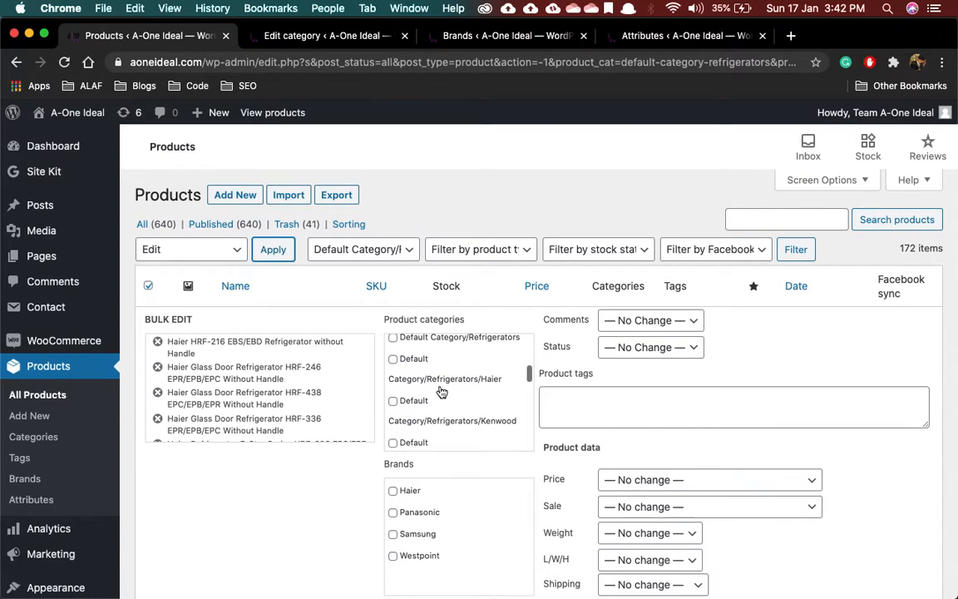
pyautogui.scroll(-6, 424, 391)
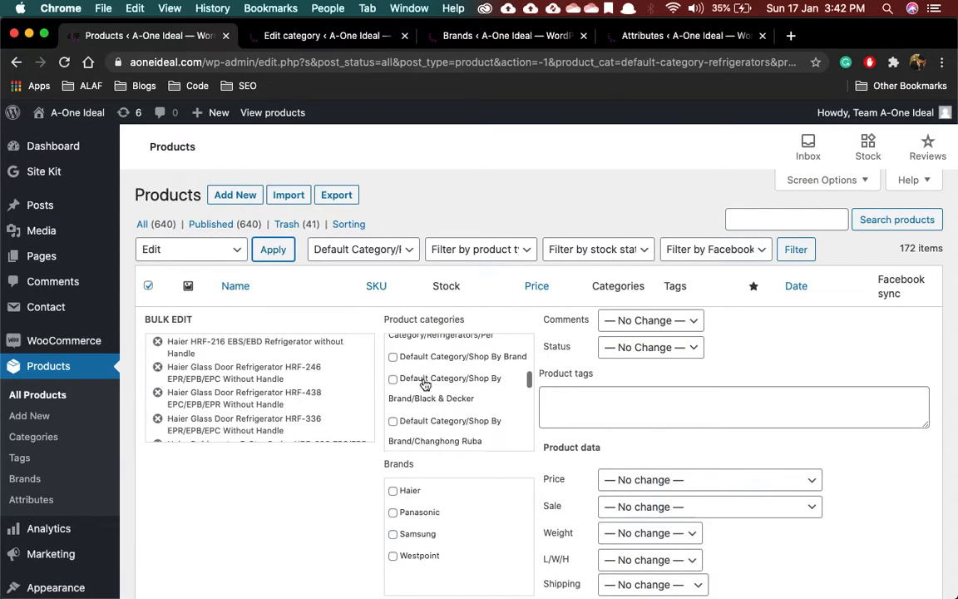
pyautogui.scroll(-6, 441, 396)
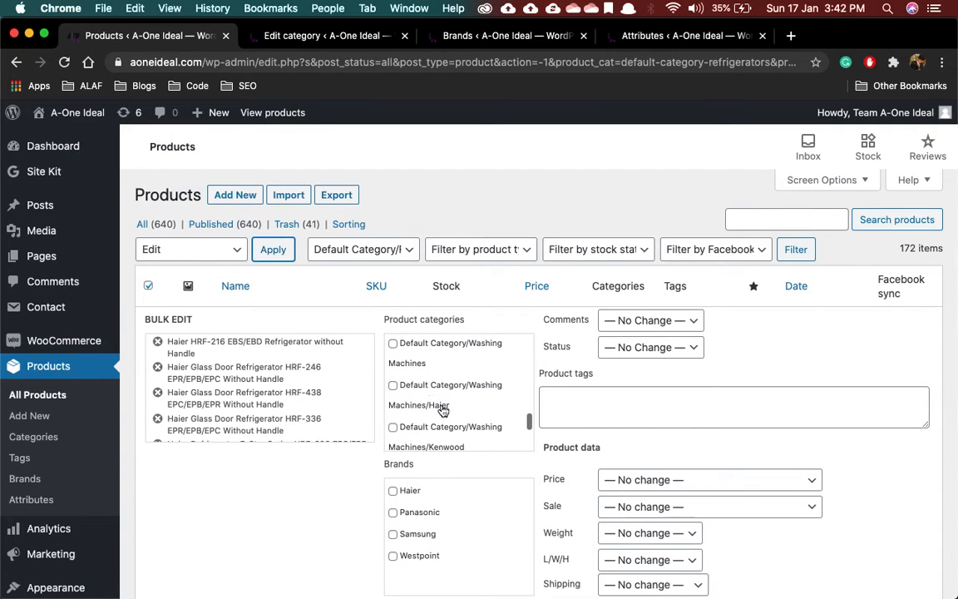
pyautogui.scroll(-2, 441, 408)
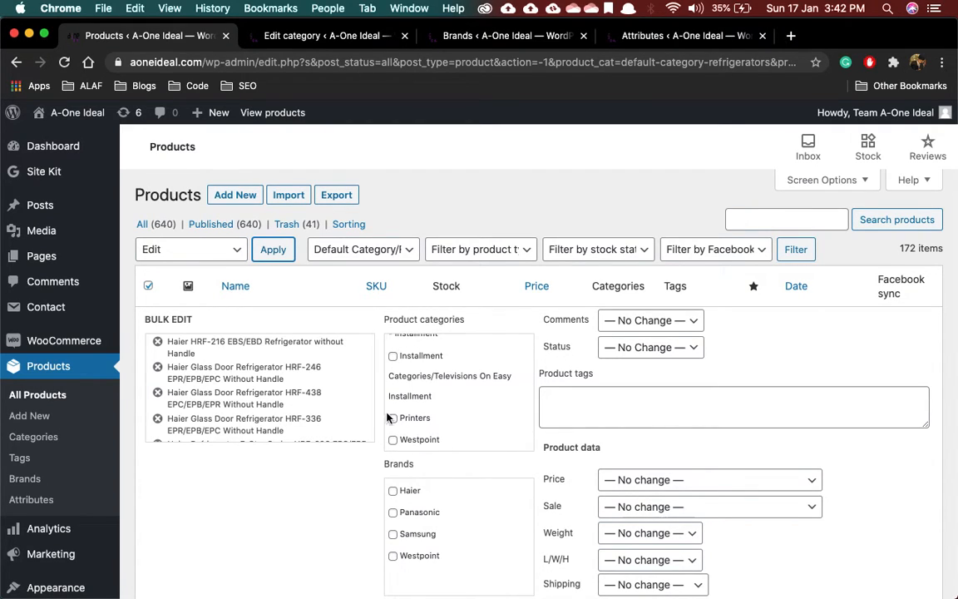
pyautogui.click(393, 356)
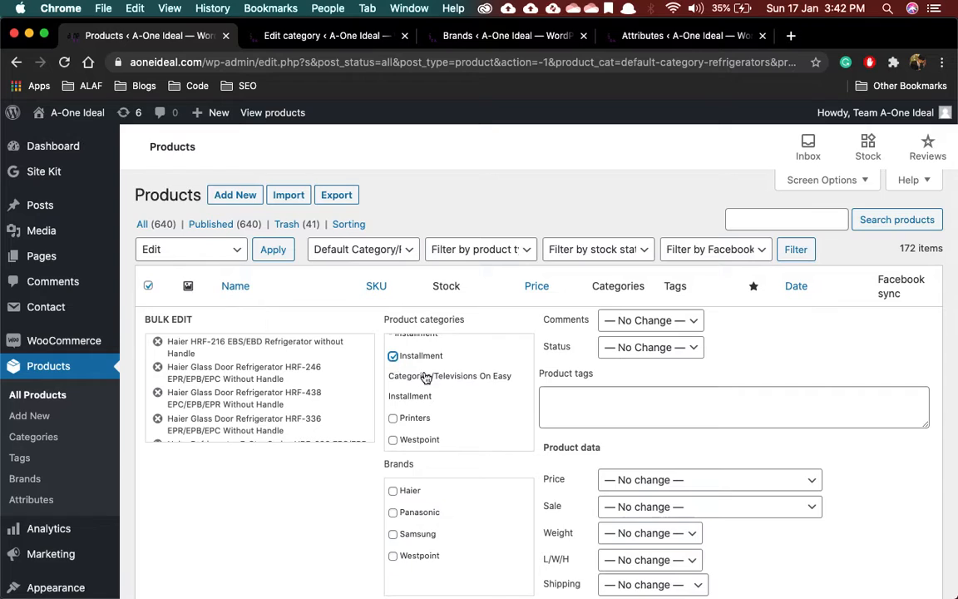
# Check the bulk edit's brands, selected products and product data options, and submit the update for all selected refrigerators
pyautogui.scroll(1, 416, 381)
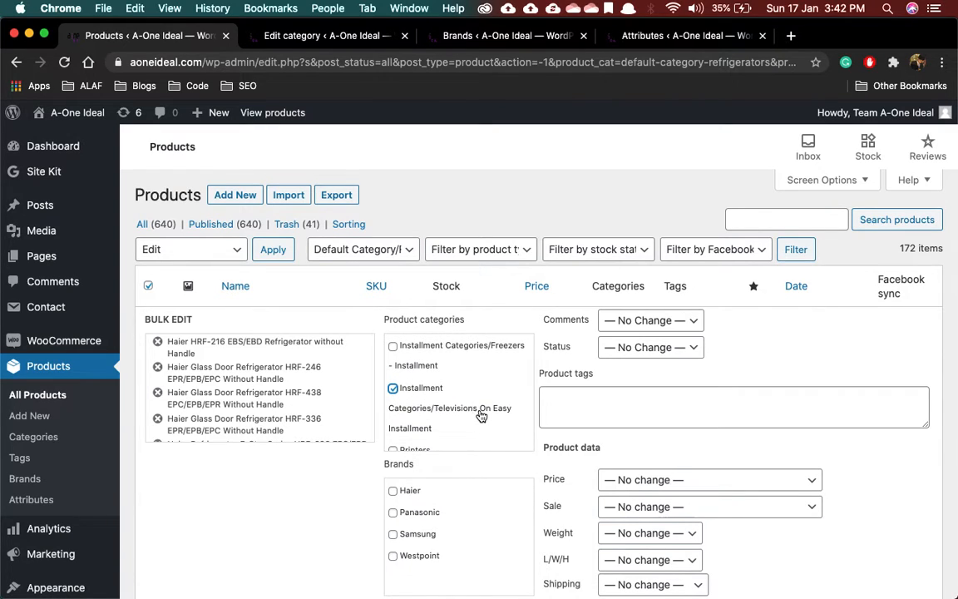
pyautogui.scroll(-5, 478, 432)
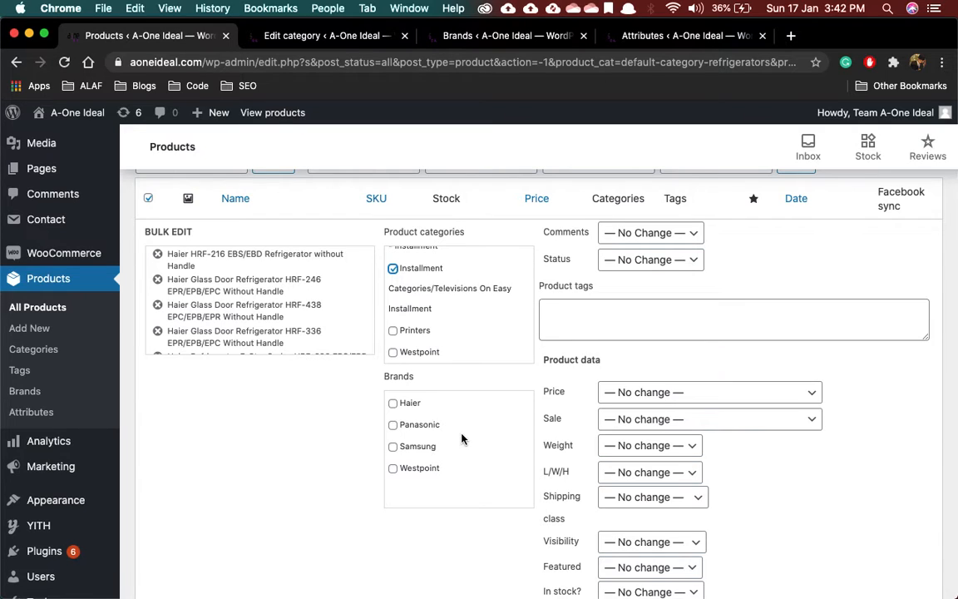
pyautogui.scroll(-3, 463, 440)
pyautogui.scroll(-5, 449, 441)
pyautogui.scroll(1, 417, 364)
pyautogui.scroll(6, 420, 370)
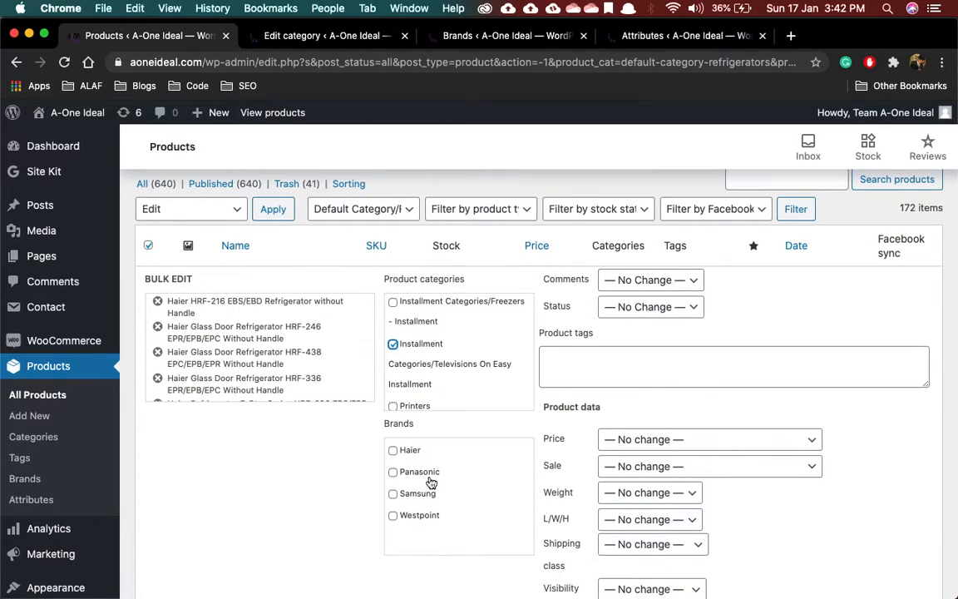
pyautogui.scroll(-15, 250, 377)
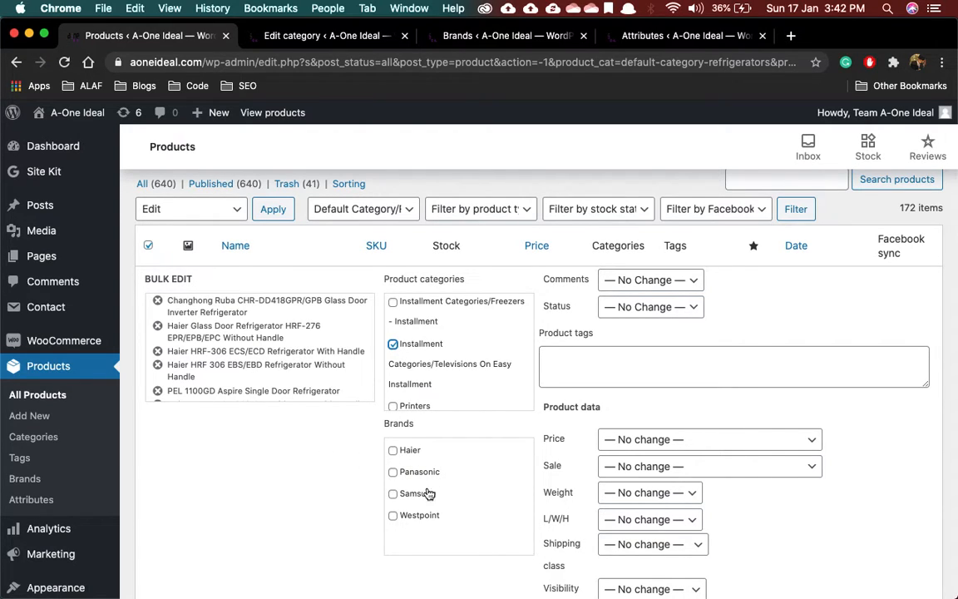
pyautogui.scroll(-2, 249, 331)
pyautogui.scroll(-4, 823, 541)
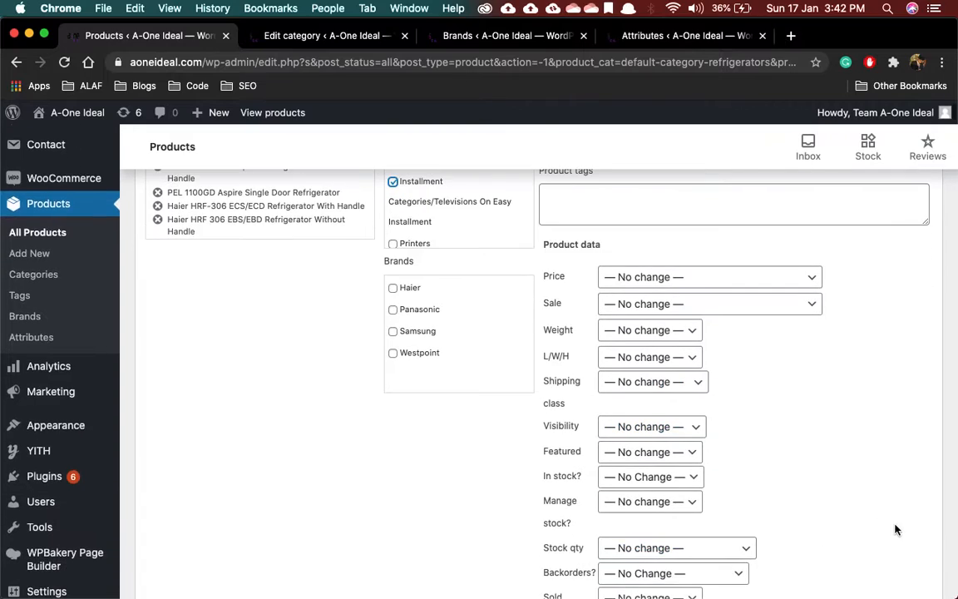
pyautogui.scroll(-3, 896, 530)
pyautogui.click(905, 523)
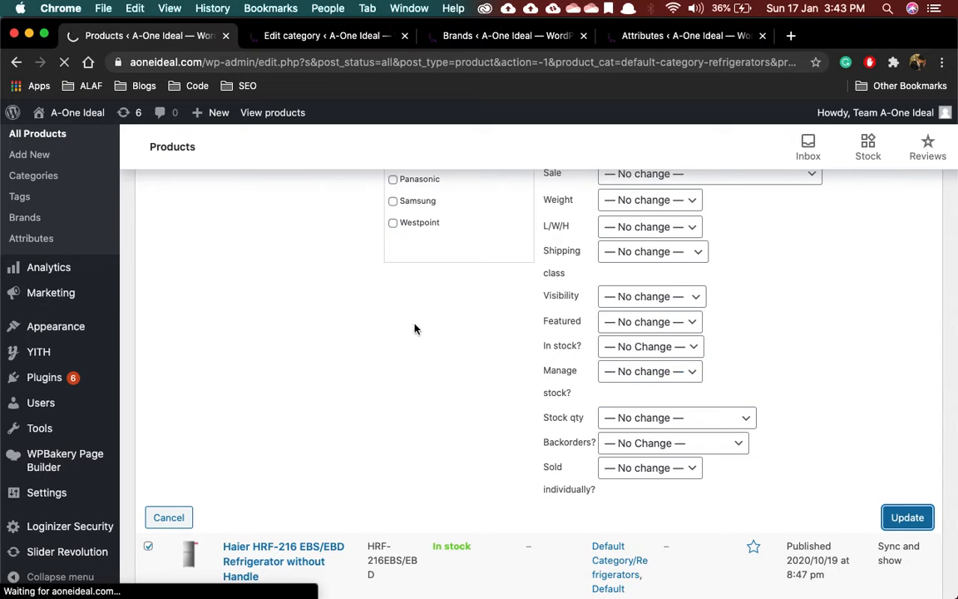
# Load the product categories list in the browser tab showing the Air Conditioner category editor and return to the Products tab
pyautogui.scroll(8, 420, 328)
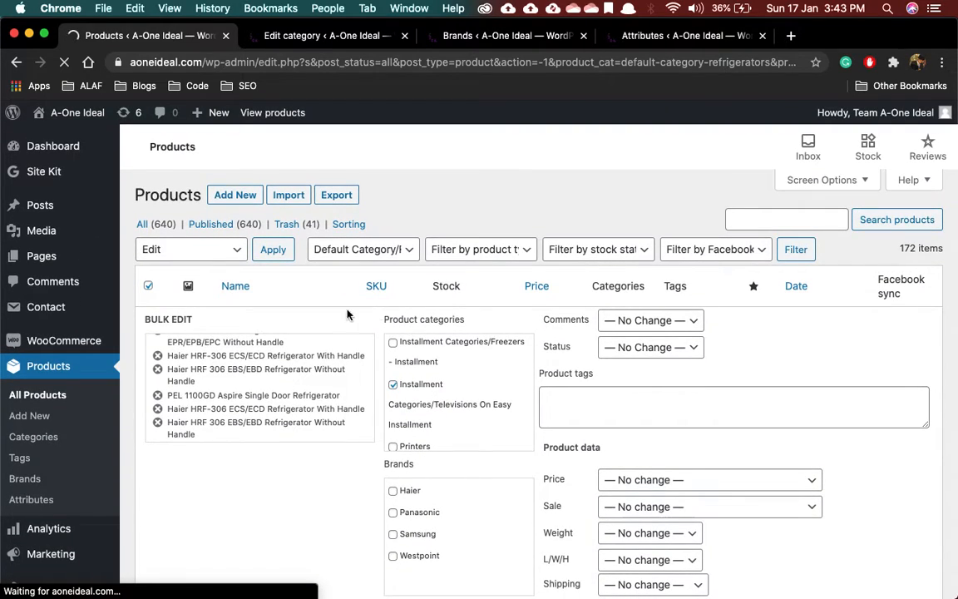
pyautogui.click(328, 36)
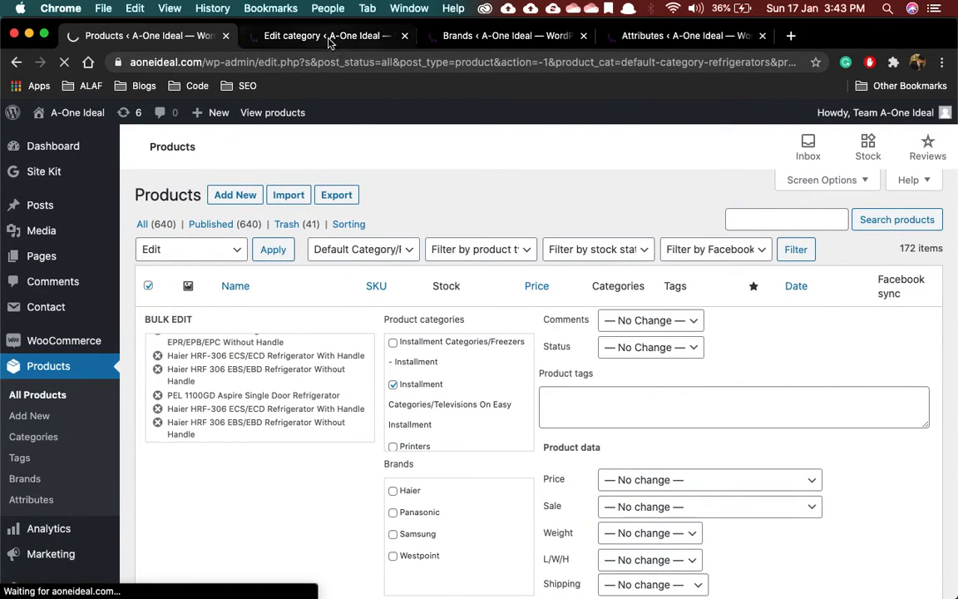
pyautogui.click(35, 437)
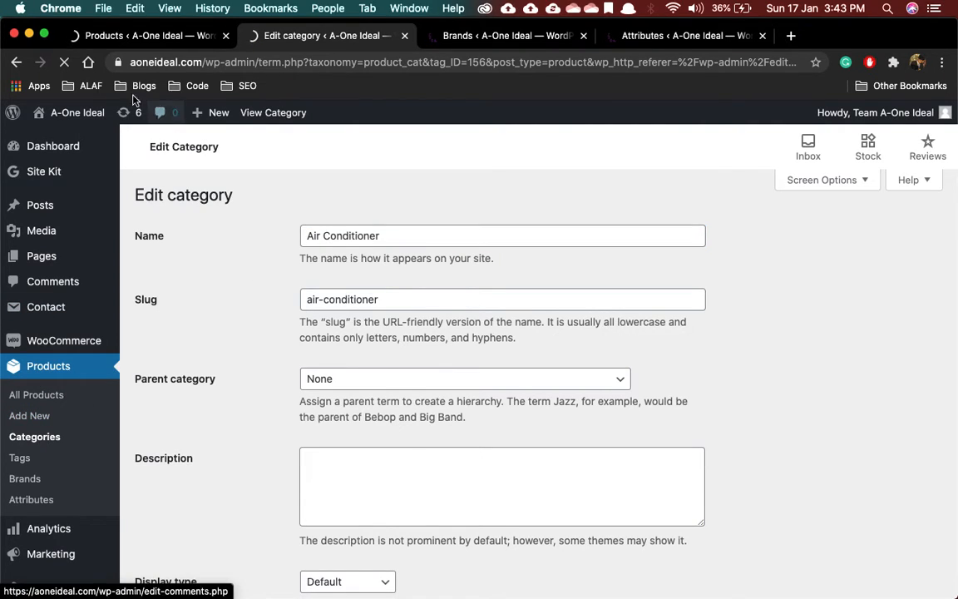
pyautogui.click(116, 38)
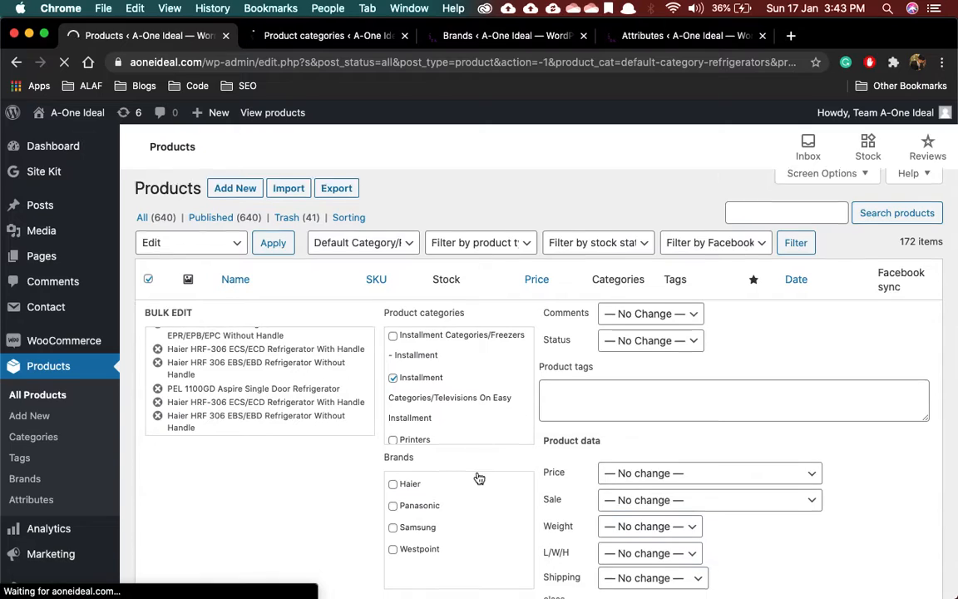
# Review the refrigerators included in the bulk edit and switch to the product categories list
pyautogui.scroll(-3, 466, 499)
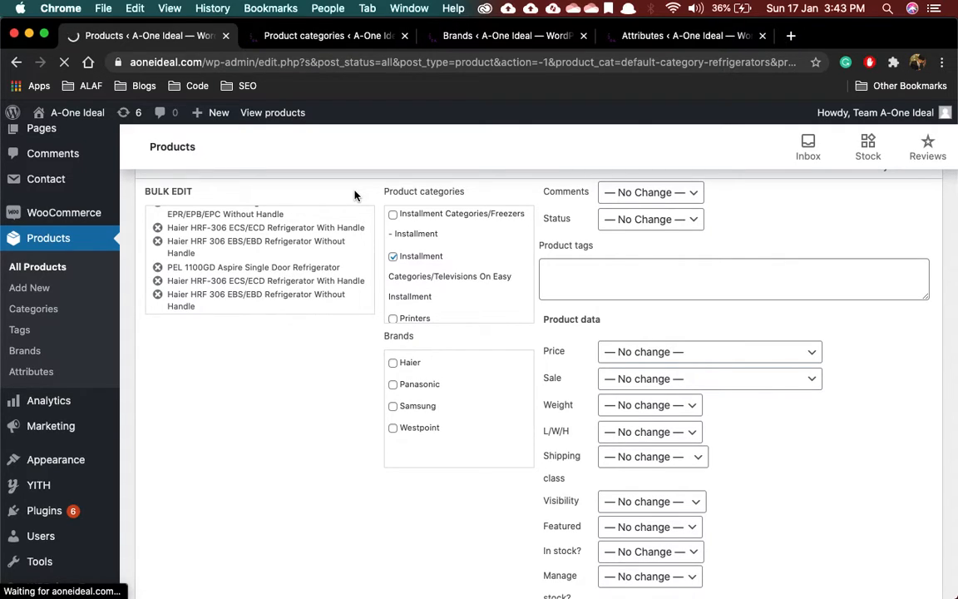
pyautogui.scroll(3, 306, 220)
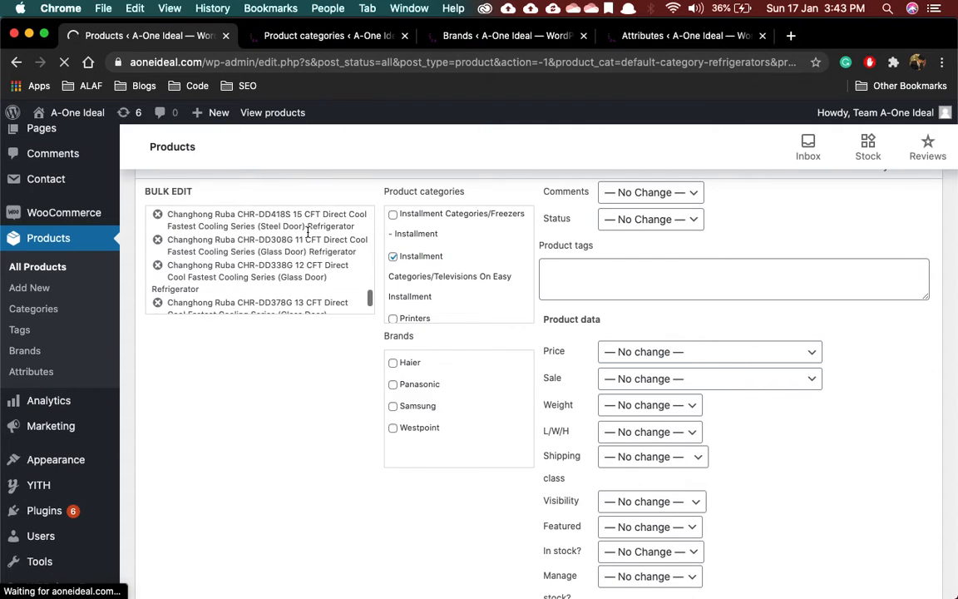
pyautogui.scroll(5, 284, 424)
pyautogui.scroll(-3, 223, 366)
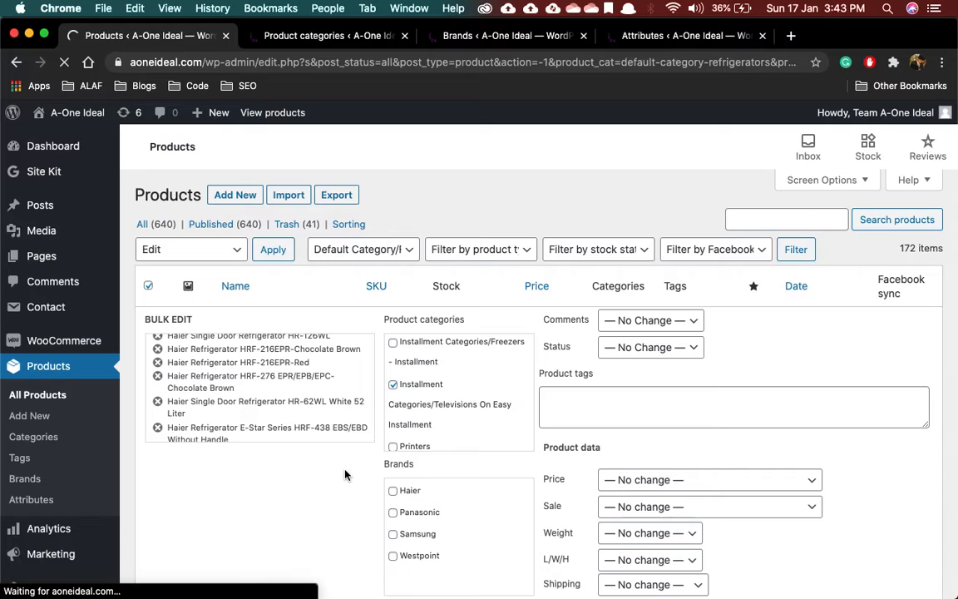
pyautogui.click(352, 37)
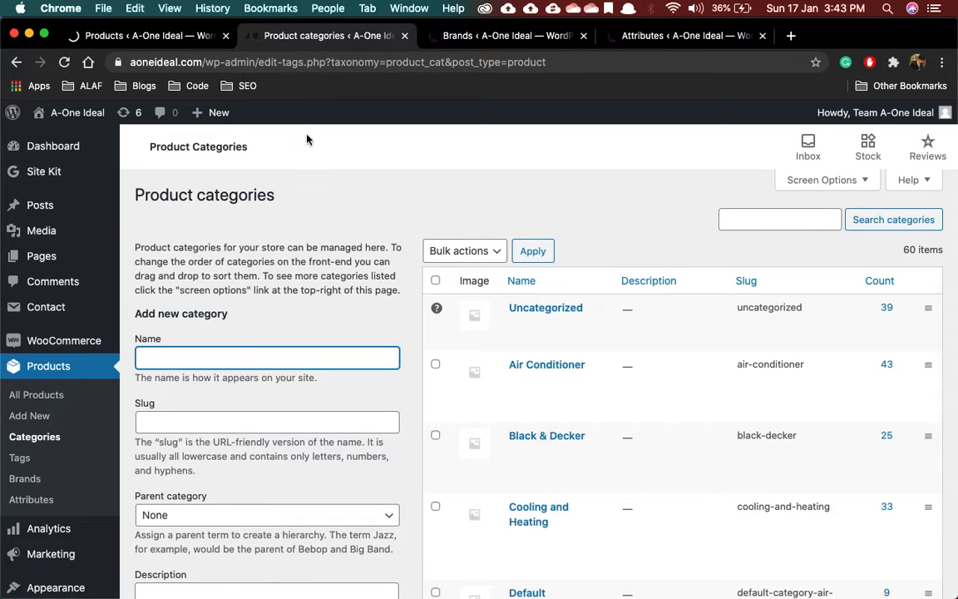
# Look through the whole product categories list for the prefixed category names and their product counts
pyautogui.scroll(-12, 503, 353)
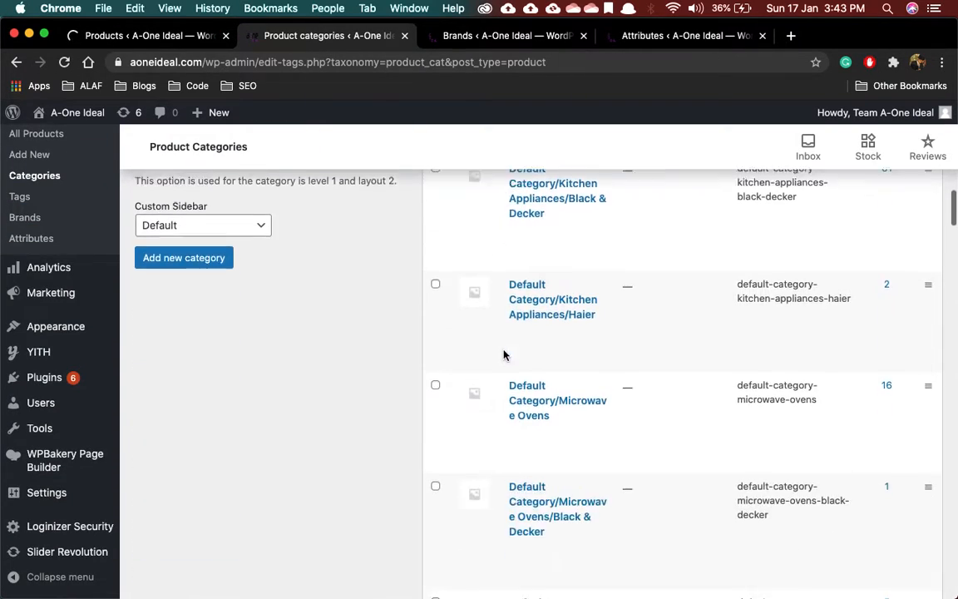
pyautogui.scroll(-15, 503, 356)
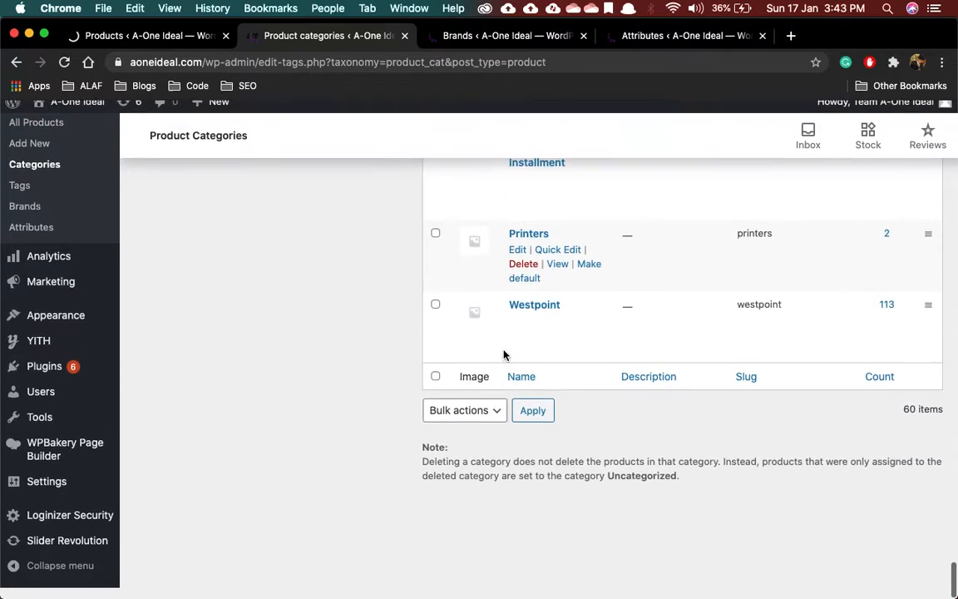
pyautogui.moveTo(579, 226)
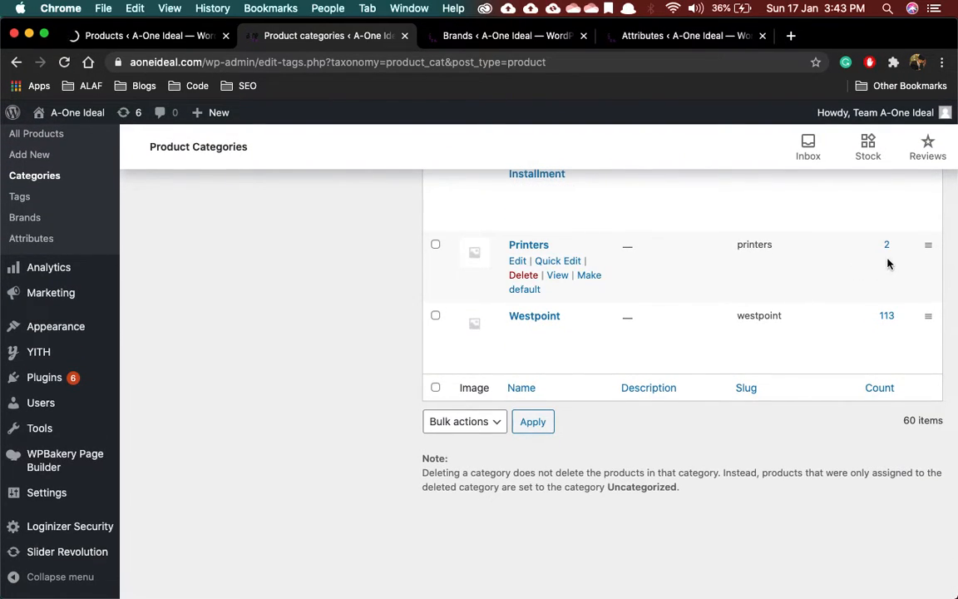
pyautogui.click(143, 36)
pyautogui.scroll(20, 538, 272)
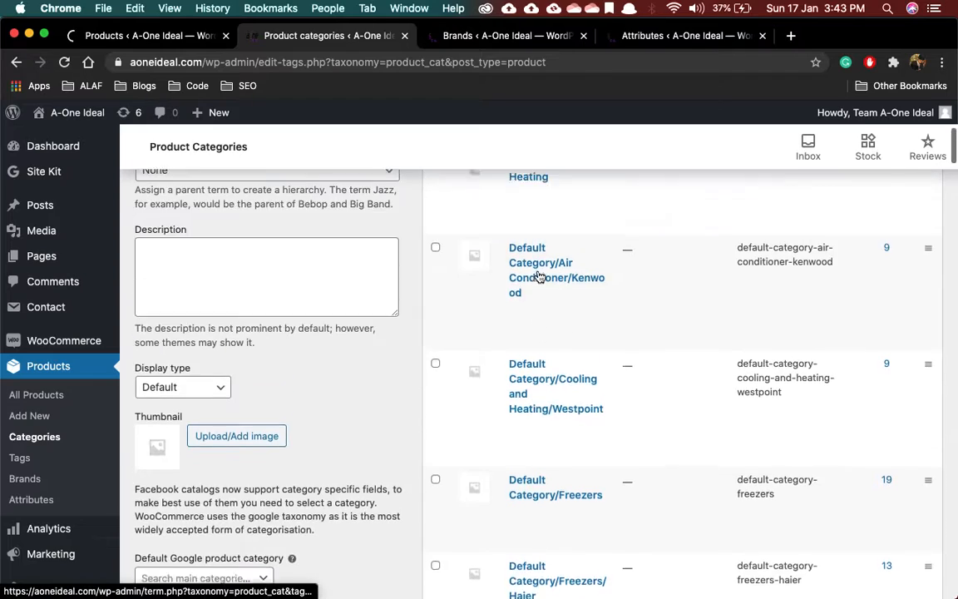
pyautogui.scroll(10, 540, 277)
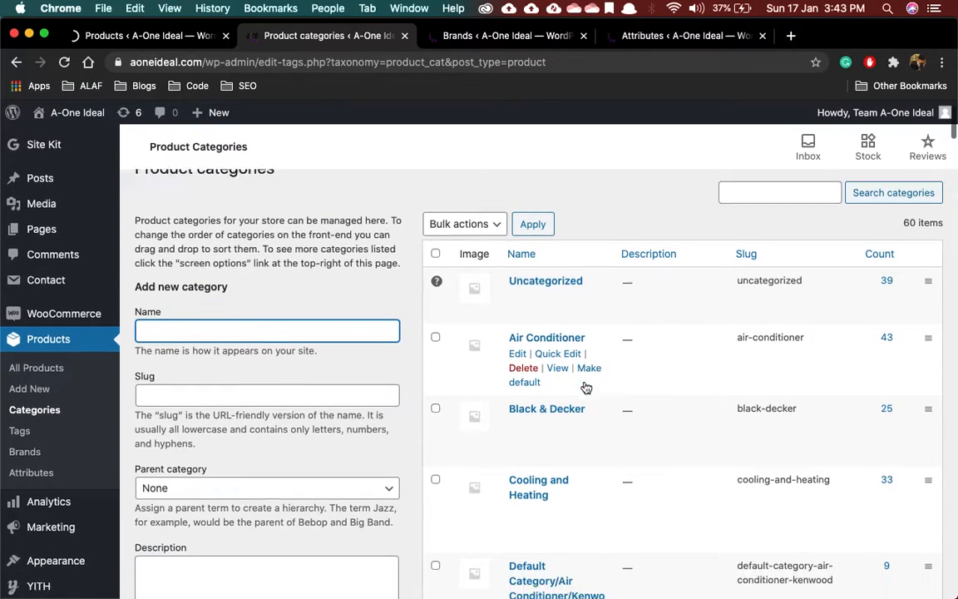
# Open the Default Category/Freezers category for quick editing and shorten its name to Freezers
pyautogui.scroll(-5, 586, 387)
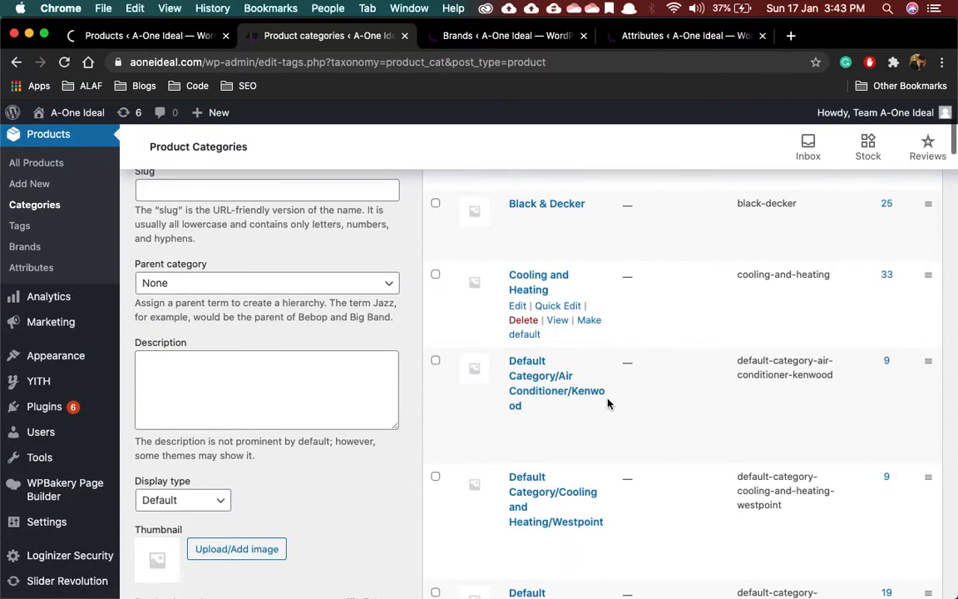
pyautogui.scroll(-2, 621, 378)
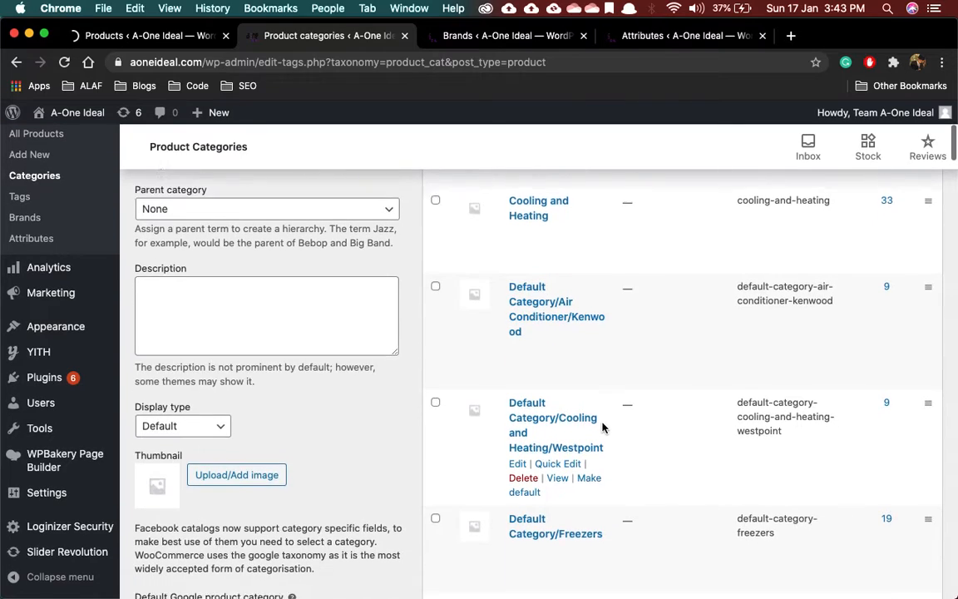
pyautogui.scroll(-2, 603, 428)
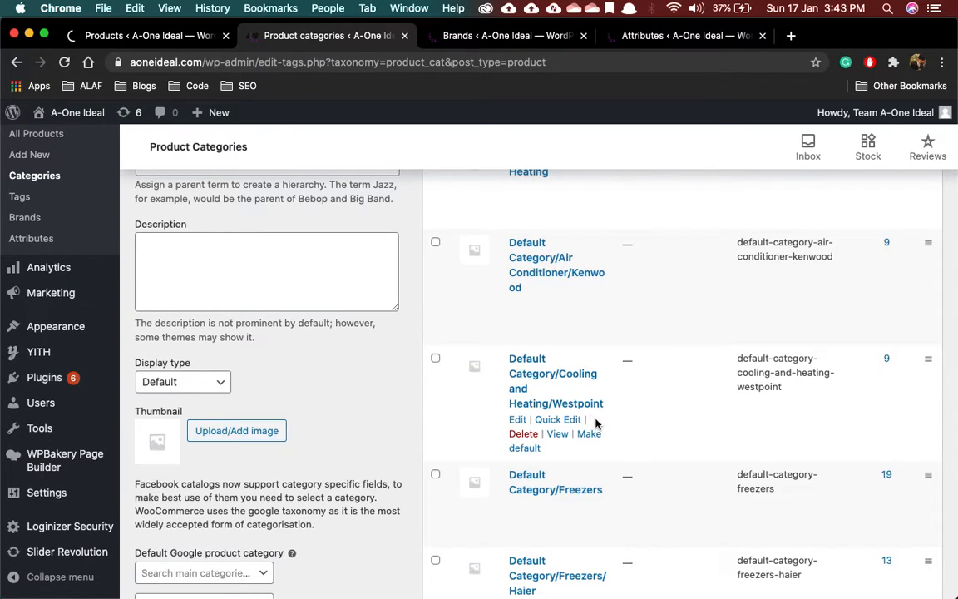
pyautogui.scroll(-2, 596, 424)
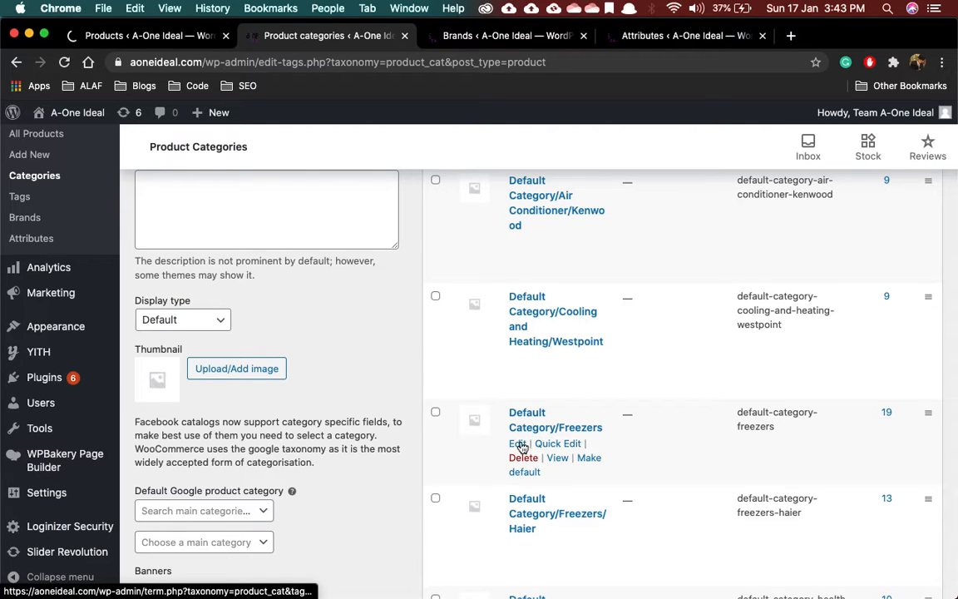
pyautogui.click(558, 444)
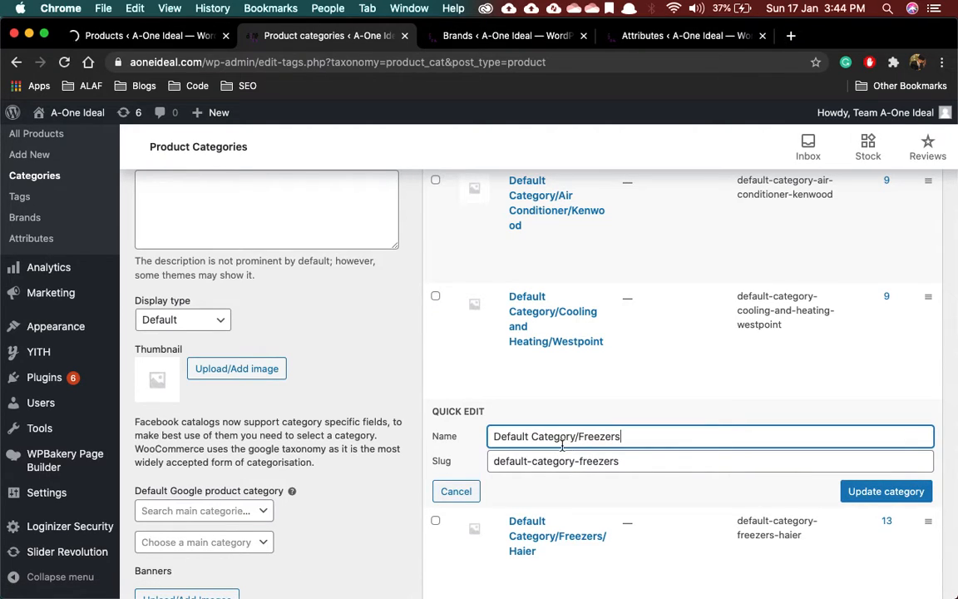
pyautogui.moveTo(581, 439); pyautogui.dragTo(349, 423)
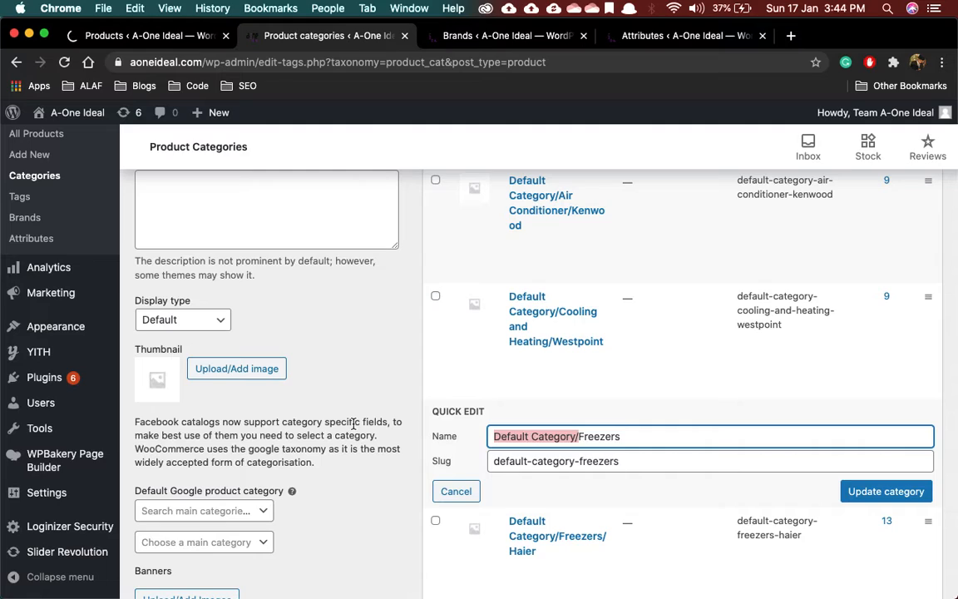
pyautogui.press('BackSpace')
# Shorten the Freezers category's slug to freezers and save the category update
pyautogui.moveTo(582, 460); pyautogui.dragTo(426, 473)
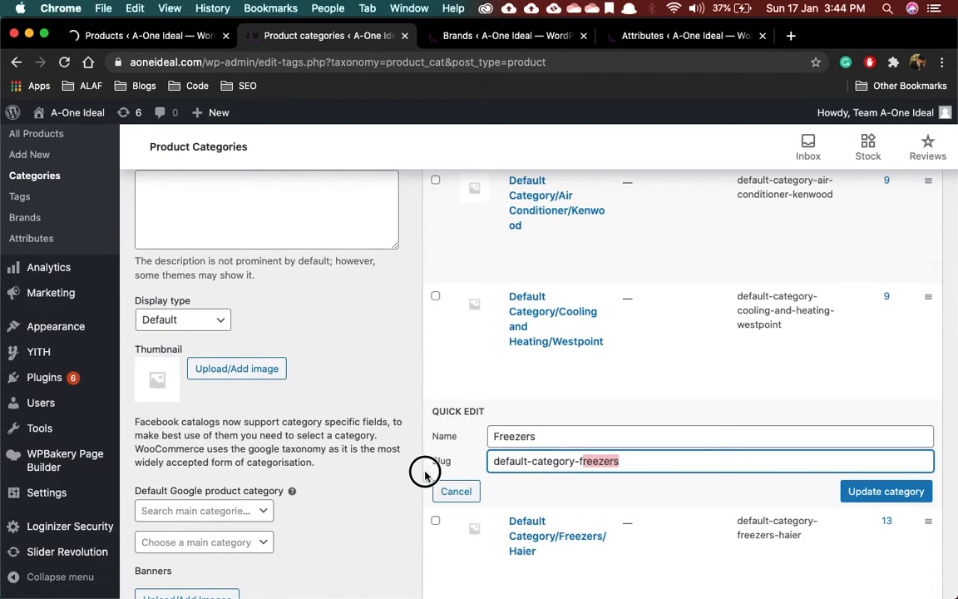
pyautogui.click(582, 461)
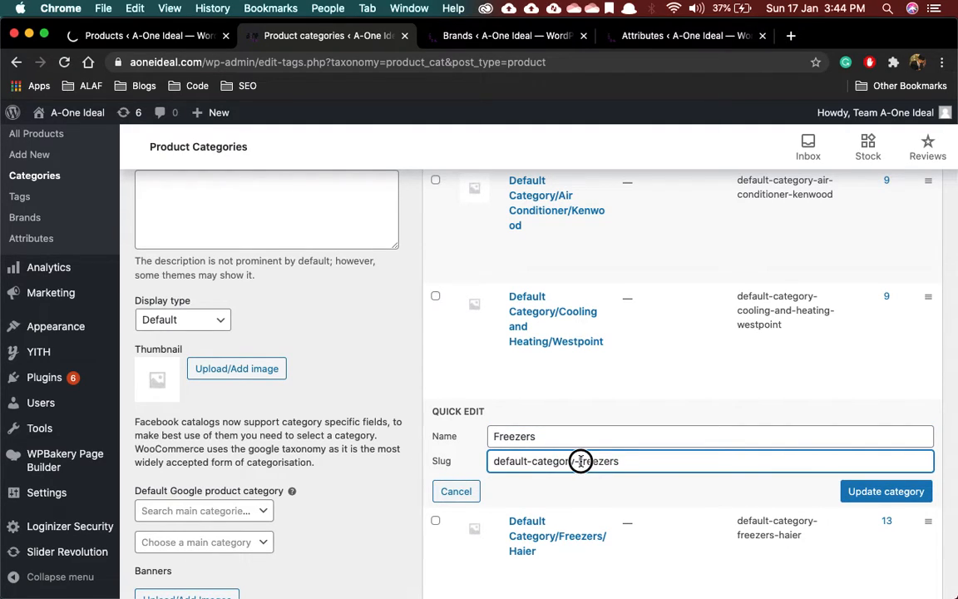
pyautogui.moveTo(583, 461); pyautogui.dragTo(428, 462)
pyautogui.press('BackSpace')
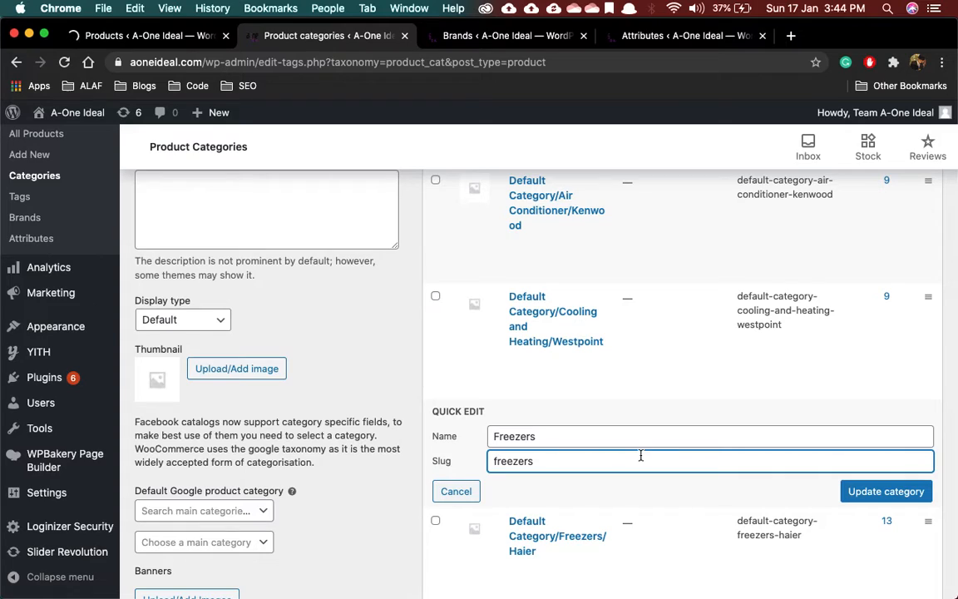
pyautogui.click(851, 493)
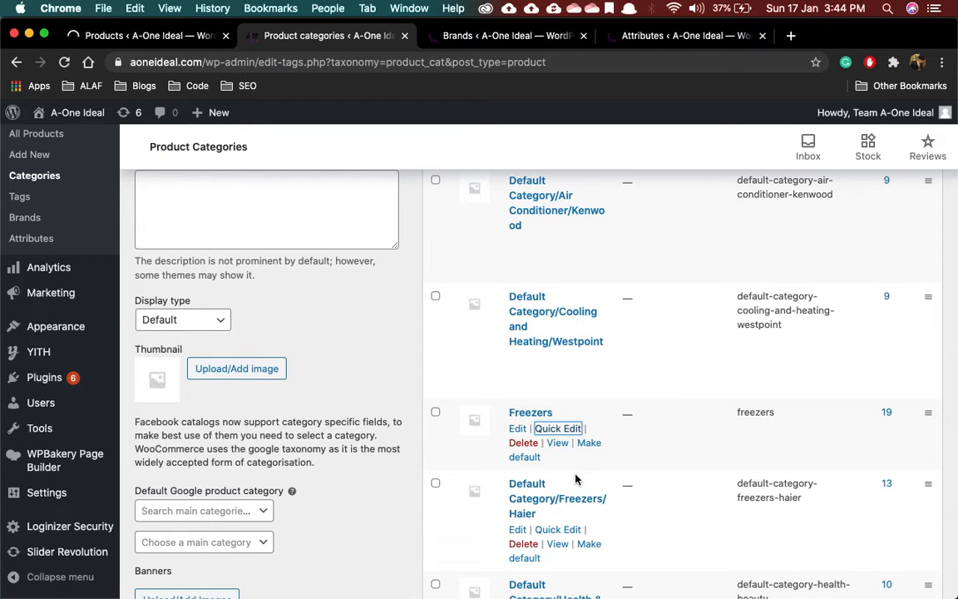
# Quick-edit the Default Category/Health & Beauty category, setting its name to Health & Beauty and slug to health-beauty, and save it
pyautogui.scroll(-4, 601, 501)
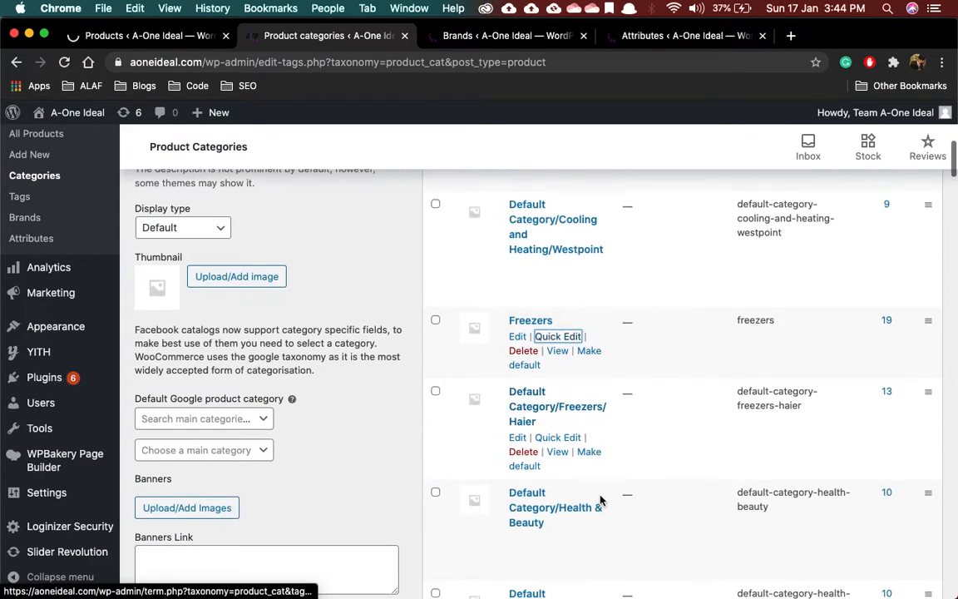
pyautogui.scroll(-1, 673, 407)
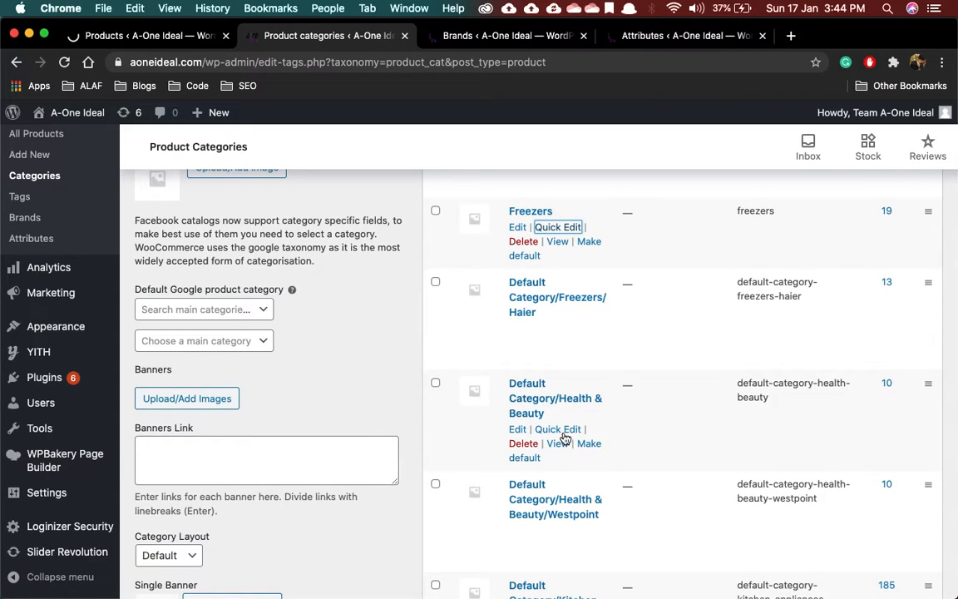
pyautogui.click(559, 431)
pyautogui.moveTo(579, 401); pyautogui.dragTo(407, 392)
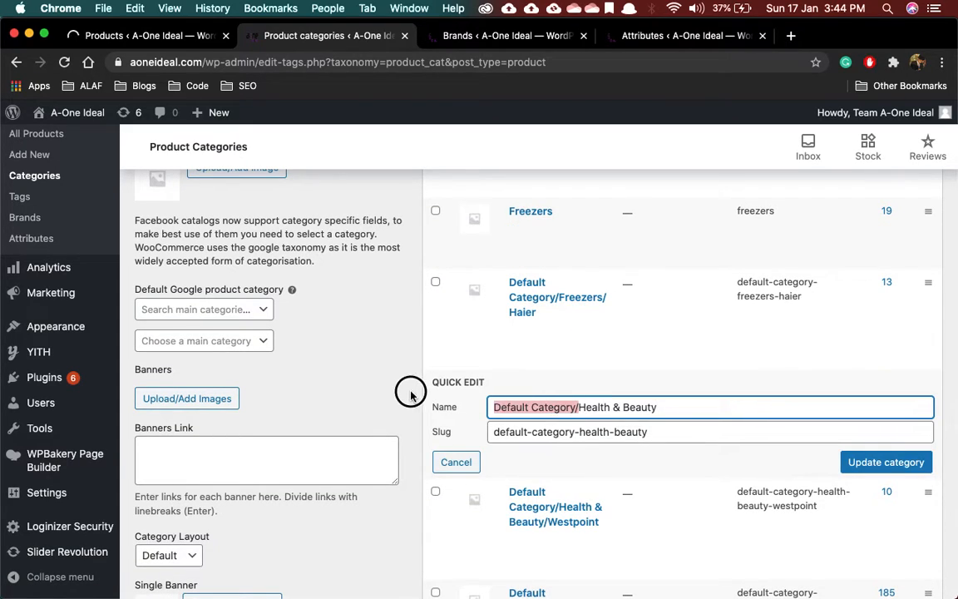
pyautogui.press('BackSpace')
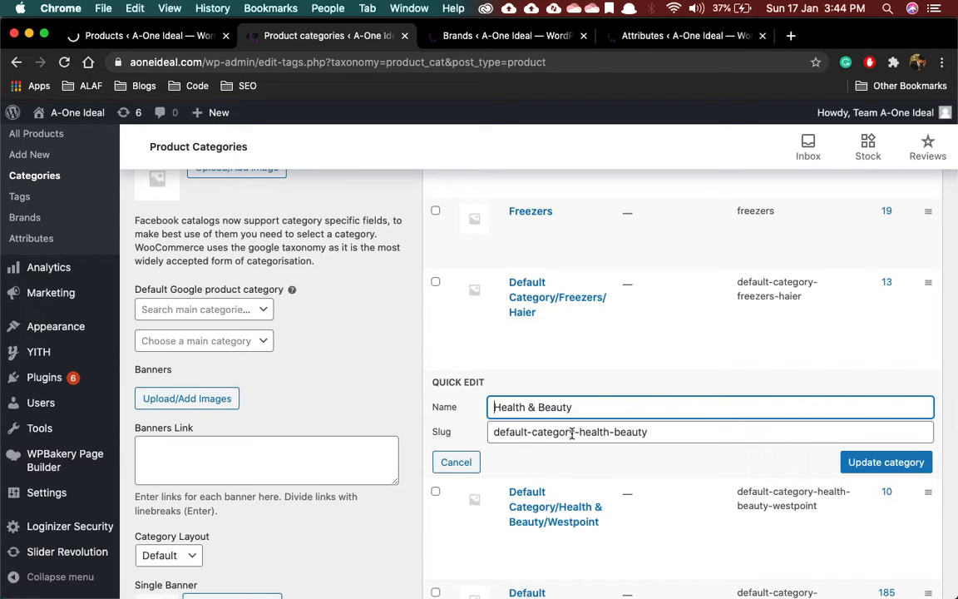
pyautogui.moveTo(577, 431); pyautogui.dragTo(434, 430)
pyautogui.press('BackSpace')
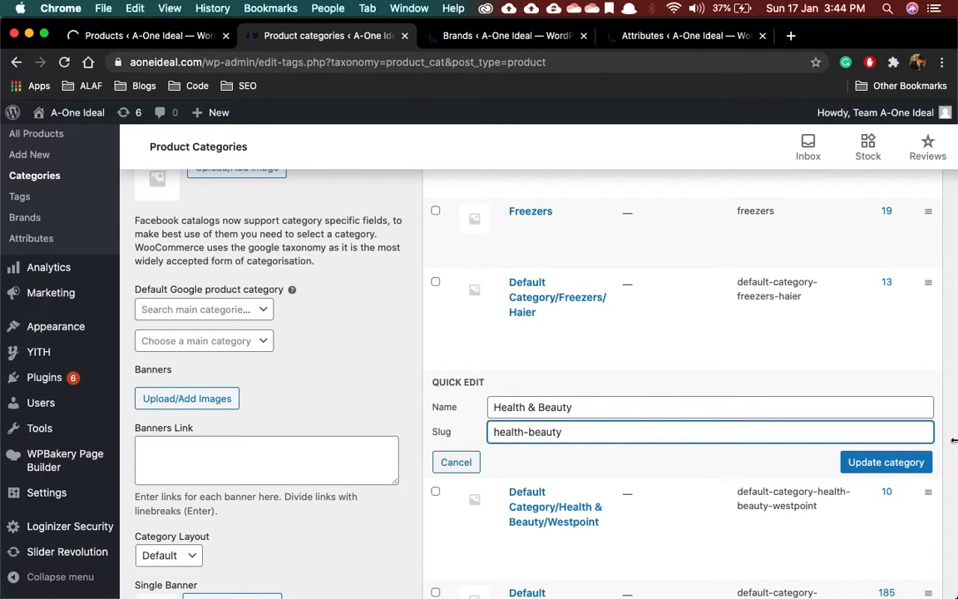
pyautogui.click(907, 463)
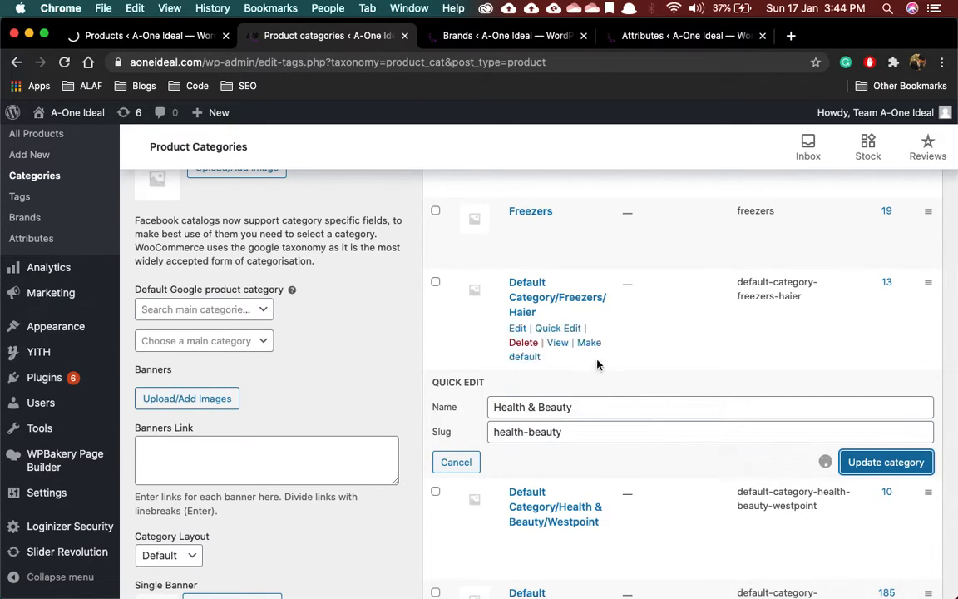
# Find the Default Category/Water Dispensers category, open it for quick editing and shorten its name to Water Dispensers
pyautogui.scroll(-20, 668, 390)
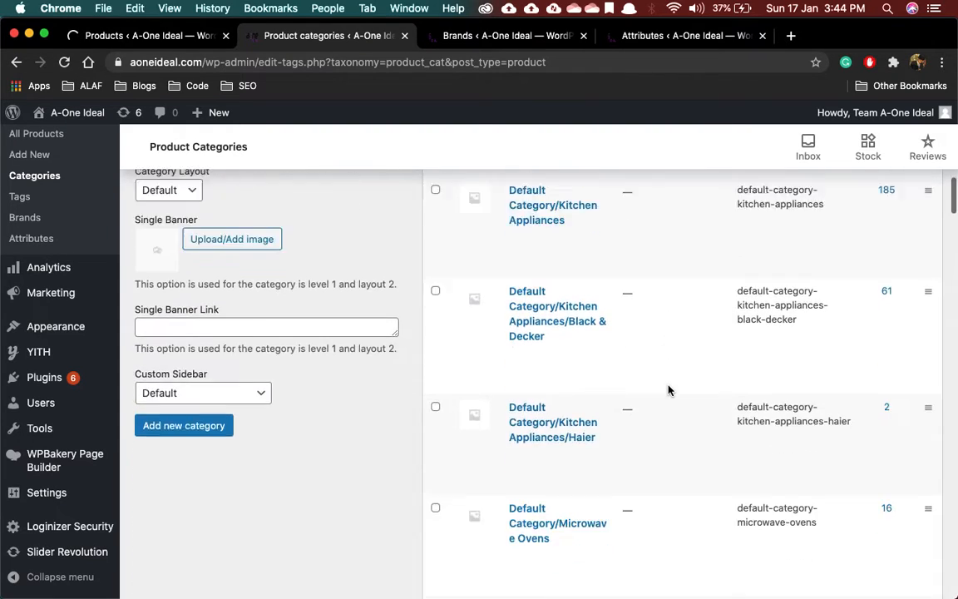
pyautogui.scroll(4, 606, 354)
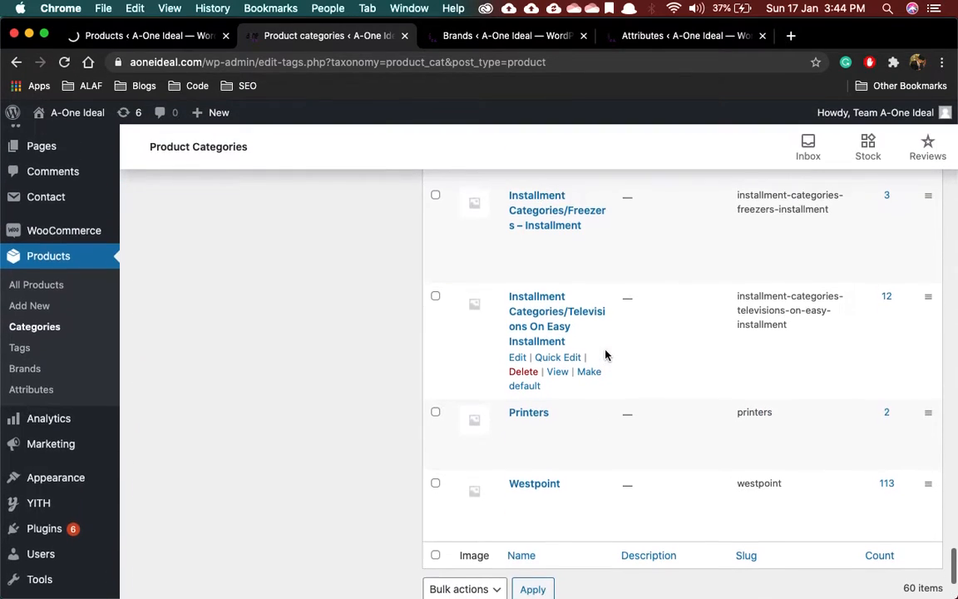
pyautogui.scroll(4, 569, 304)
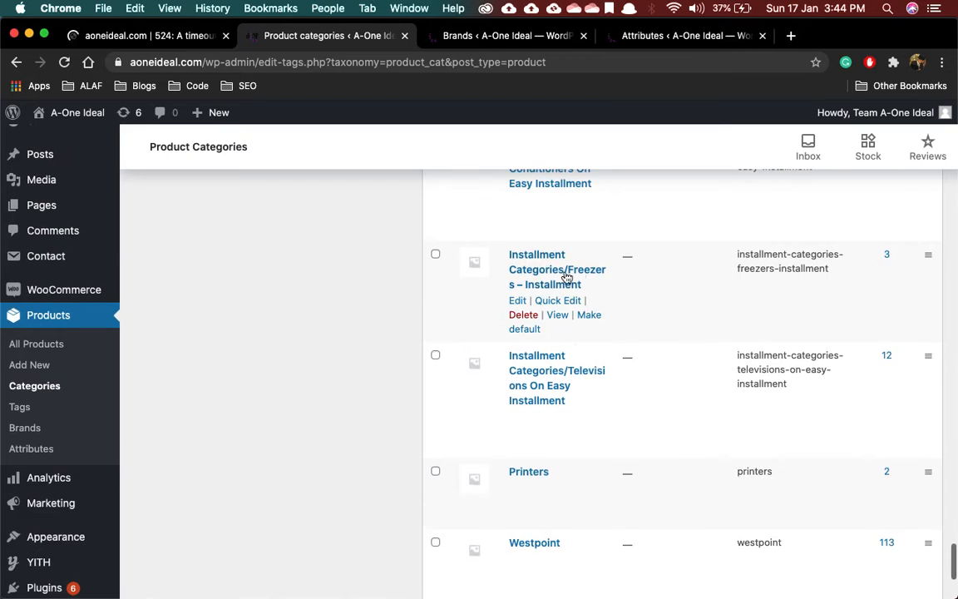
pyautogui.scroll(5, 577, 237)
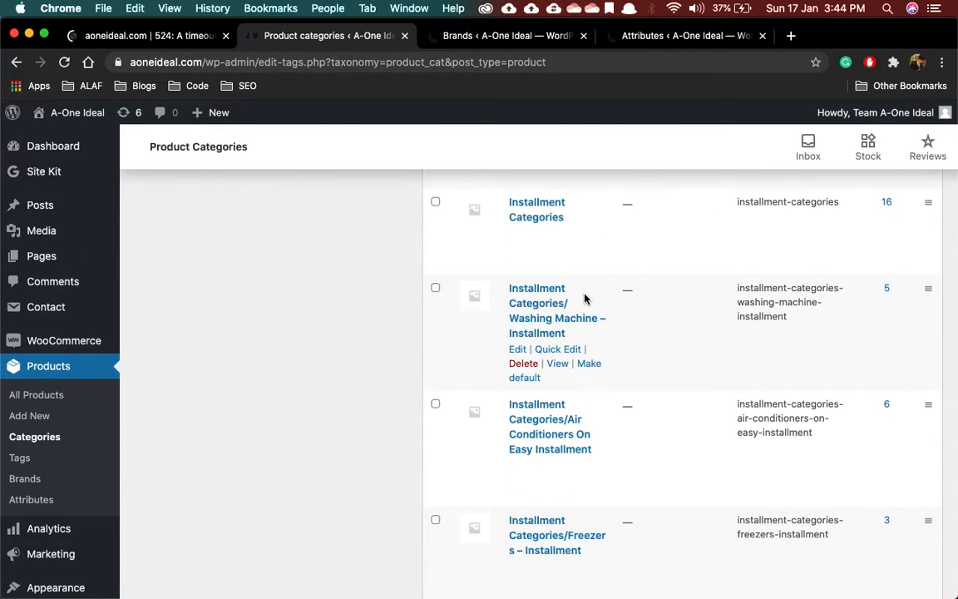
pyautogui.scroll(5, 583, 295)
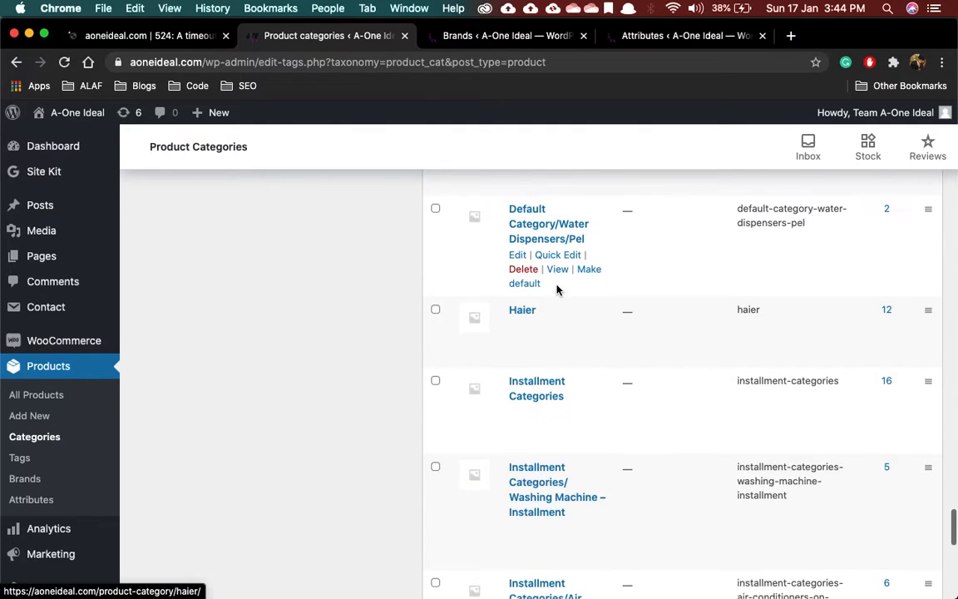
pyautogui.scroll(1, 549, 289)
pyautogui.scroll(3, 569, 268)
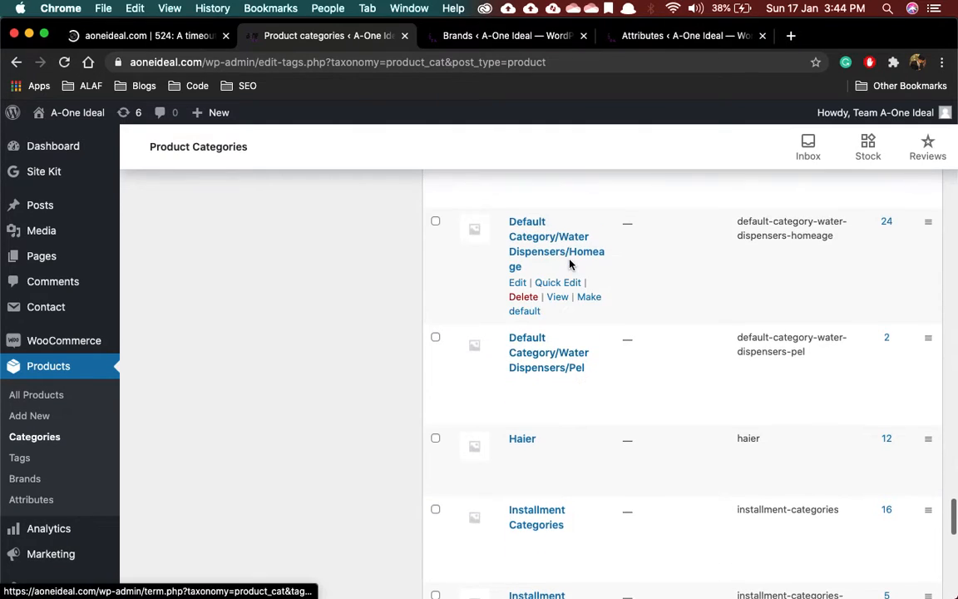
pyautogui.scroll(2, 570, 264)
pyautogui.scroll(2, 582, 321)
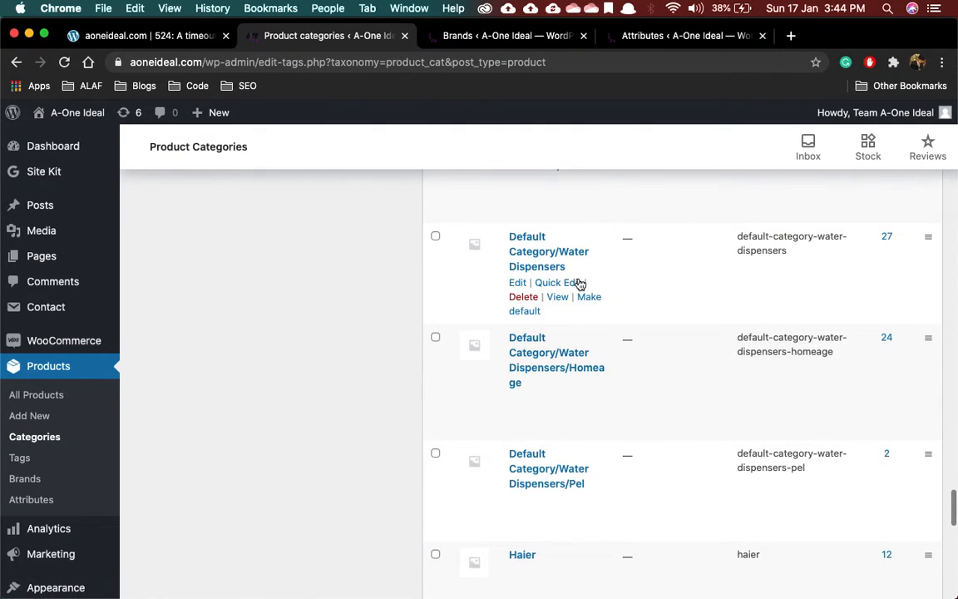
pyautogui.scroll(1, 566, 283)
pyautogui.click(551, 331)
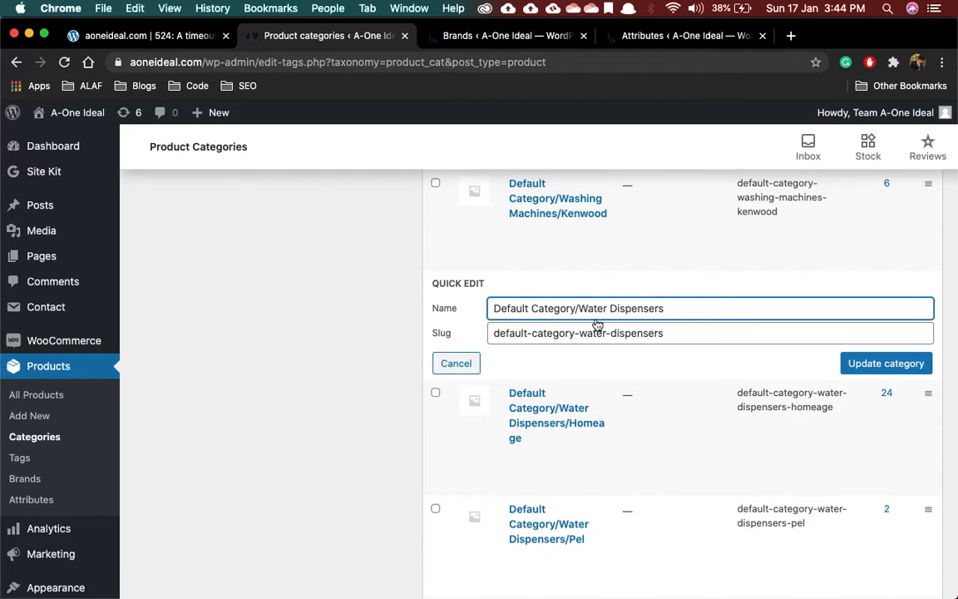
pyautogui.moveTo(582, 308); pyautogui.dragTo(469, 312)
pyautogui.press('BackSpace')
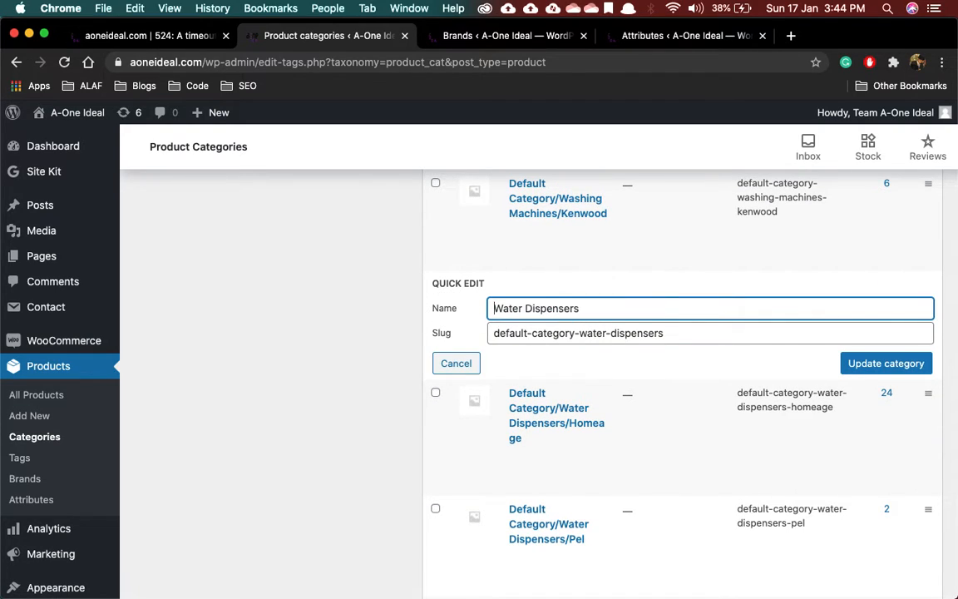
# Shorten the Water Dispensers category's slug to water-dispensers and save the category update
pyautogui.moveTo(580, 333); pyautogui.dragTo(665, 333)
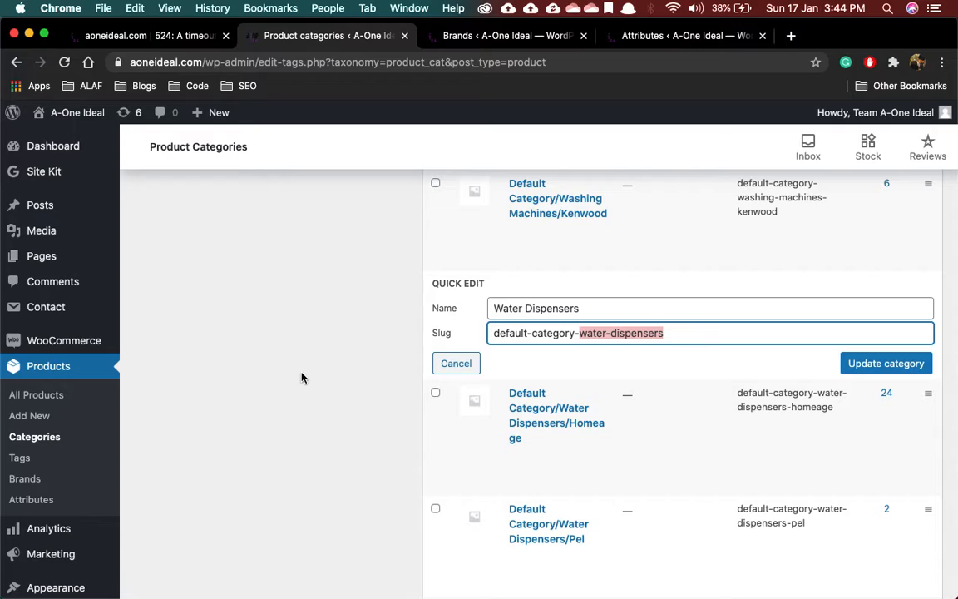
pyautogui.click(497, 333)
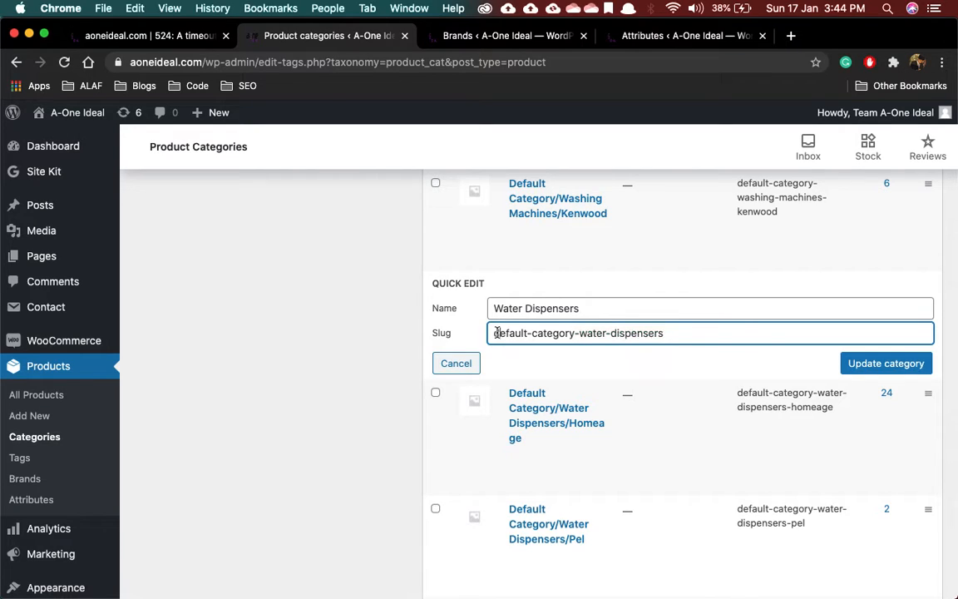
pyautogui.moveTo(497, 332); pyautogui.dragTo(577, 333)
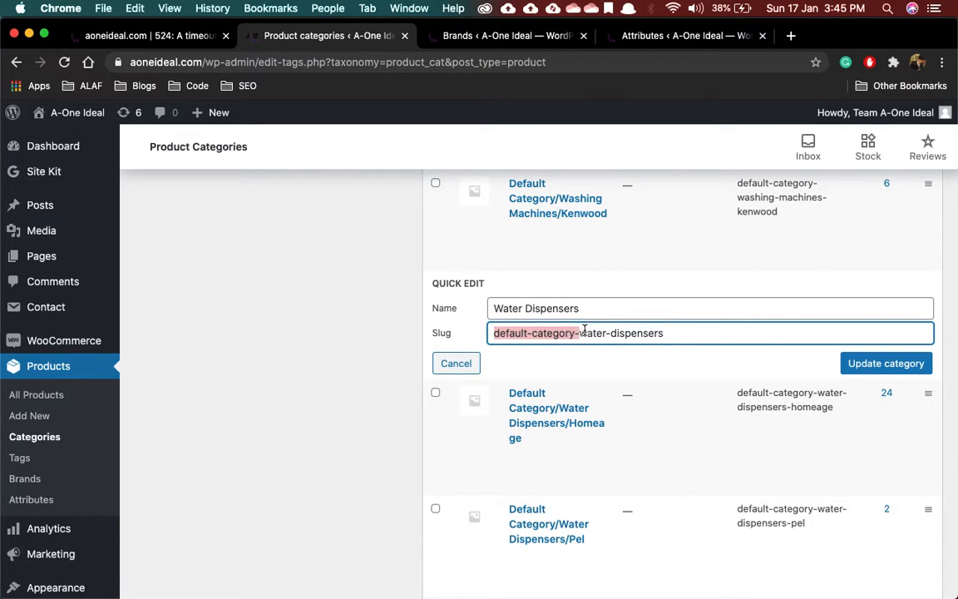
pyautogui.press('BackSpace')
pyautogui.click(873, 365)
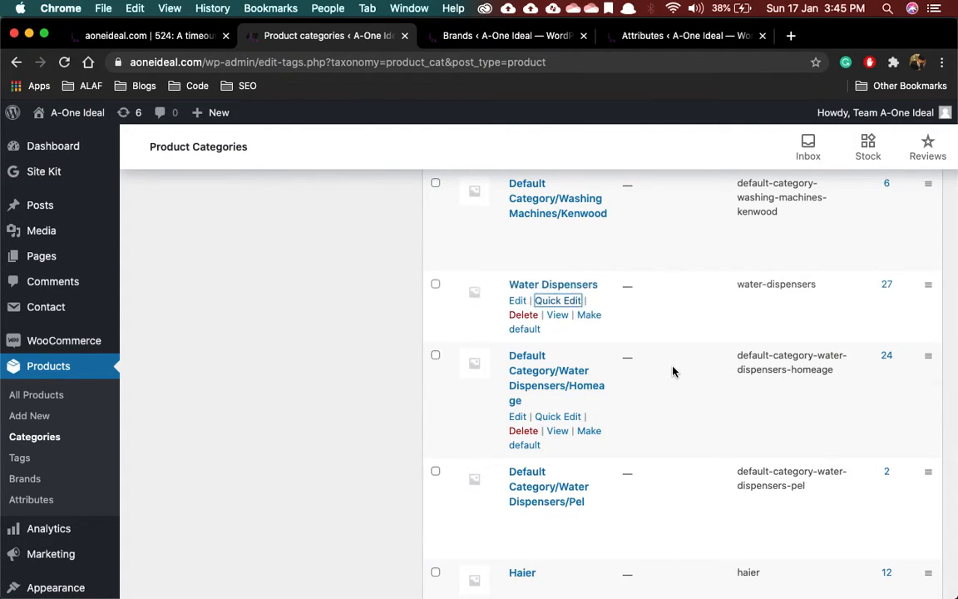
pyautogui.scroll(4, 674, 372)
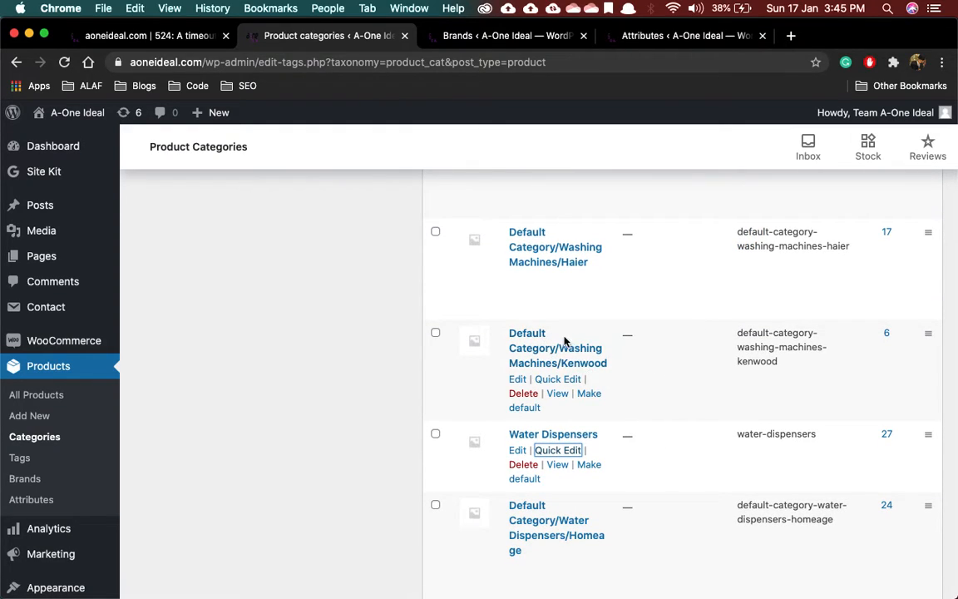
# Quick-edit the Default Category/Washing Machines category, setting its name to Washing Machines and slug to washing-machines, and save the update
pyautogui.scroll(3, 563, 363)
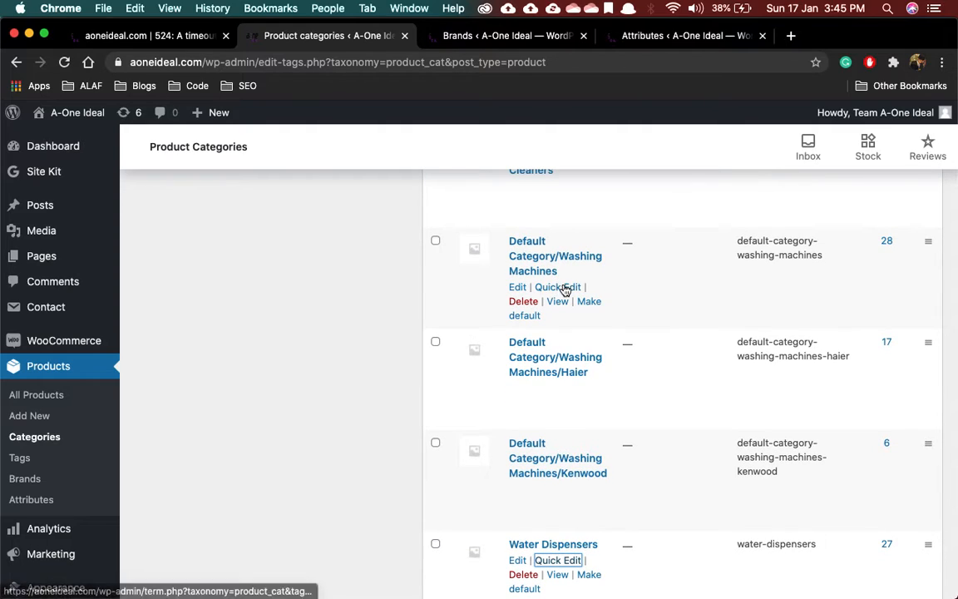
pyautogui.click(561, 287)
pyautogui.moveTo(580, 264); pyautogui.dragTo(478, 250)
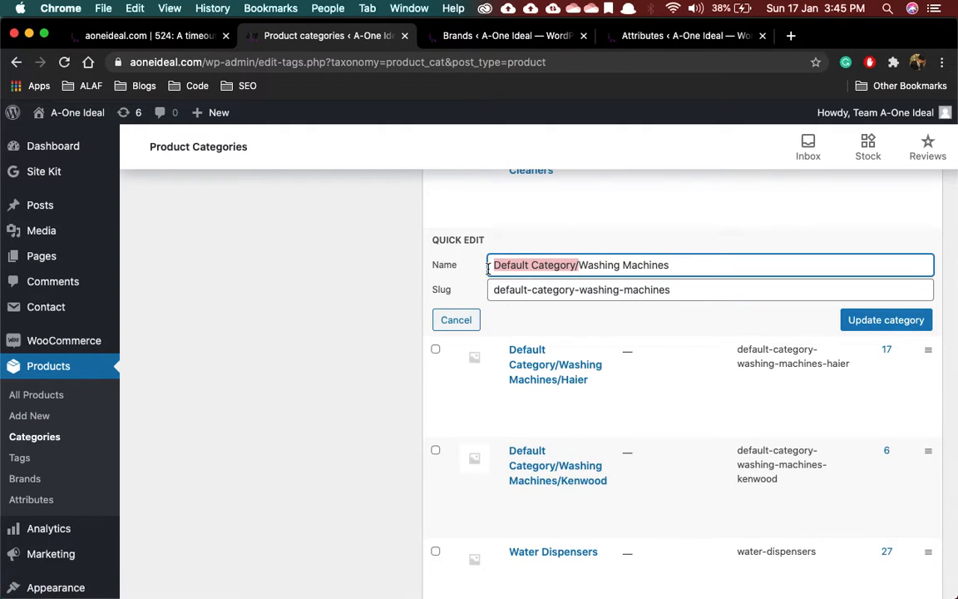
pyautogui.press('BackSpace')
pyautogui.moveTo(578, 292); pyautogui.dragTo(423, 314)
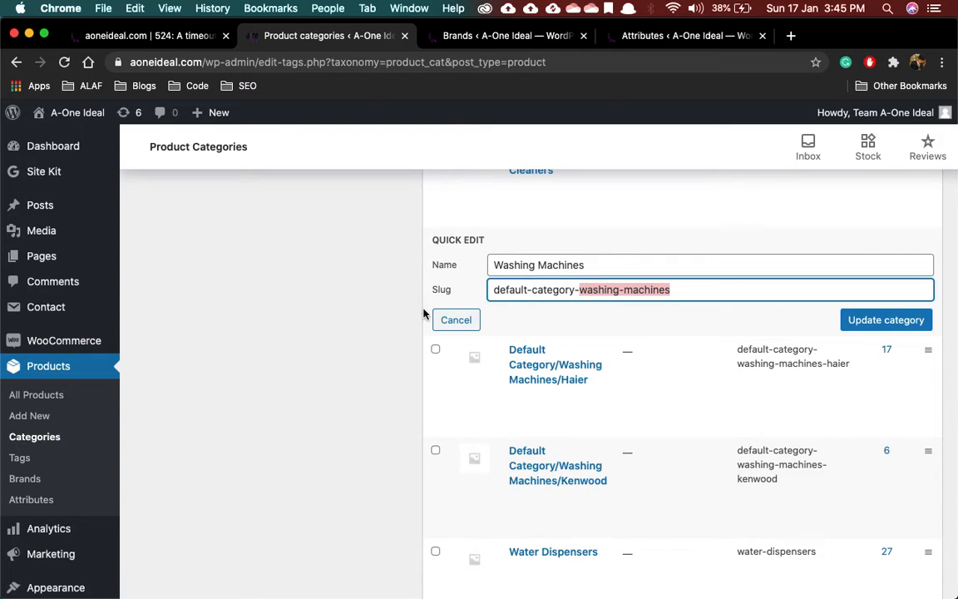
pyautogui.click(508, 289)
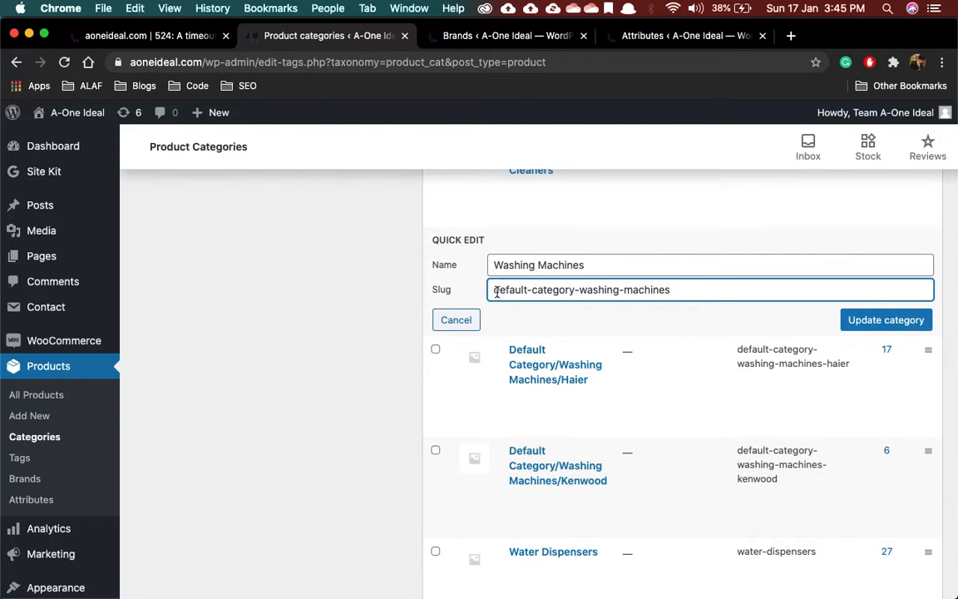
pyautogui.moveTo(496, 291); pyautogui.dragTo(577, 291)
pyautogui.press('BackSpace')
pyautogui.click(900, 326)
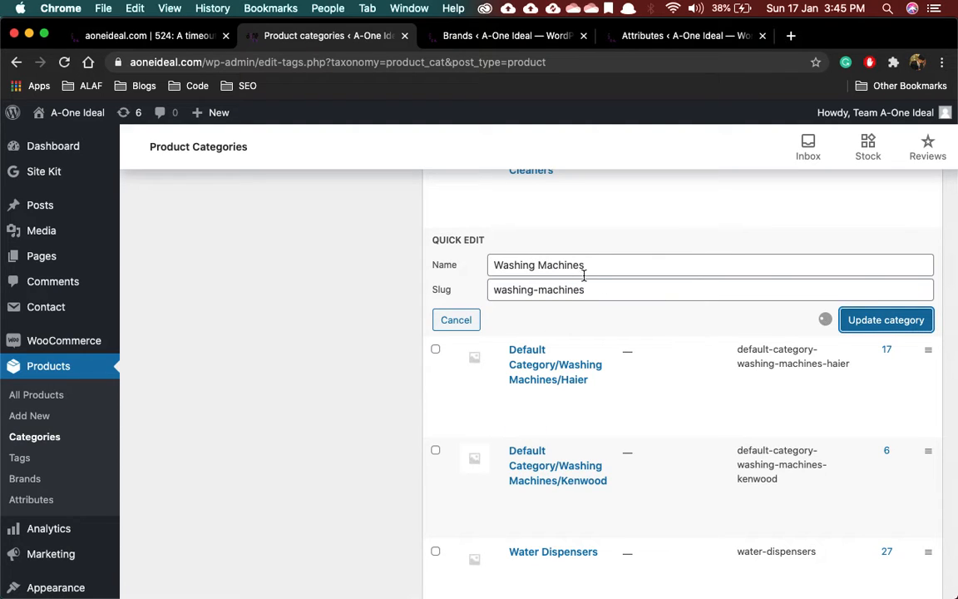
# Look through the product categories list for names and slugs that still carry the Default Category prefix
pyautogui.scroll(20, 567, 301)
pyautogui.scroll(20, 568, 300)
pyautogui.scroll(-20, 550, 441)
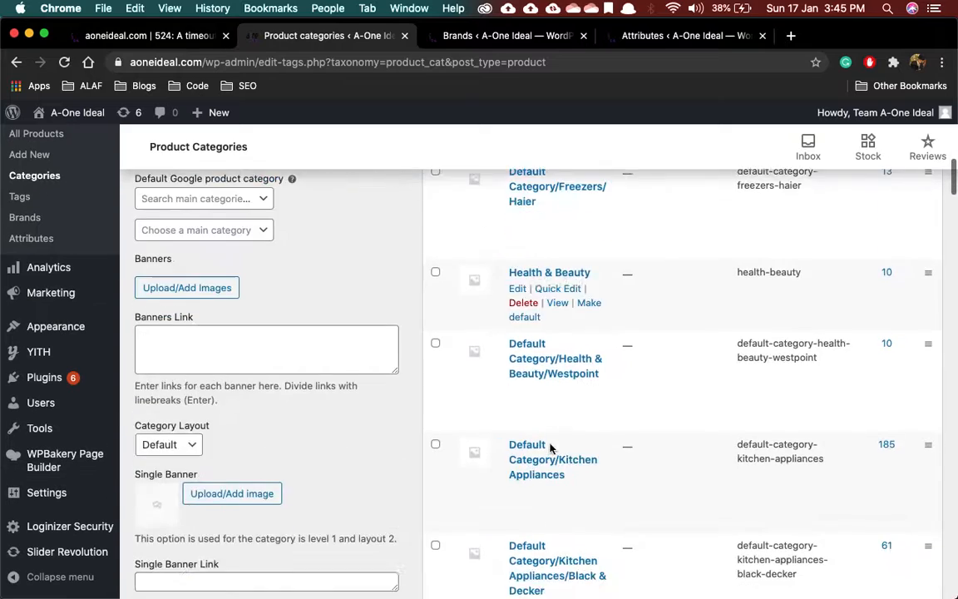
pyautogui.scroll(-20, 550, 447)
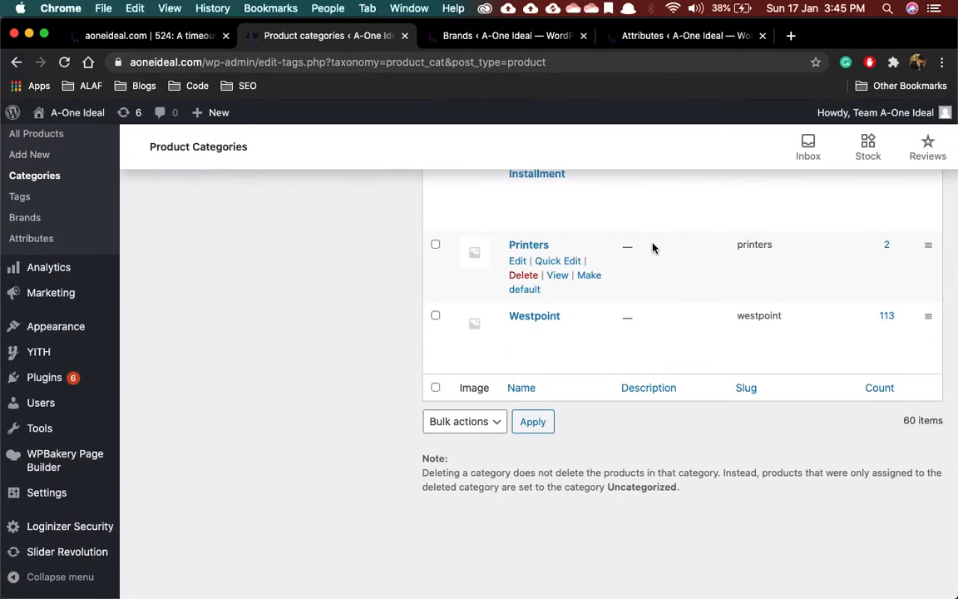
pyautogui.scroll(5, 601, 274)
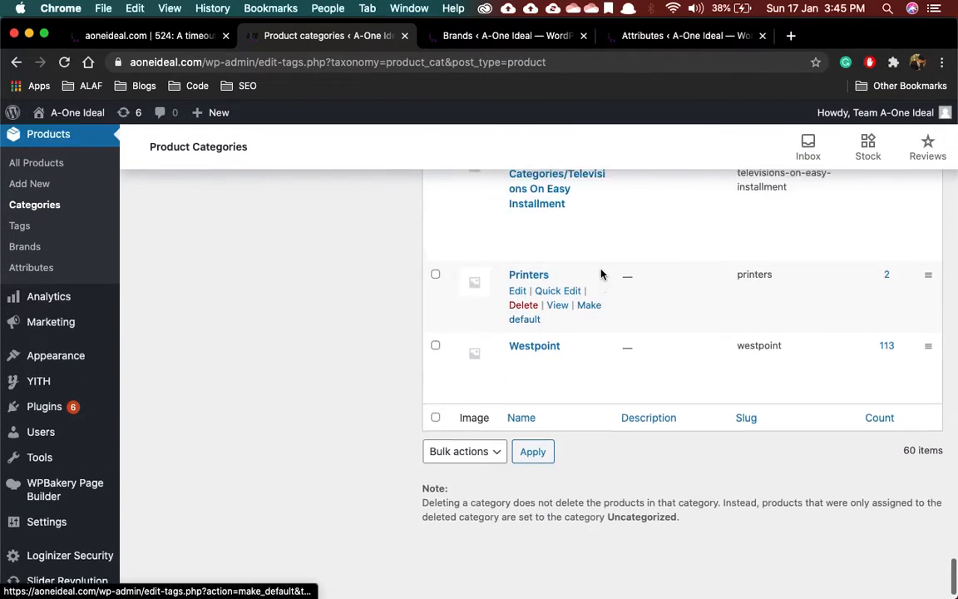
pyautogui.scroll(20, 602, 275)
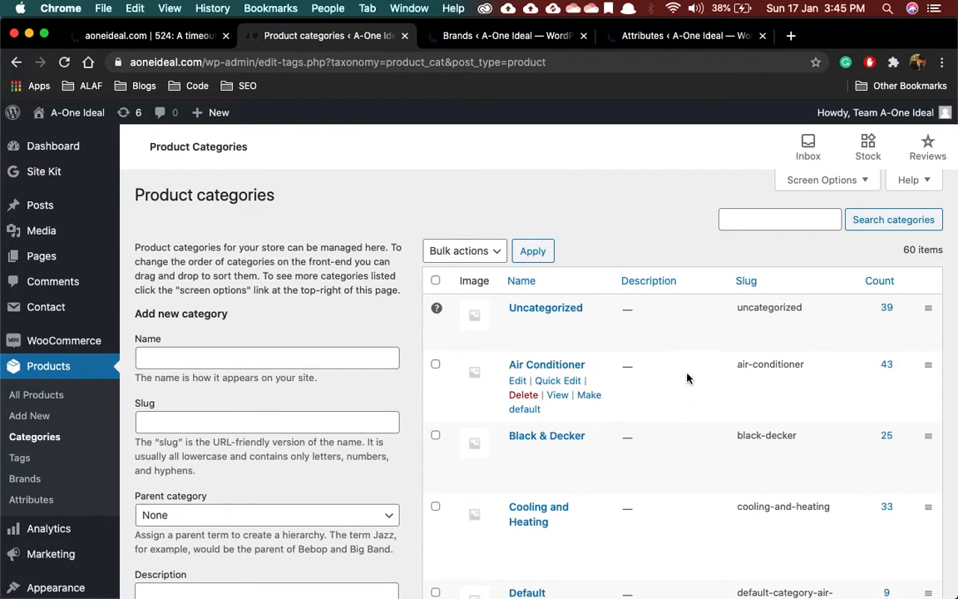
pyautogui.scroll(-1, 676, 379)
pyautogui.scroll(-1, 676, 378)
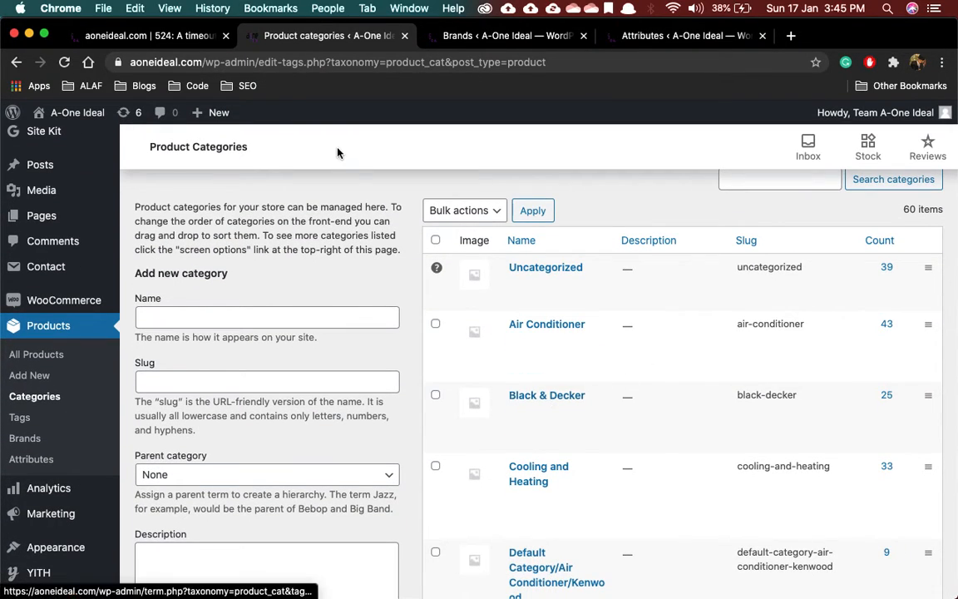
# Go back from the timed-out page to the products list and look through the category filter's options
pyautogui.click(157, 37)
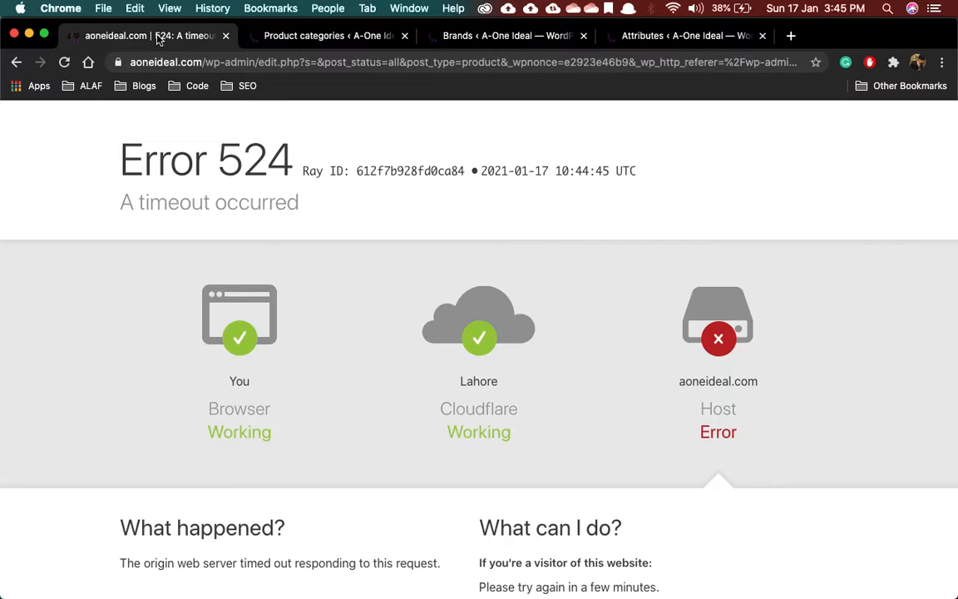
pyautogui.click(16, 64)
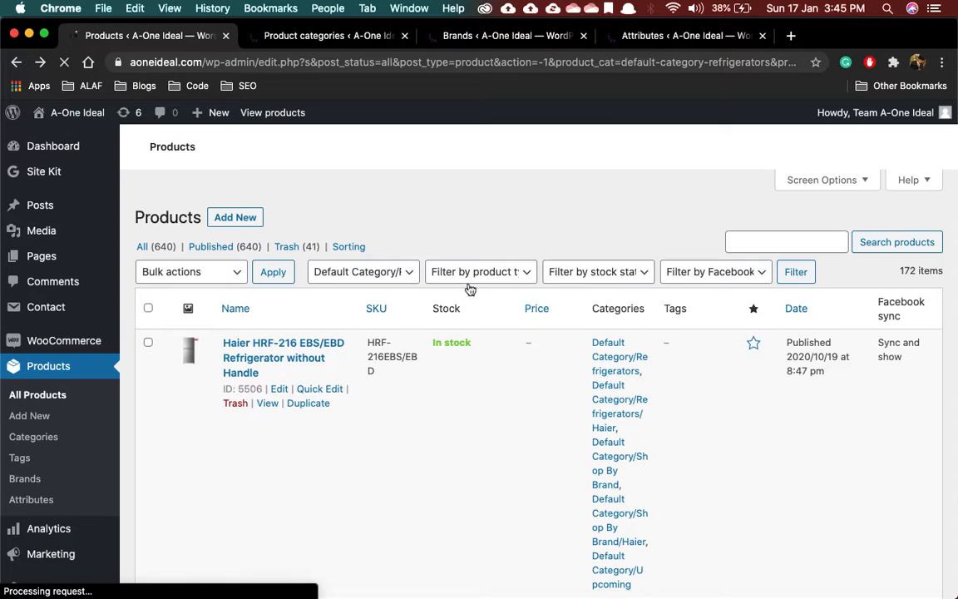
pyautogui.click(479, 272)
pyautogui.click(385, 271)
pyautogui.click(388, 275)
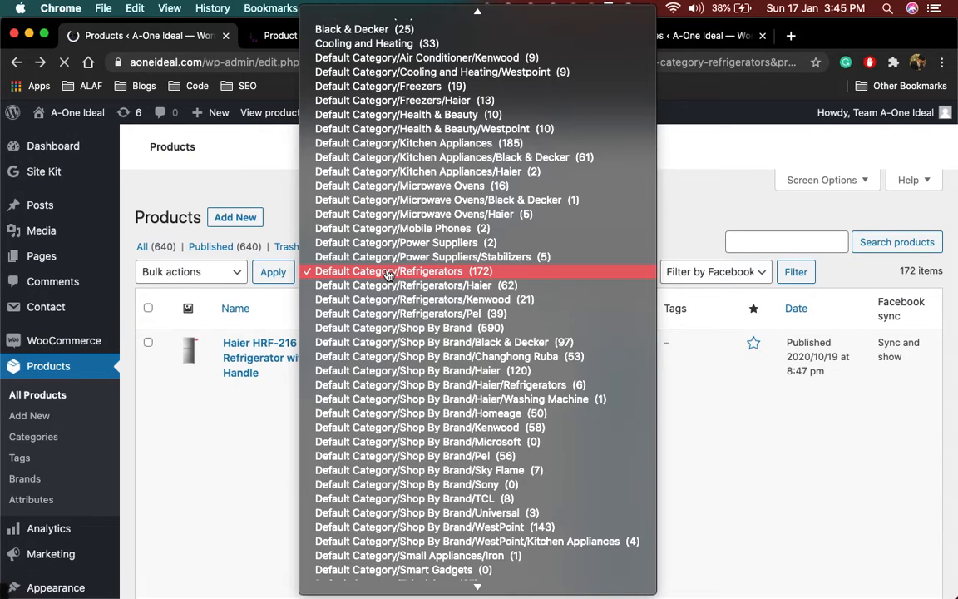
pyautogui.scroll(-5, 543, 371)
pyautogui.scroll(5, 542, 372)
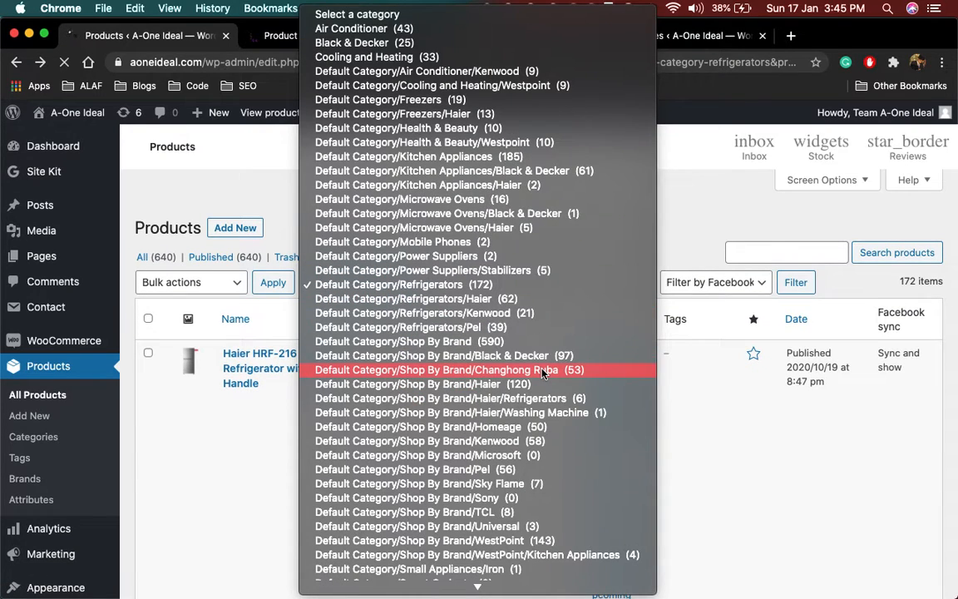
pyautogui.press('Escape')
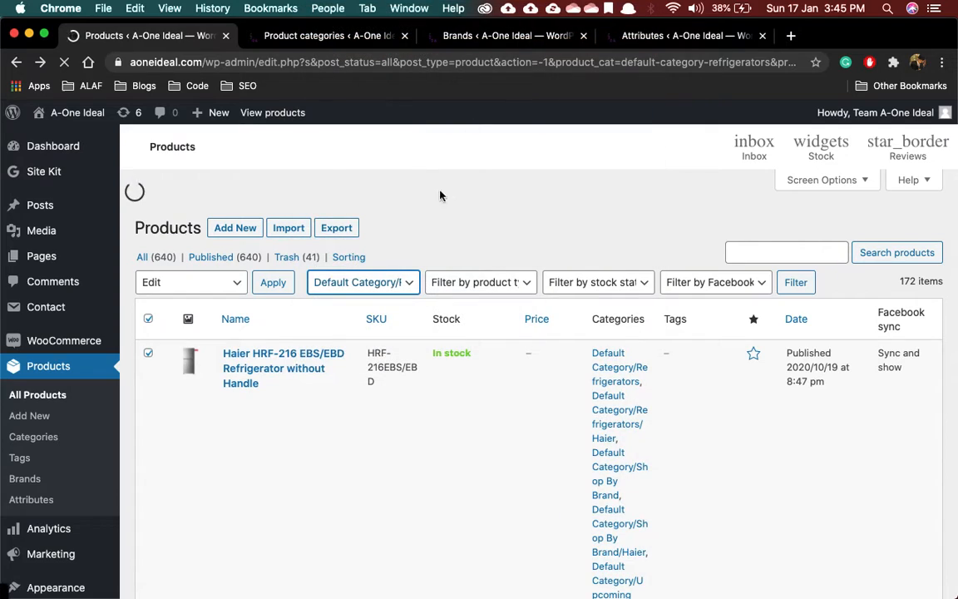
# Reapply the Default Category/Refrigerators filter to the products list and review the categories assigned to the products
pyautogui.click(807, 285)
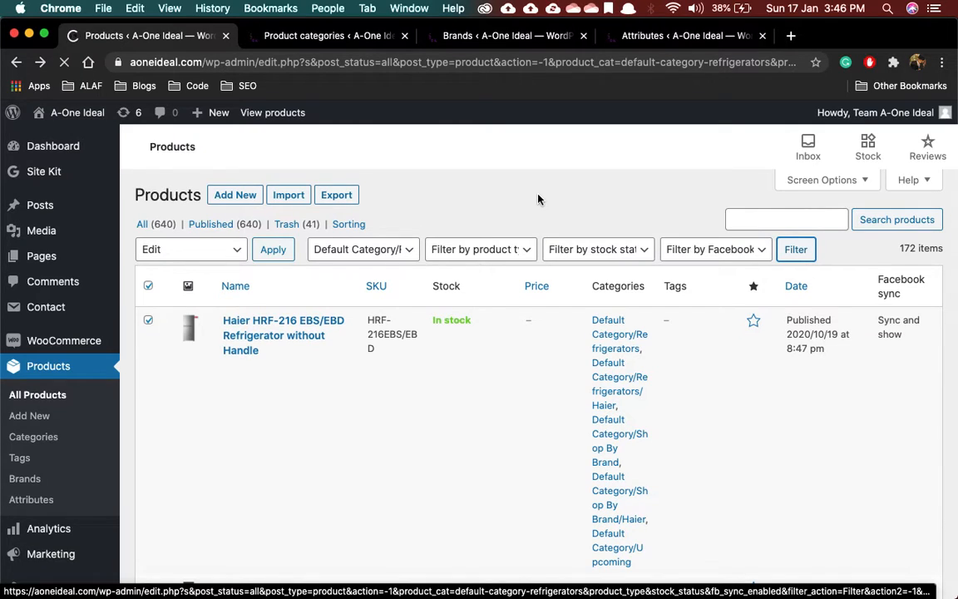
pyautogui.click(366, 37)
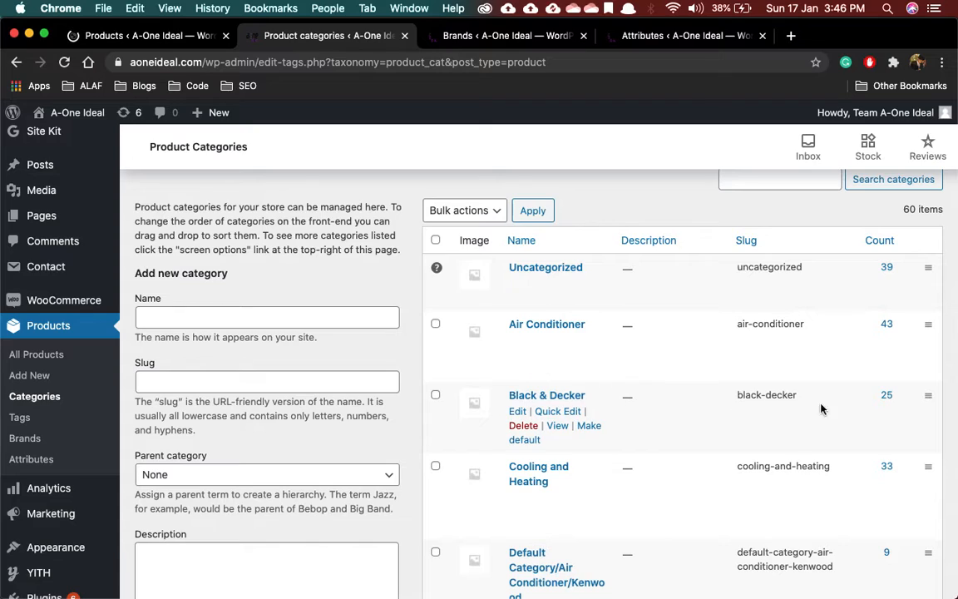
pyautogui.click(131, 42)
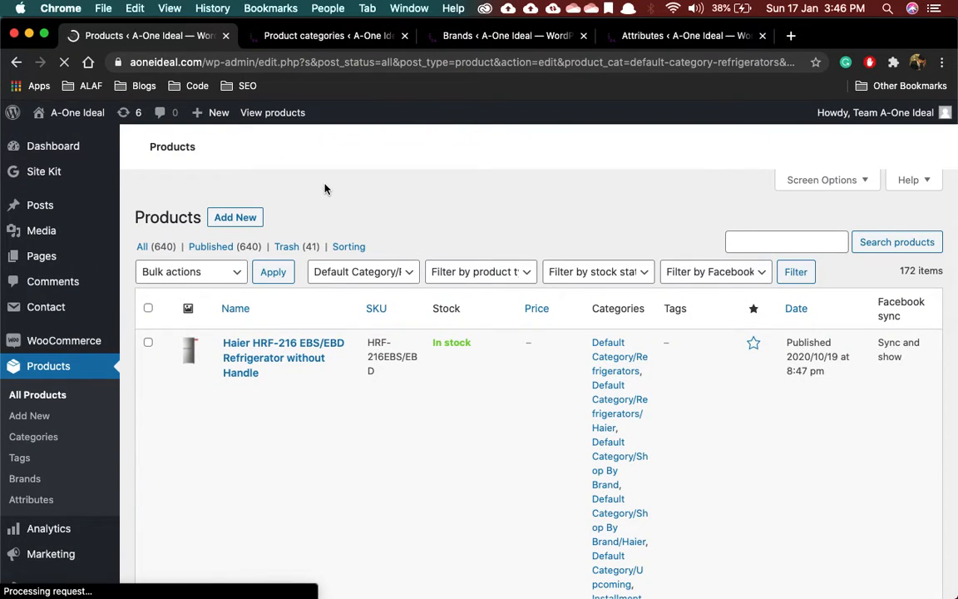
pyautogui.scroll(-15, 411, 367)
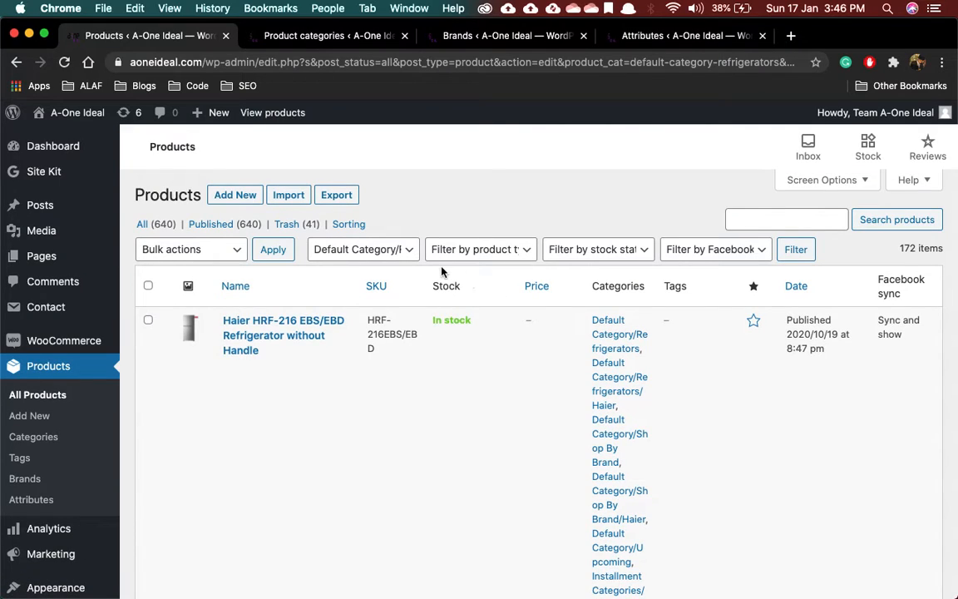
# Filter the products list by the Black & Decker category
pyautogui.click(402, 252)
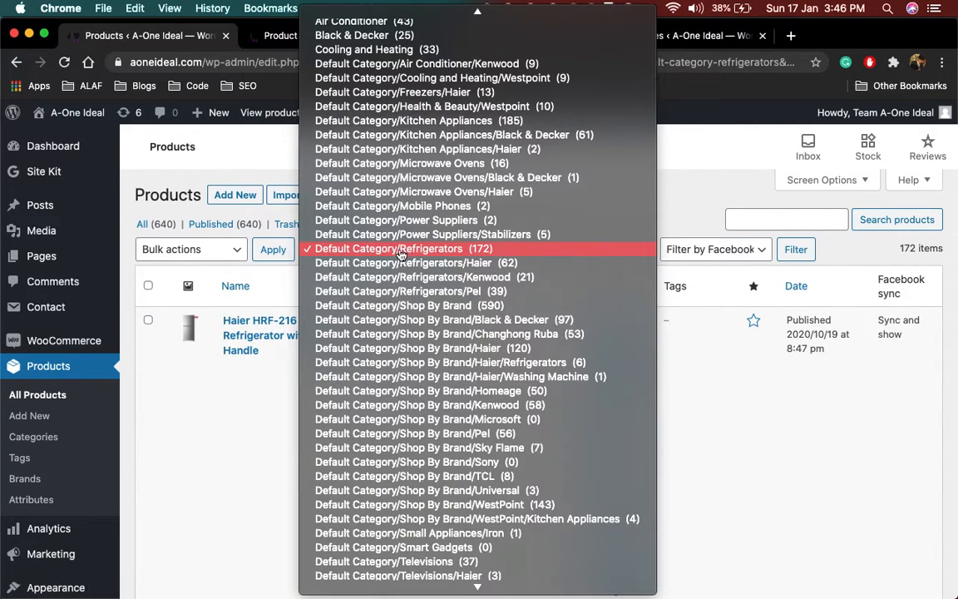
pyautogui.scroll(1, 408, 350)
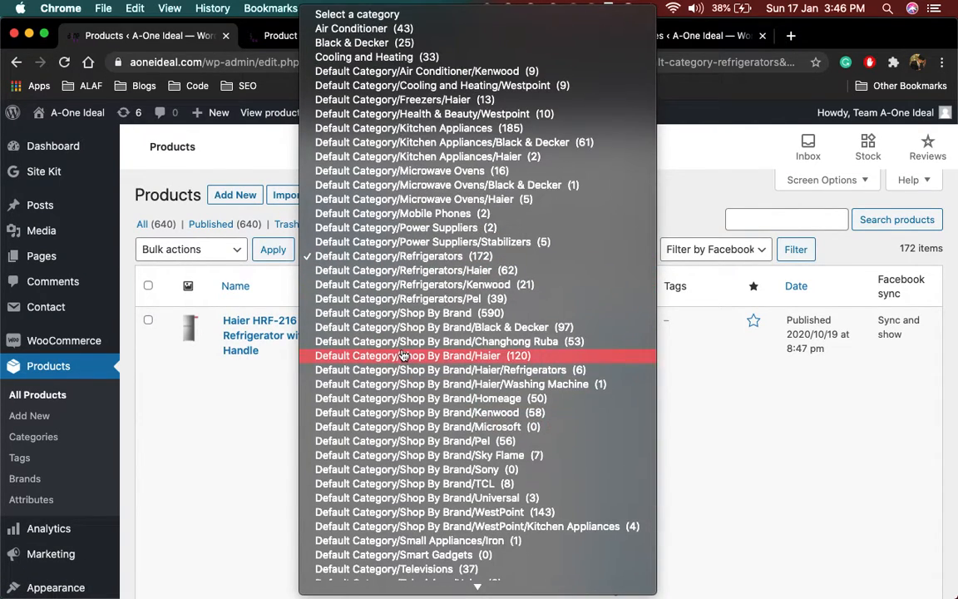
pyautogui.click(387, 43)
pyautogui.click(784, 261)
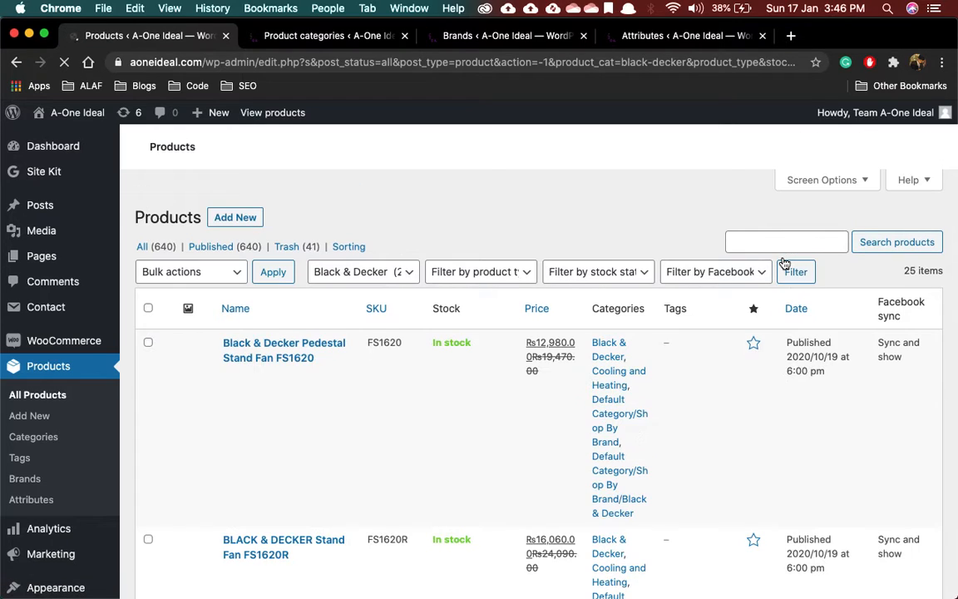
# Select all the filtered Black & Decker products and open them for bulk editing
pyautogui.scroll(-20, 606, 358)
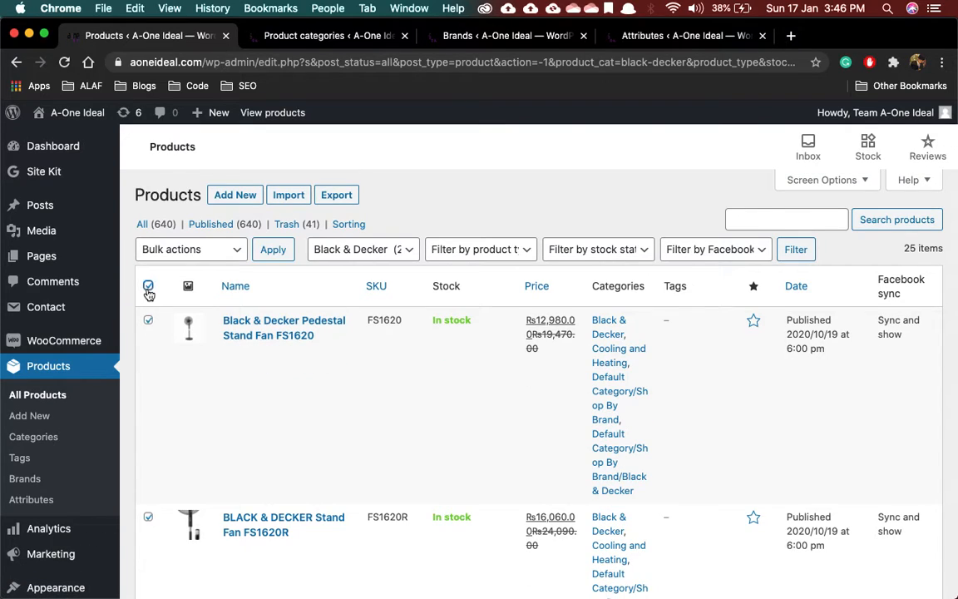
pyautogui.click(189, 249)
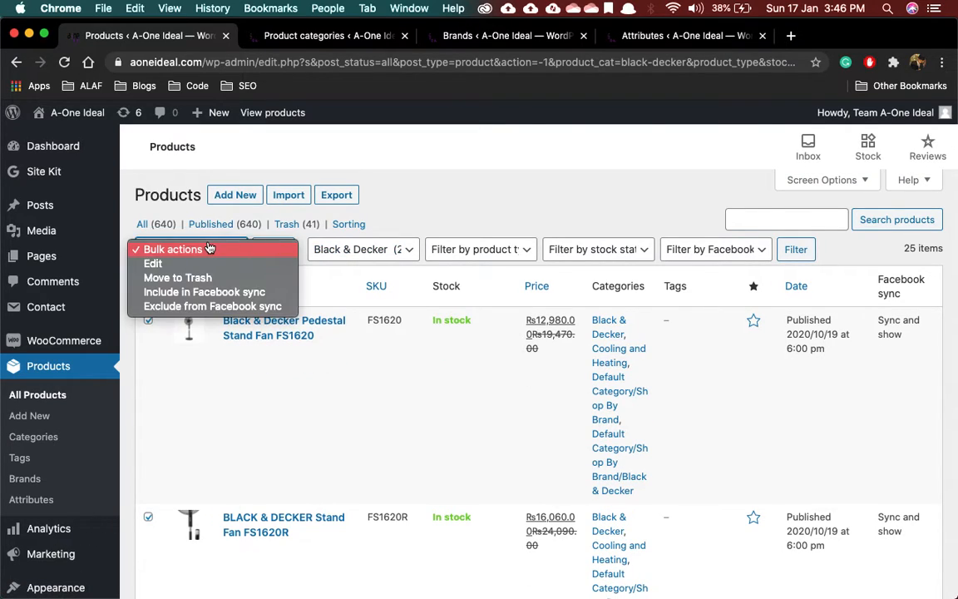
pyautogui.click(153, 264)
pyautogui.click(277, 249)
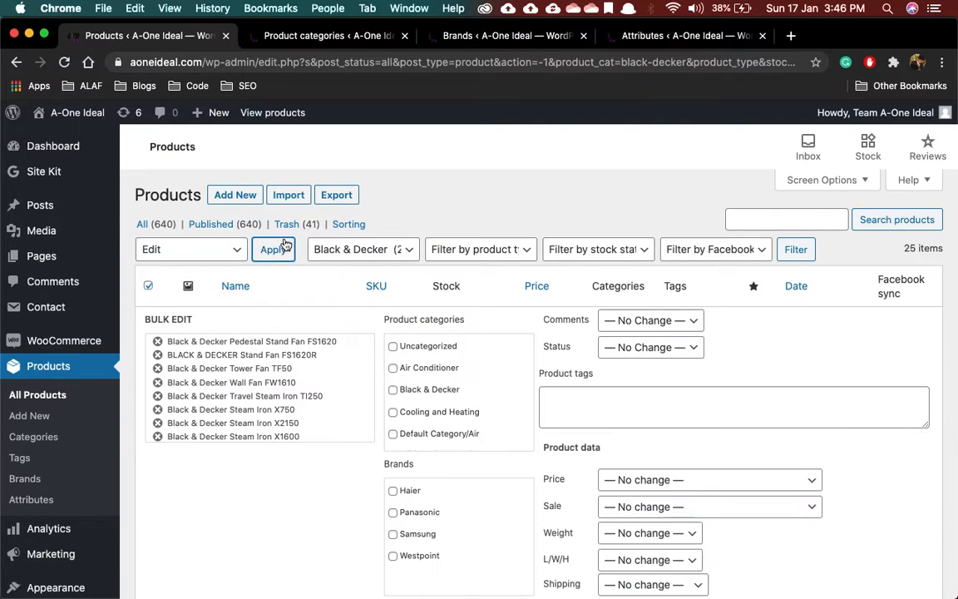
# Check which brands are offered in the bulk edit form and listed on the Brands page
pyautogui.scroll(-2, 454, 503)
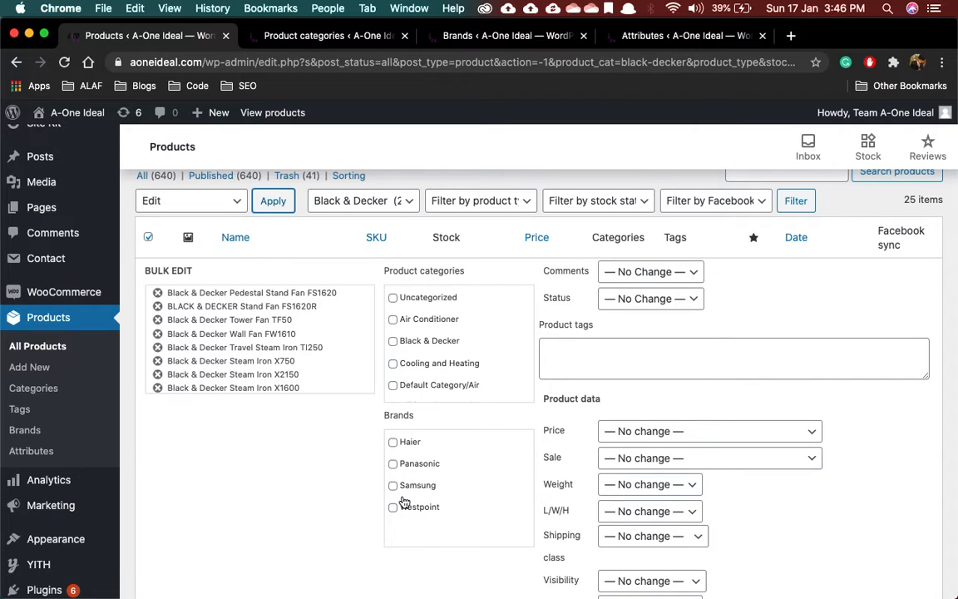
pyautogui.scroll(-2, 425, 510)
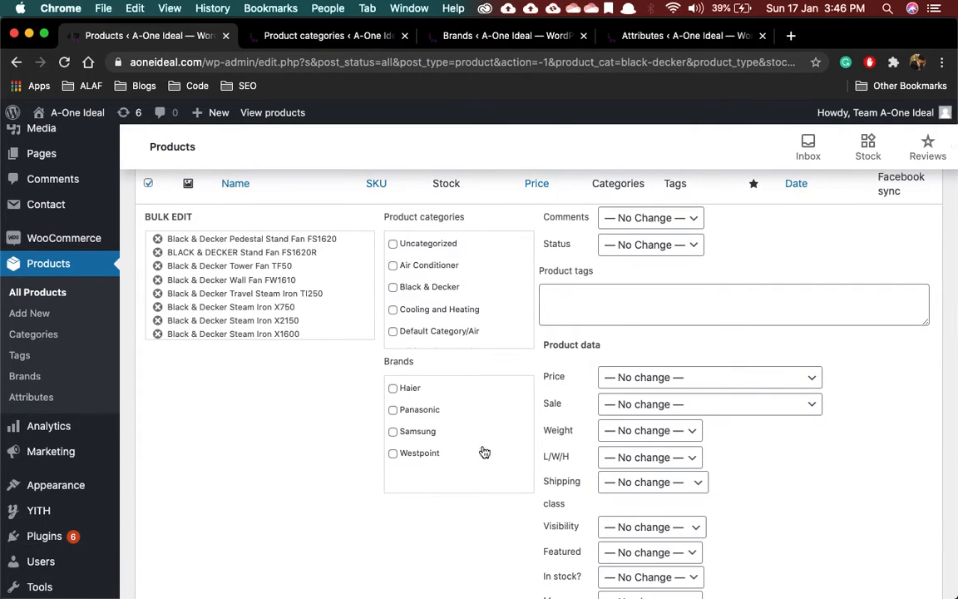
pyautogui.click(442, 38)
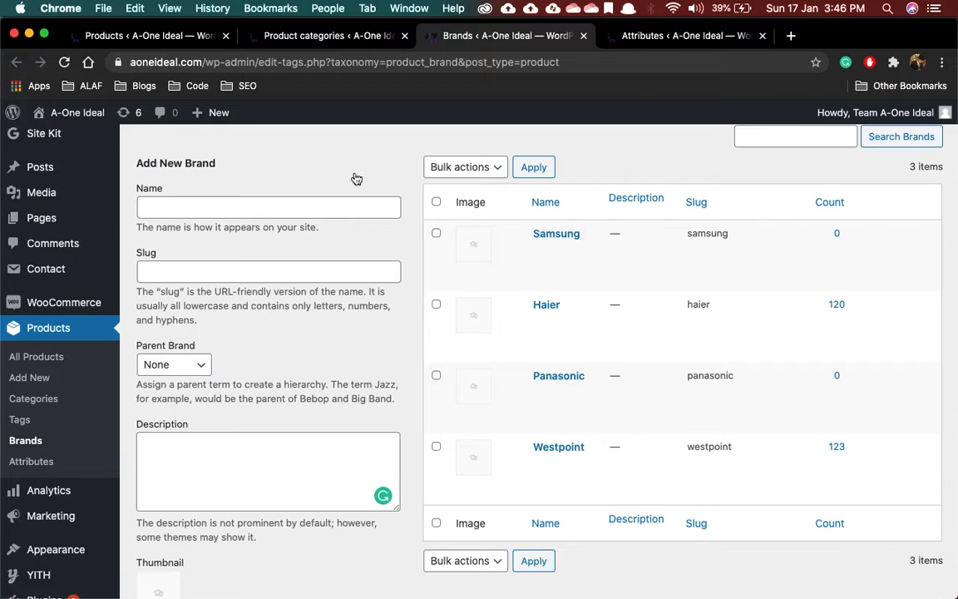
# Copy the Black & Decker category's slug, black-decker, into the slug of a new brand
pyautogui.click(301, 36)
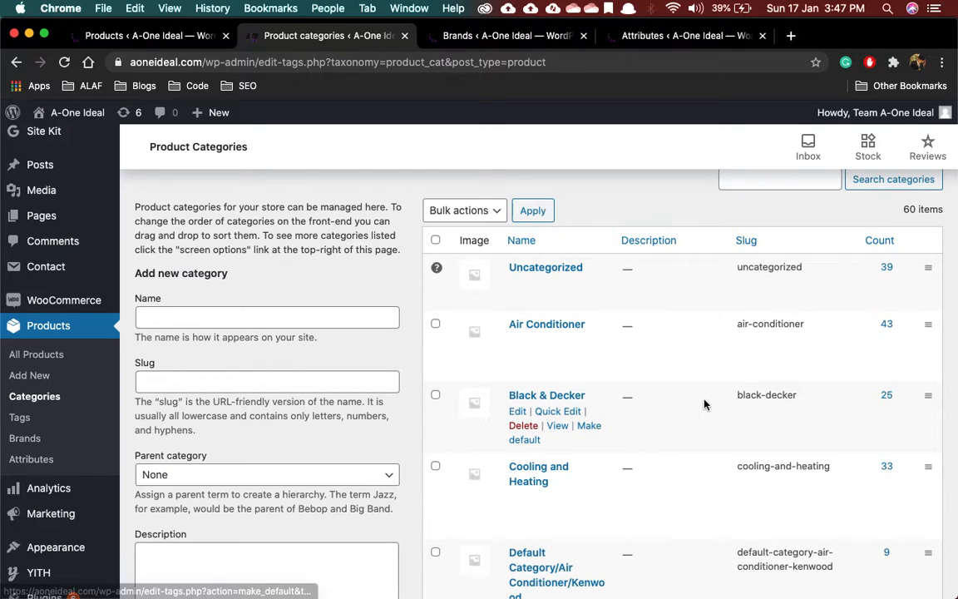
pyautogui.moveTo(797, 398); pyautogui.dragTo(737, 398)
pyautogui.press('super+c')
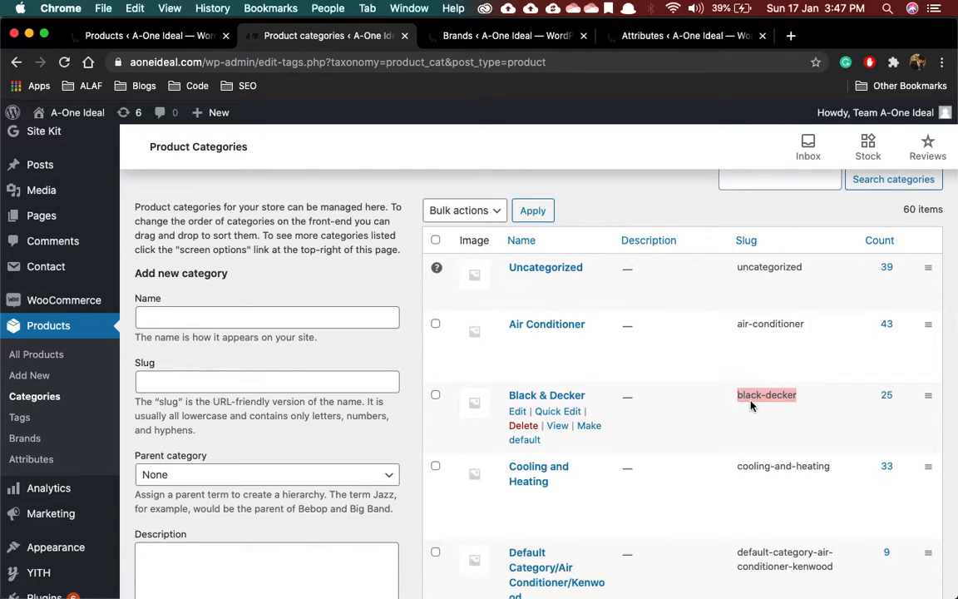
pyautogui.click(505, 34)
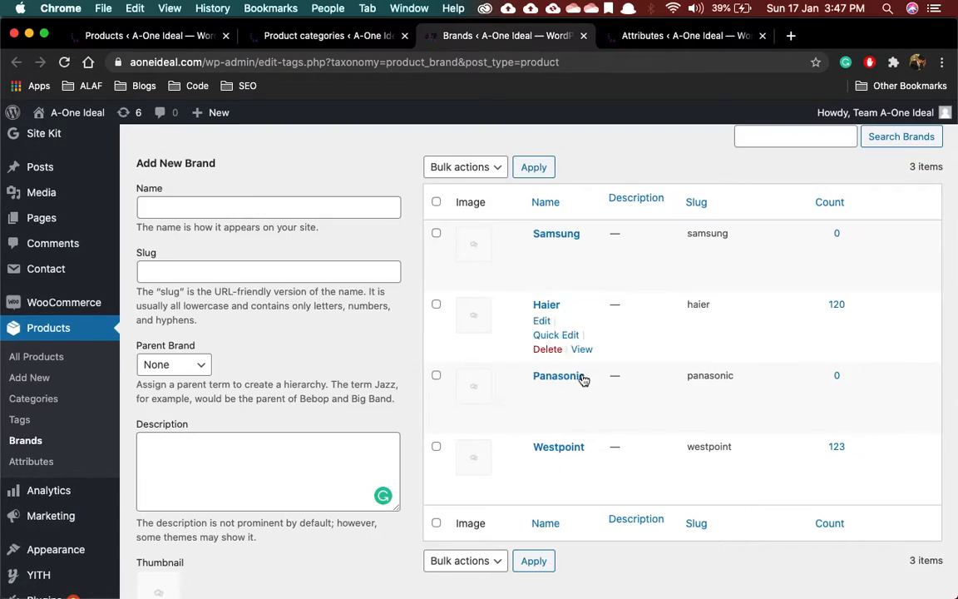
pyautogui.click(173, 272)
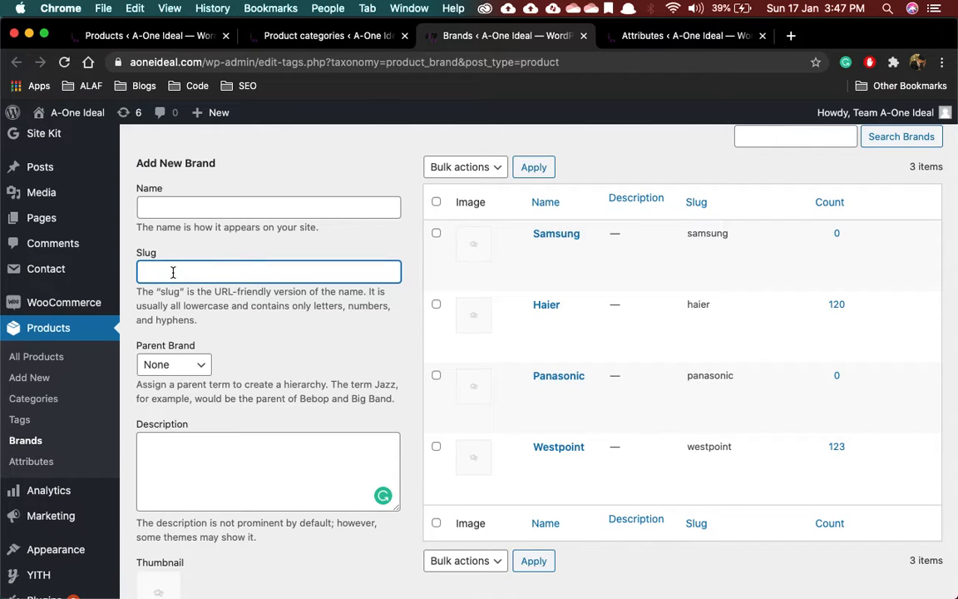
pyautogui.press('super+v')
# Copy the category name Black & Decker into the new brand's name and add the brand
pyautogui.click(320, 35)
pyautogui.moveTo(587, 392); pyautogui.dragTo(523, 394)
pyautogui.press('super+c')
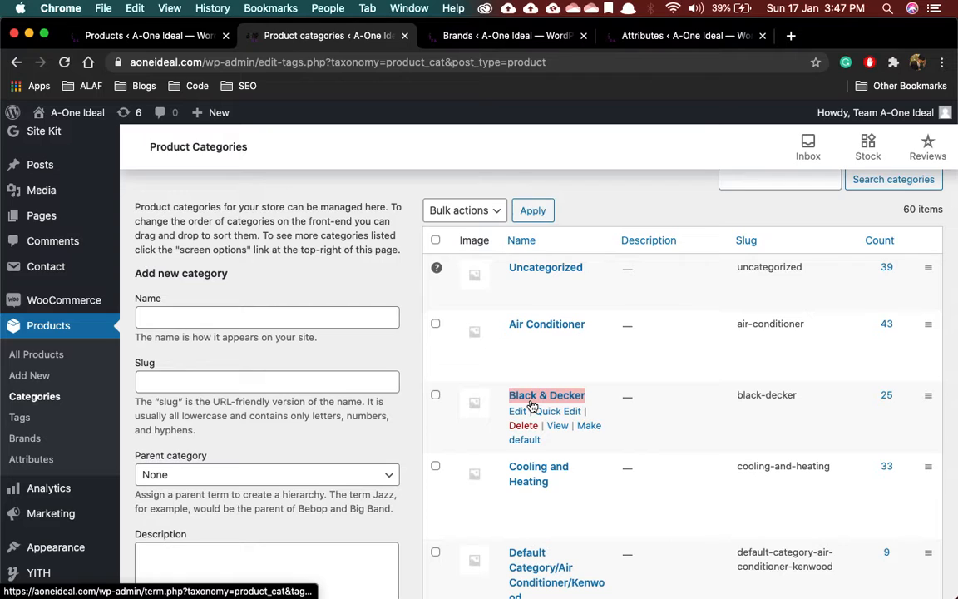
pyautogui.click(490, 33)
pyautogui.click(183, 205)
pyautogui.press('super+v')
pyautogui.scroll(-5, 306, 360)
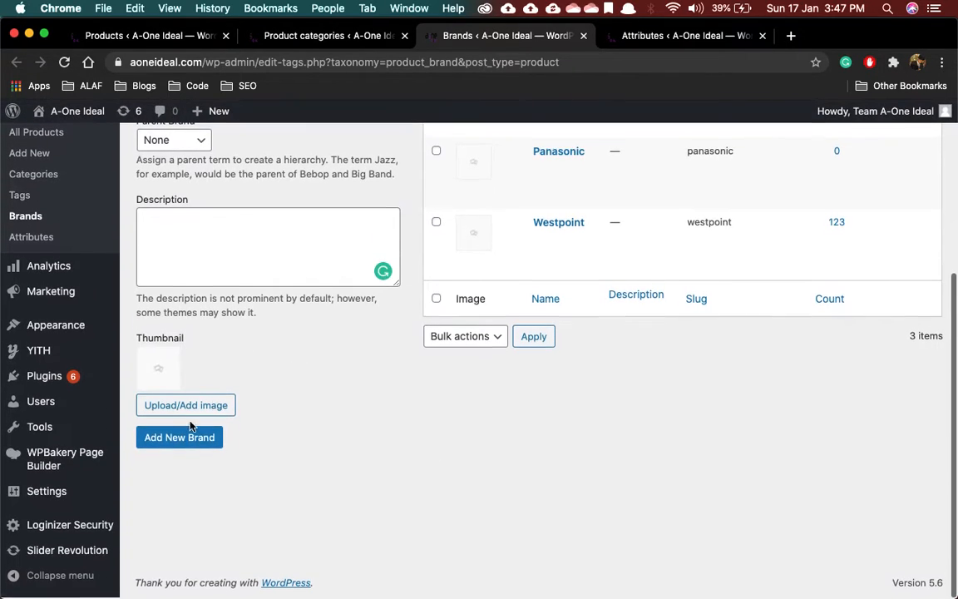
pyautogui.click(178, 437)
pyautogui.scroll(5, 400, 300)
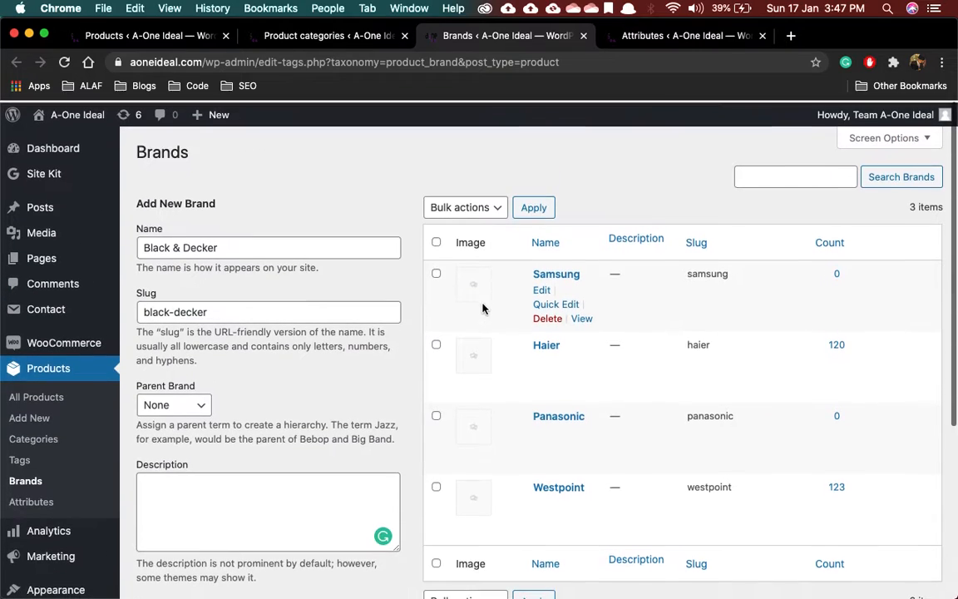
# Refresh the filtered product list, select all Black & Decker products and open them for bulk editing again
pyautogui.click(148, 35)
pyautogui.scroll(3, 421, 208)
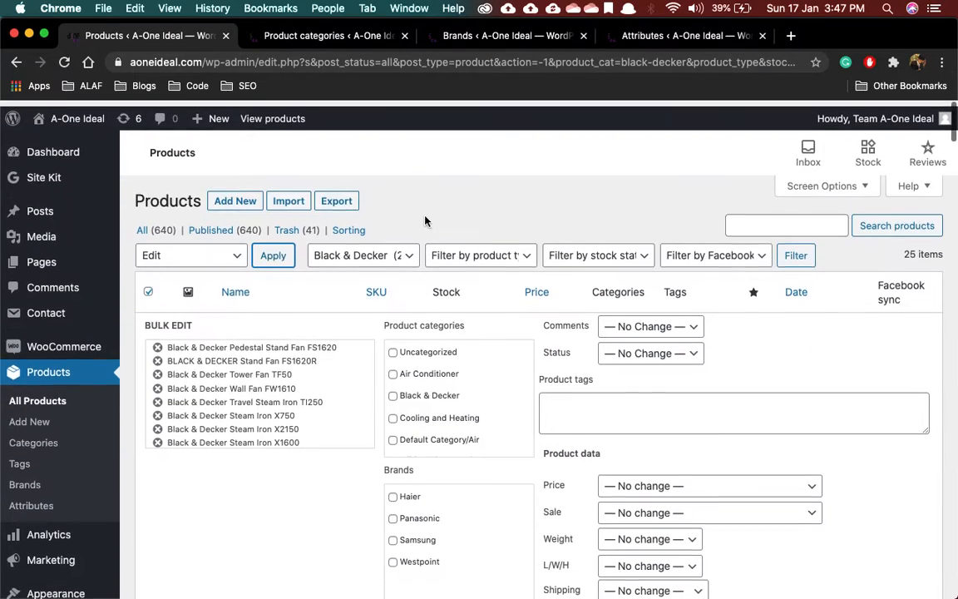
pyautogui.click(800, 255)
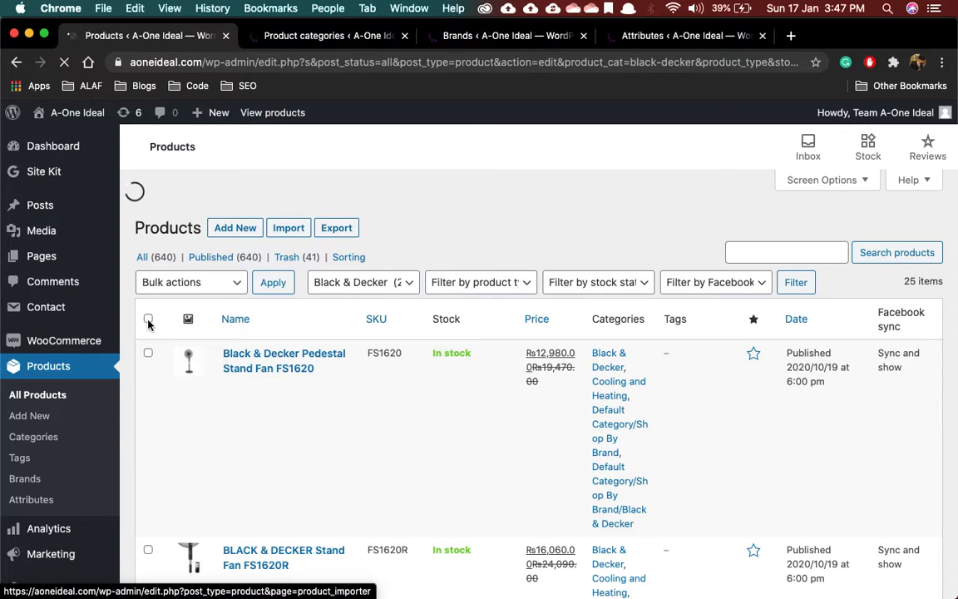
pyautogui.click(148, 285)
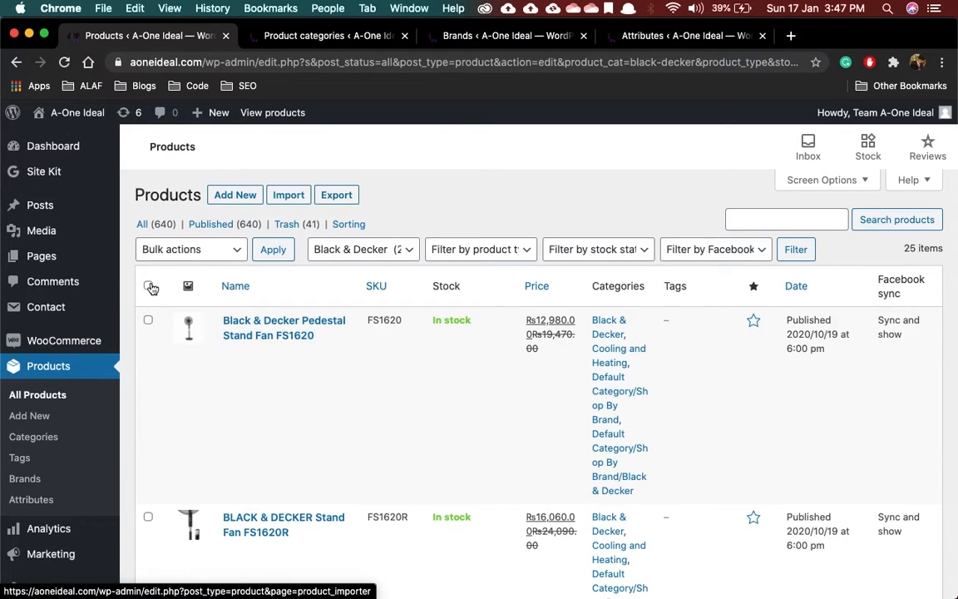
pyautogui.click(175, 243)
pyautogui.click(170, 238)
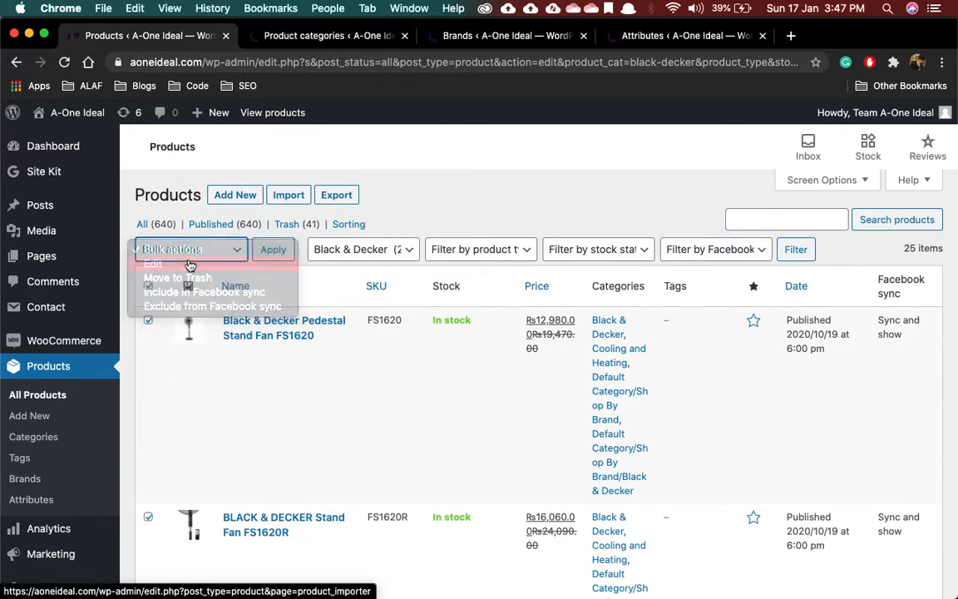
pyautogui.click(286, 256)
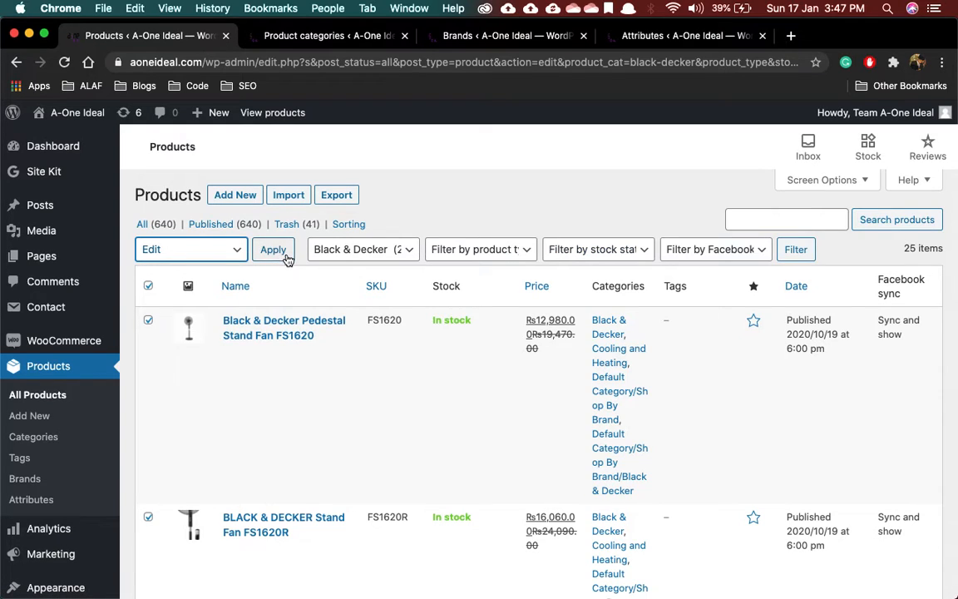
# Assign the Black & Decker brand to the selected products, update them and reload the Brands page to check the brand's count
pyautogui.scroll(-2, 437, 443)
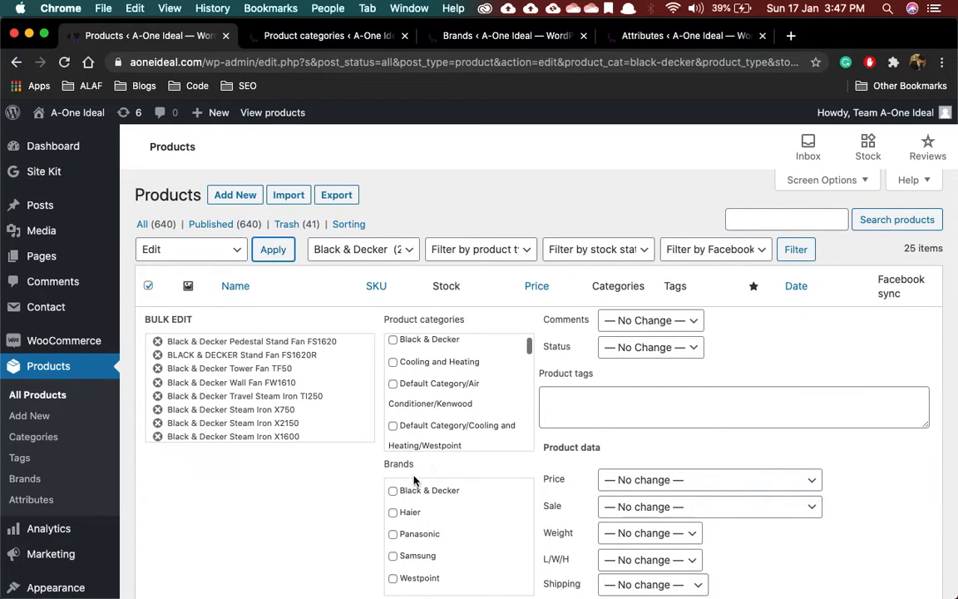
pyautogui.click(393, 492)
pyautogui.scroll(-3, 458, 329)
pyautogui.scroll(5, 458, 329)
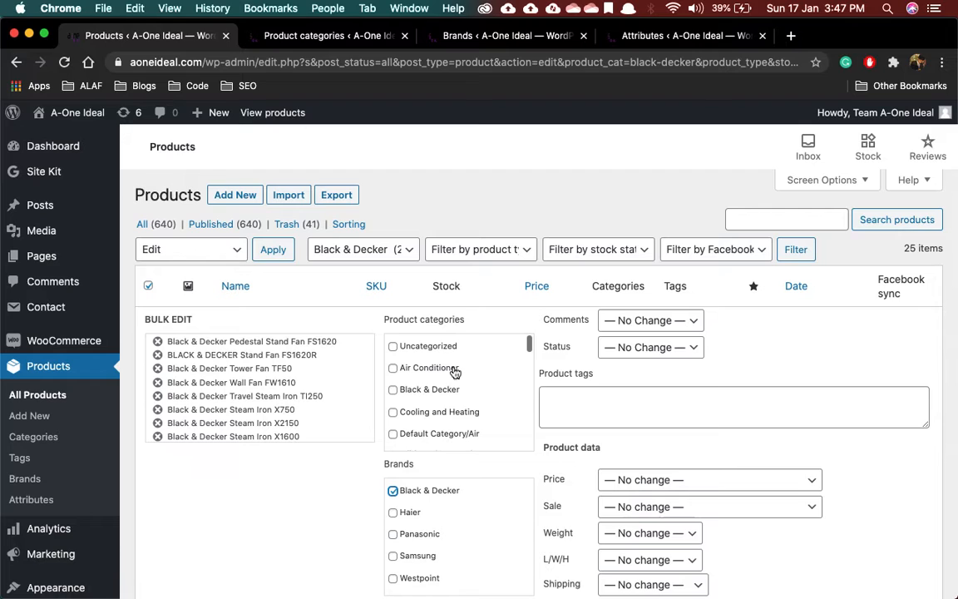
pyautogui.scroll(-15, 645, 408)
pyautogui.scroll(7, 770, 428)
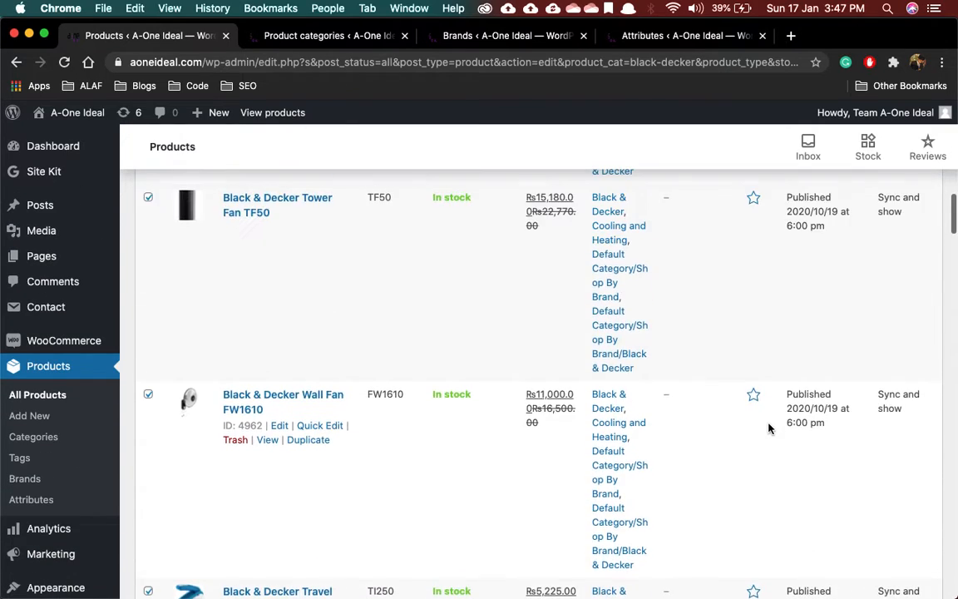
pyautogui.scroll(5, 829, 393)
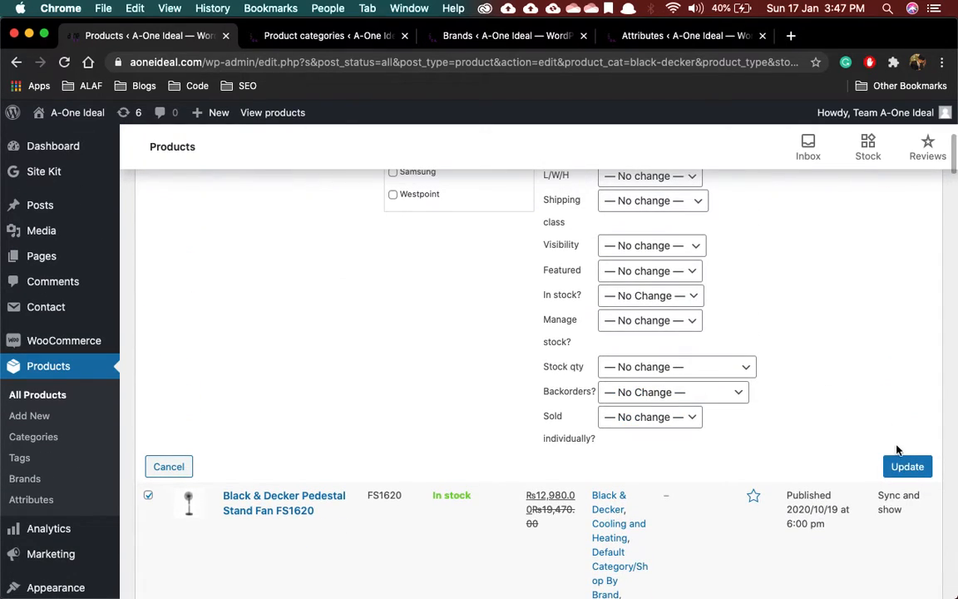
pyautogui.click(906, 468)
pyautogui.scroll(9, 584, 325)
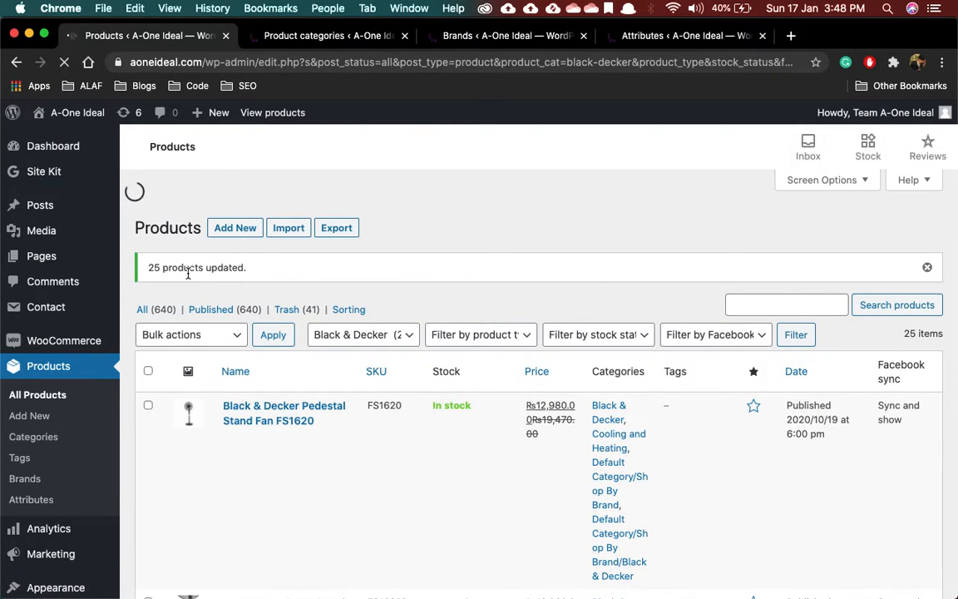
pyautogui.click(491, 36)
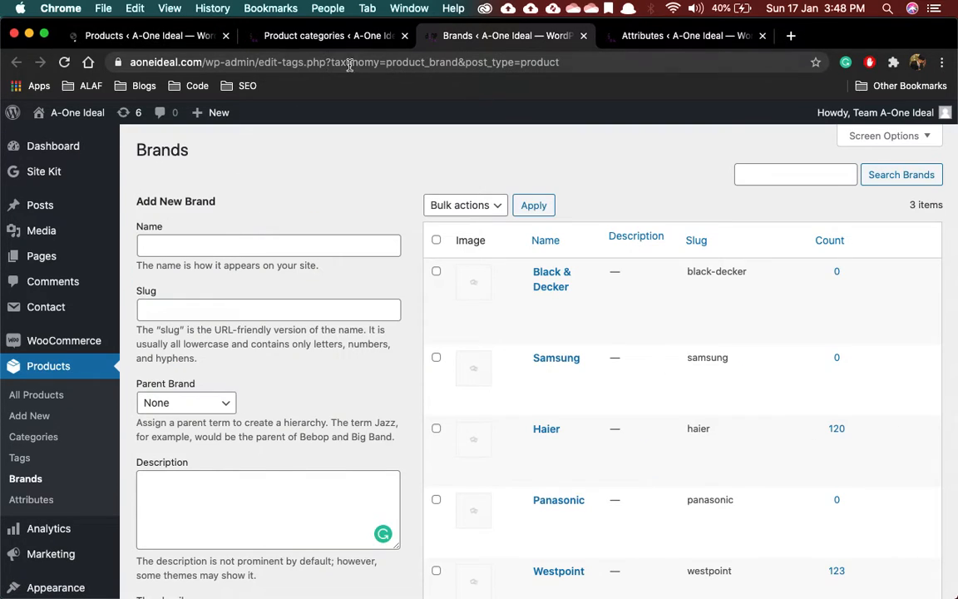
pyautogui.click(65, 62)
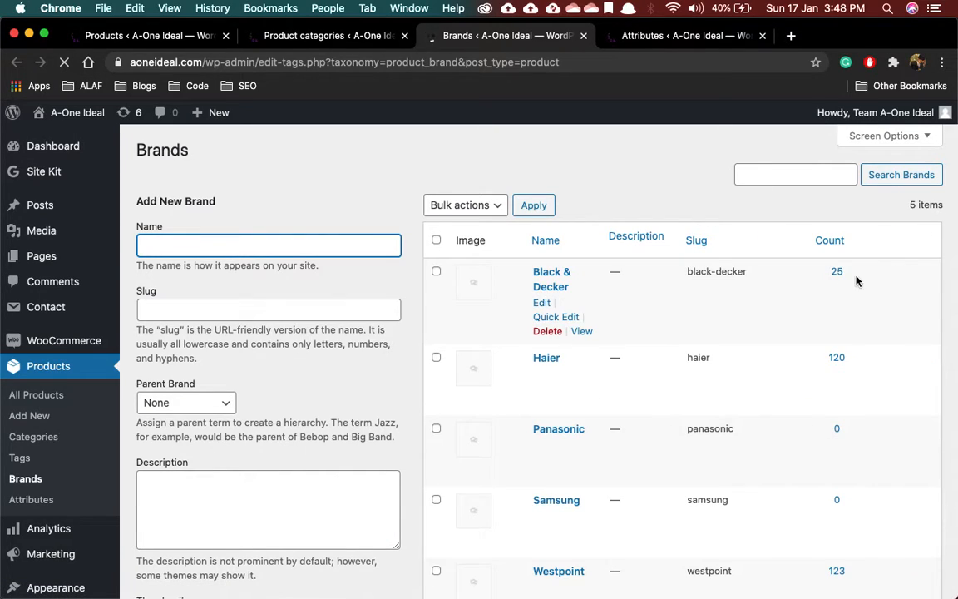
# Delete the Black & Decker entry from the product categories
pyautogui.click(301, 36)
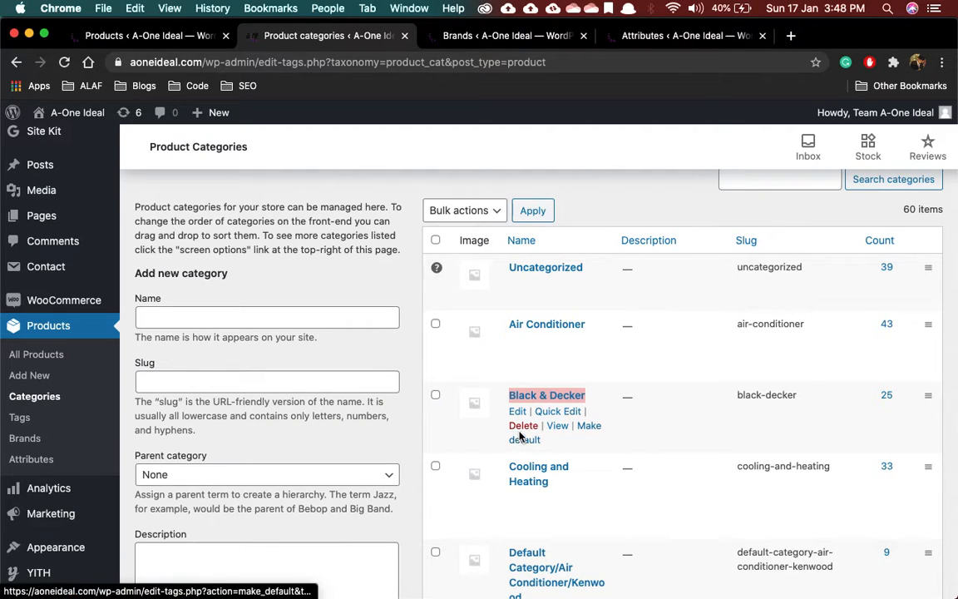
pyautogui.click(523, 429)
pyautogui.click(606, 195)
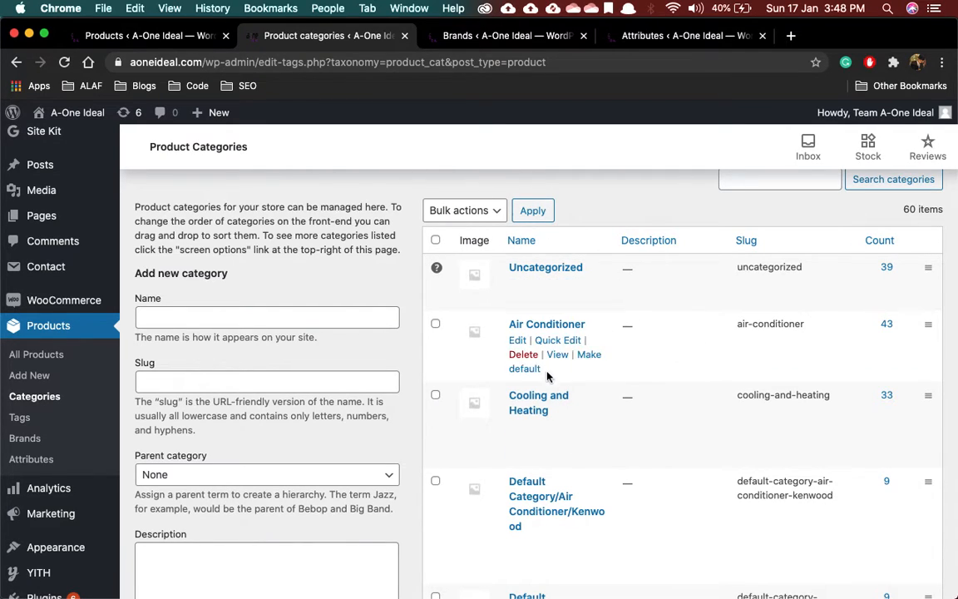
# Examine the product categories list for remaining entries that combine a Default Category prefix with a brand name
pyautogui.scroll(-15, 550, 374)
pyautogui.scroll(-10, 548, 376)
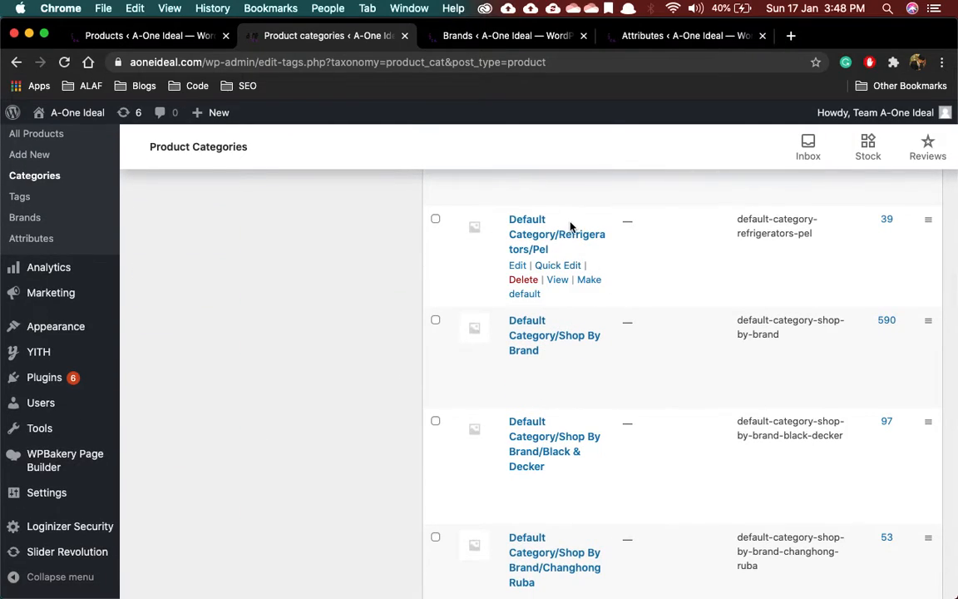
pyautogui.scroll(20, 573, 223)
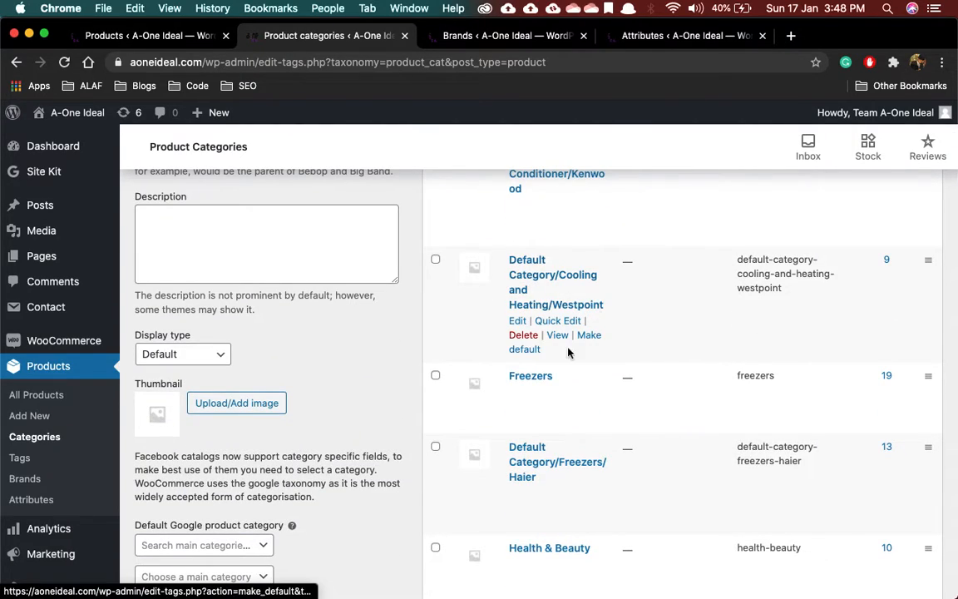
pyautogui.scroll(5, 614, 273)
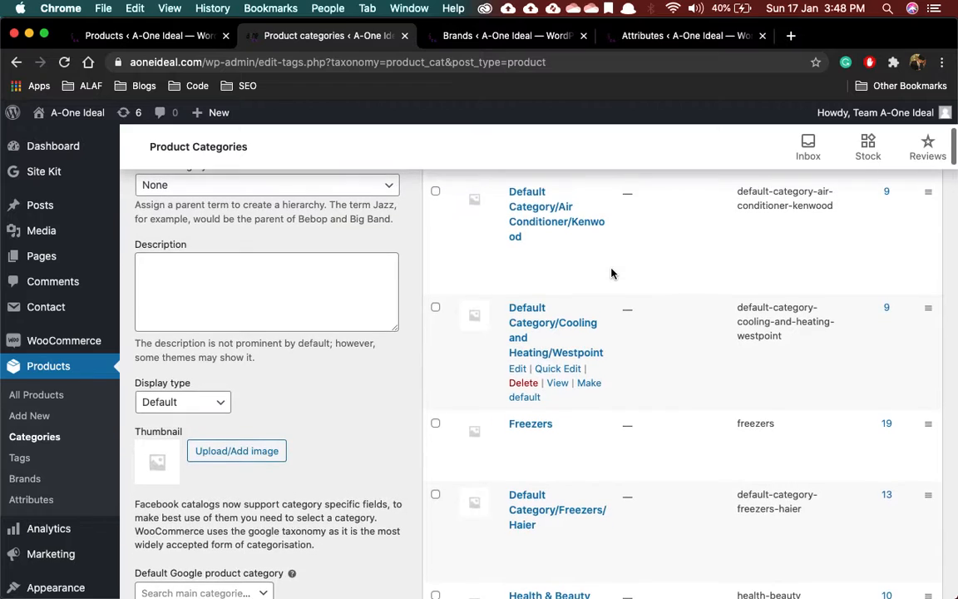
pyautogui.scroll(2, 581, 264)
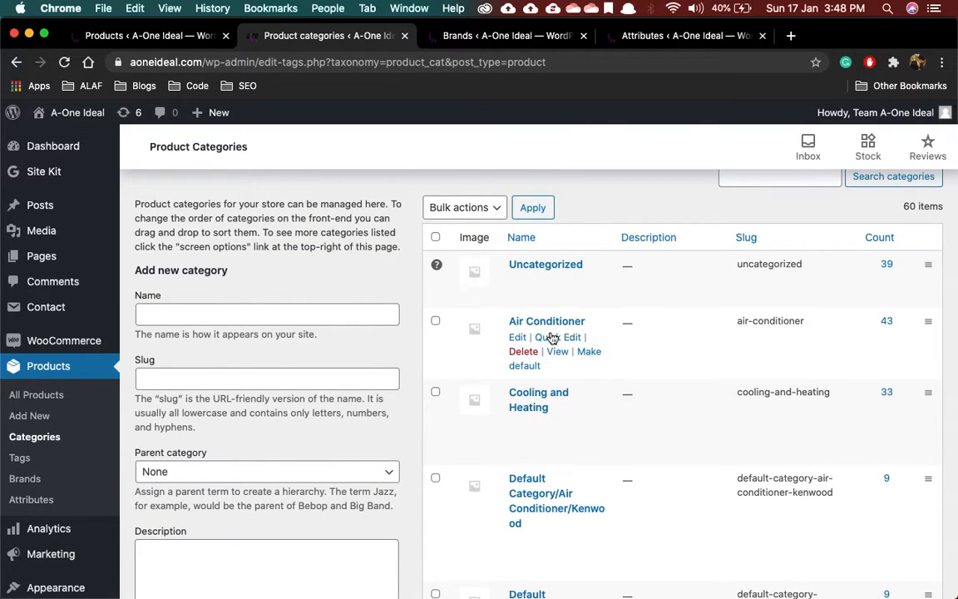
pyautogui.scroll(-10, 576, 381)
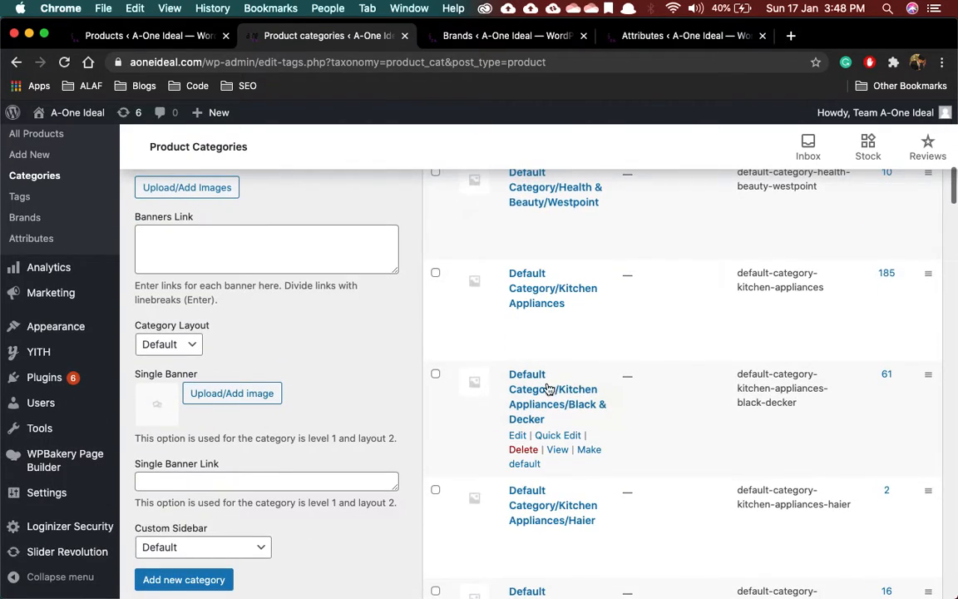
pyautogui.scroll(-5, 579, 408)
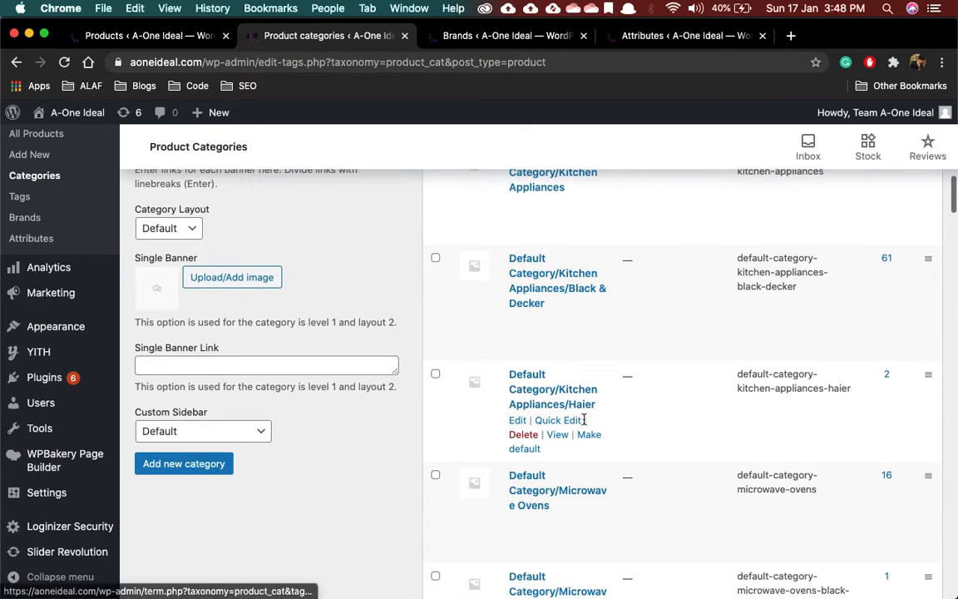
pyautogui.scroll(-1, 581, 425)
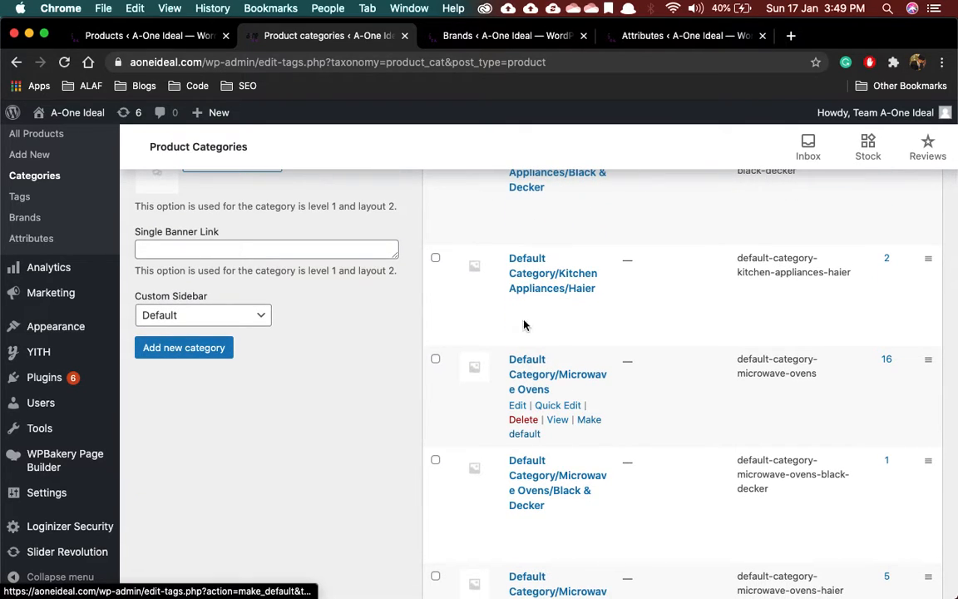
pyautogui.scroll(20, 530, 317)
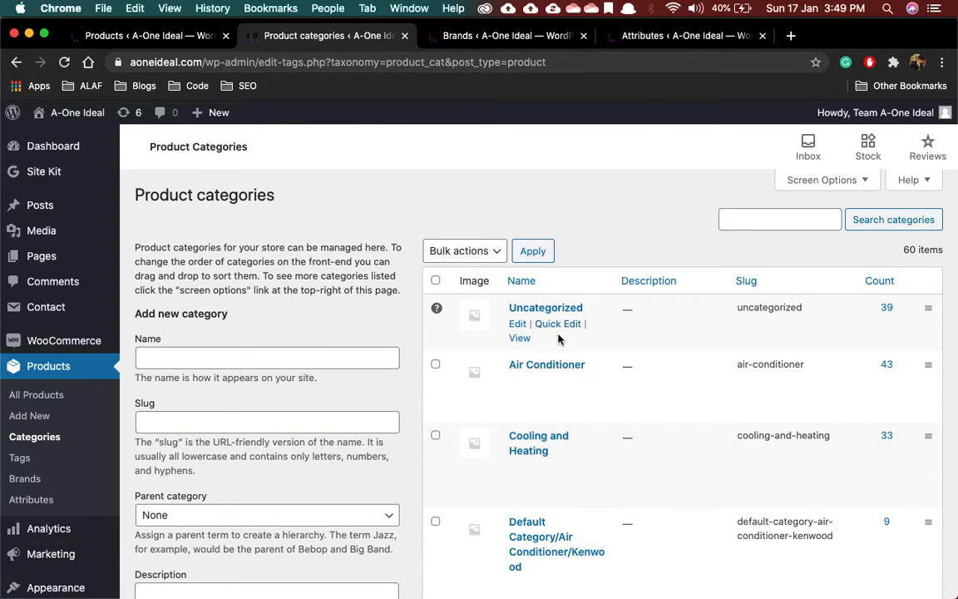
pyautogui.scroll(-3, 512, 314)
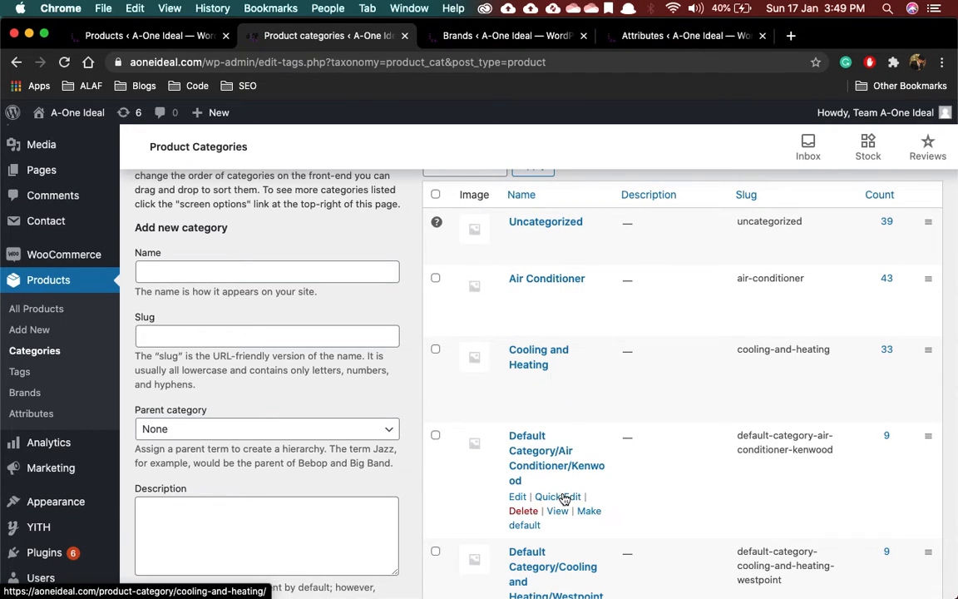
# Add a new brand named Kenwood with the slug kenwood
pyautogui.click(486, 43)
pyautogui.scroll(-5, 571, 303)
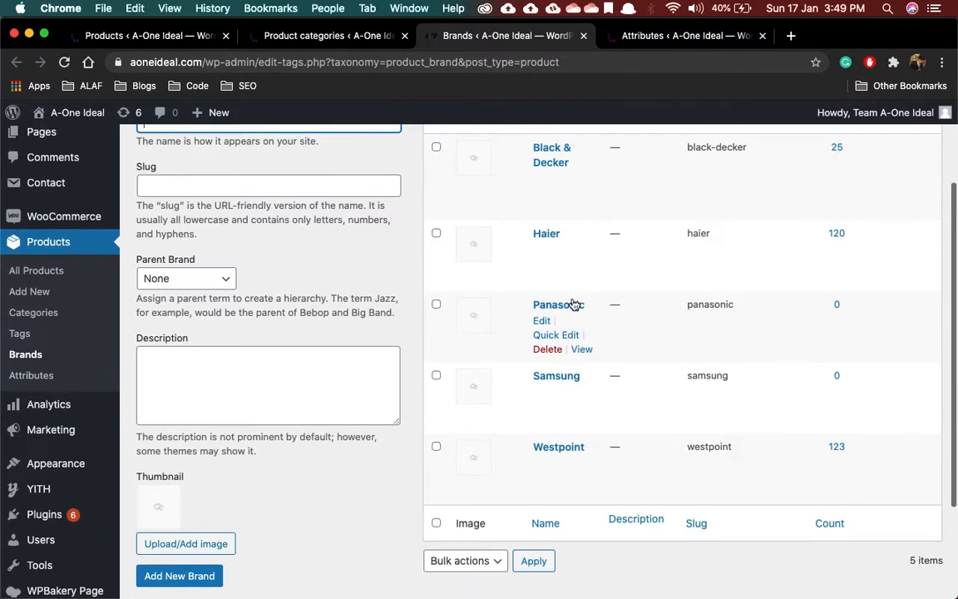
pyautogui.scroll(5, 573, 370)
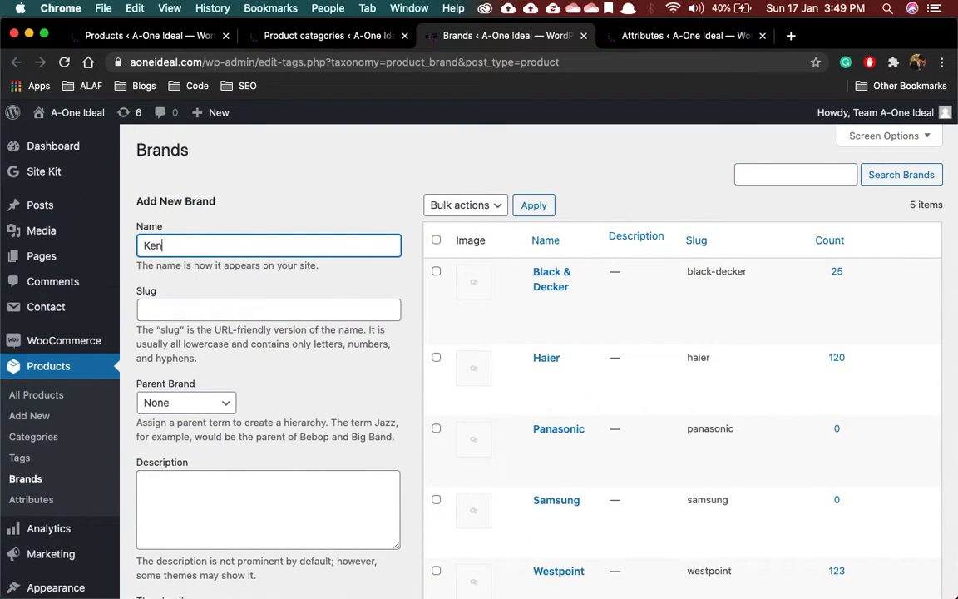
pyautogui.click(179, 317)
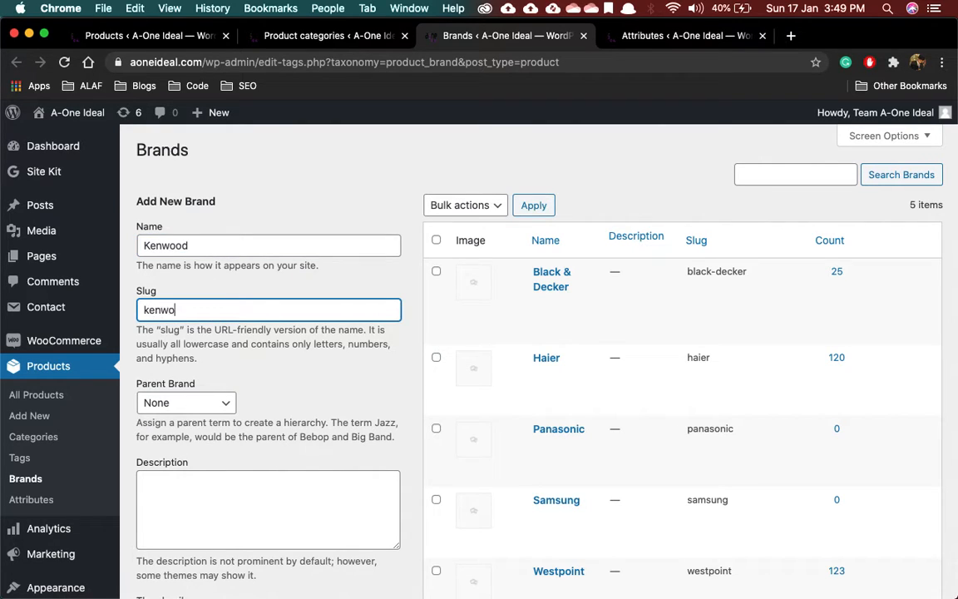
pyautogui.scroll(-5, 199, 382)
pyautogui.click(179, 438)
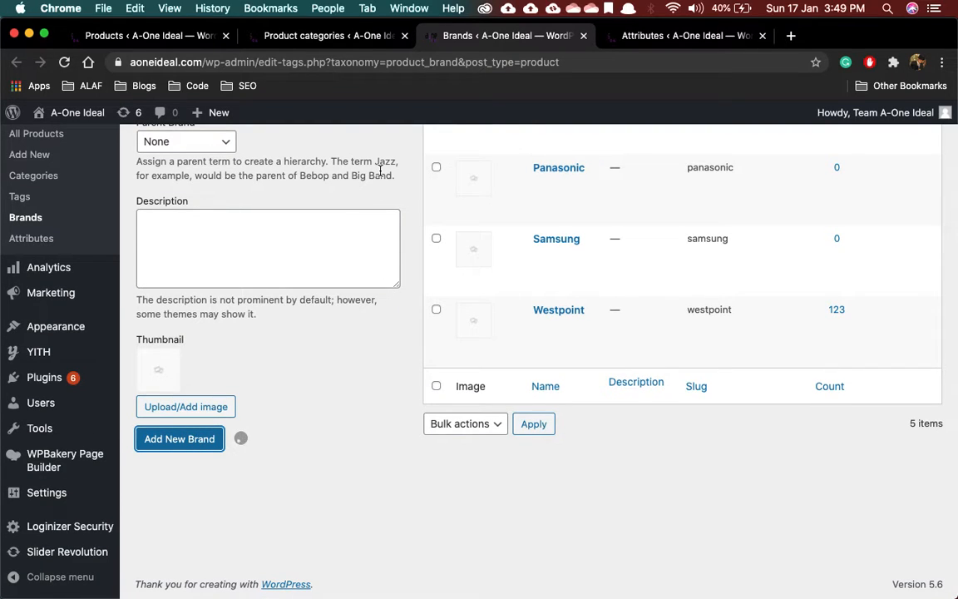
pyautogui.scroll(5, 438, 277)
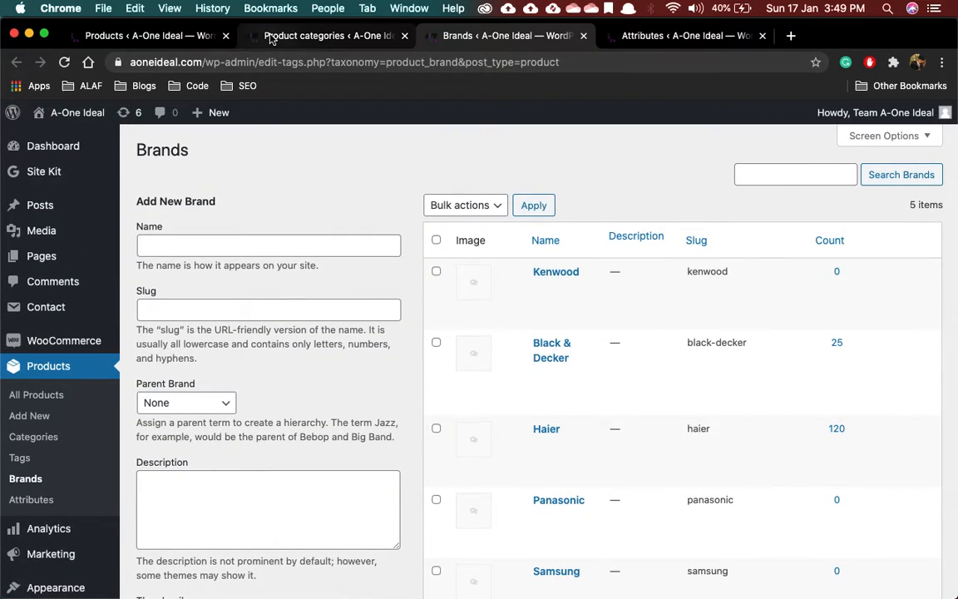
# Filter the products list by the category Default Category/Air Conditioner/Kenwood
pyautogui.click(271, 37)
pyautogui.click(140, 38)
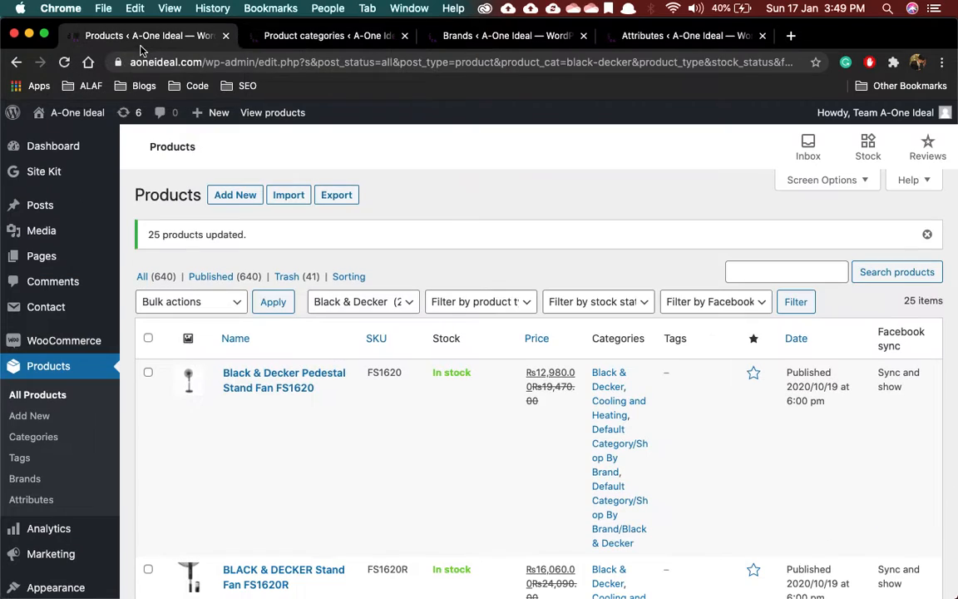
pyautogui.click(374, 304)
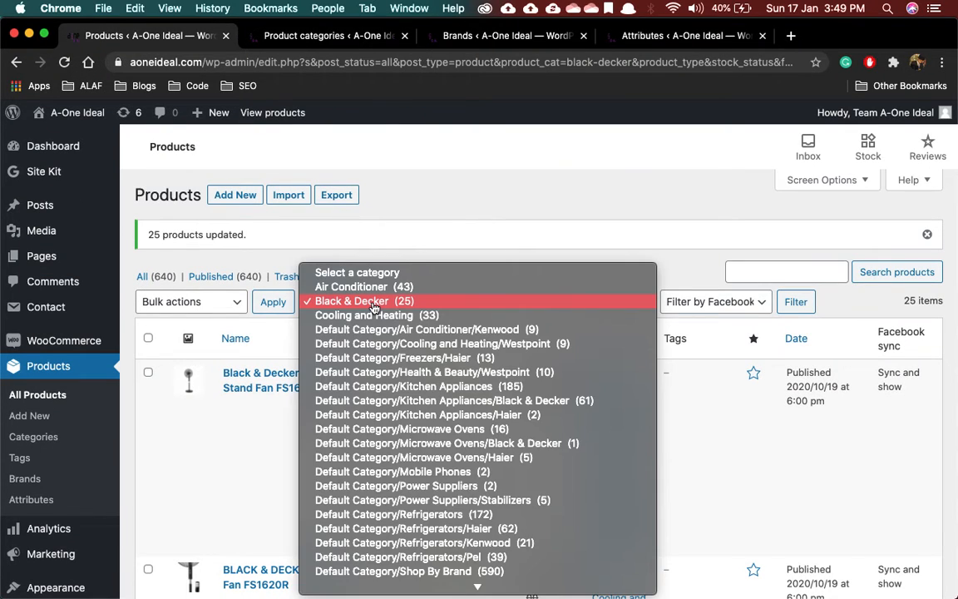
pyautogui.click(426, 331)
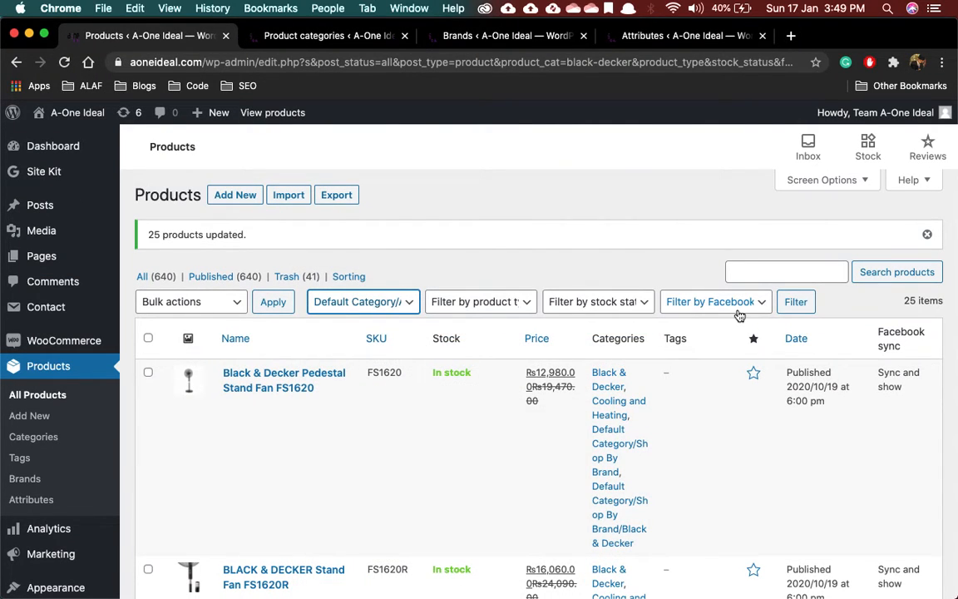
pyautogui.click(795, 304)
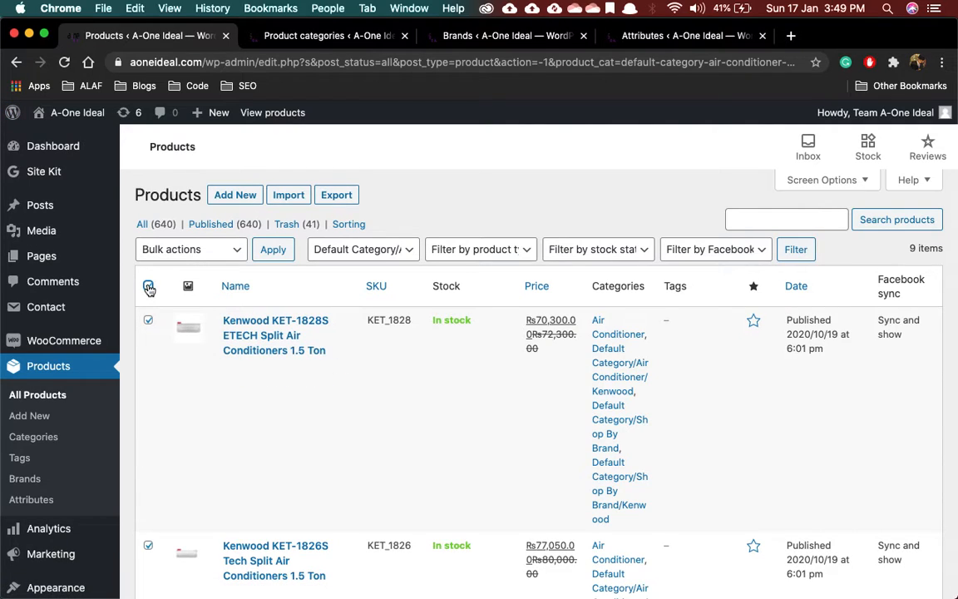
# Open all the filtered Kenwood air conditioners for bulk editing and check the category chosen in the filter
pyautogui.click(188, 247)
pyautogui.click(199, 265)
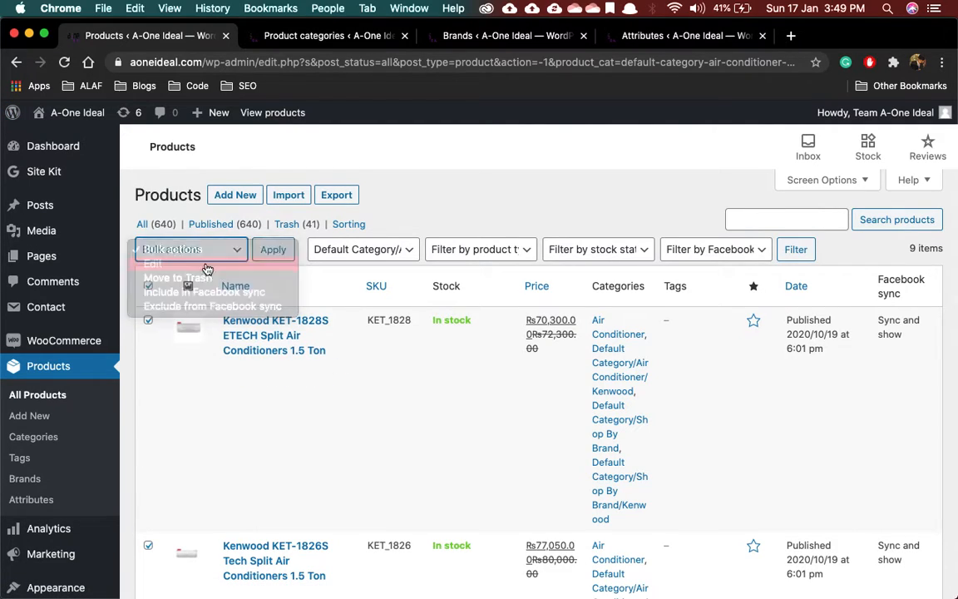
pyautogui.click(271, 253)
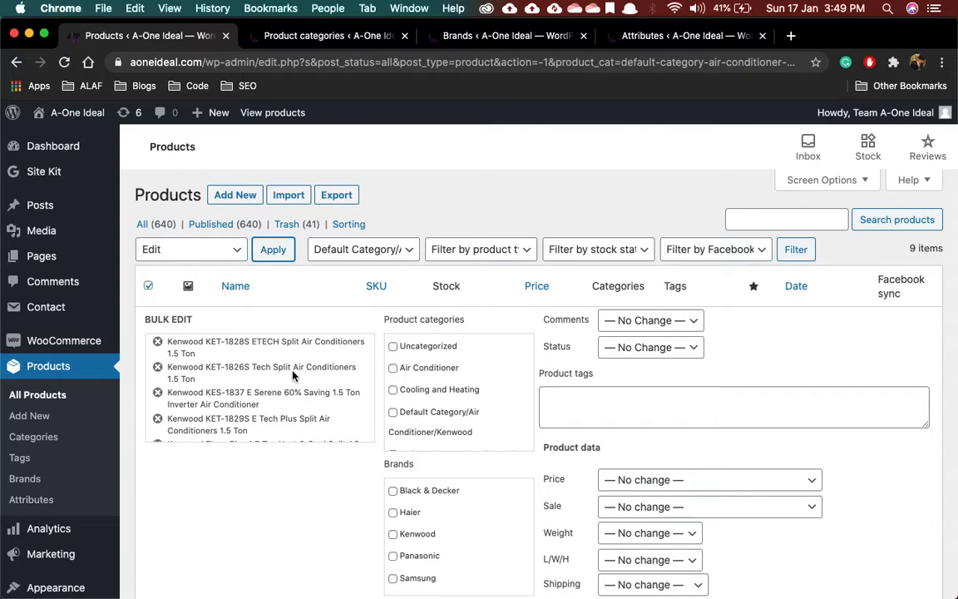
pyautogui.click(398, 256)
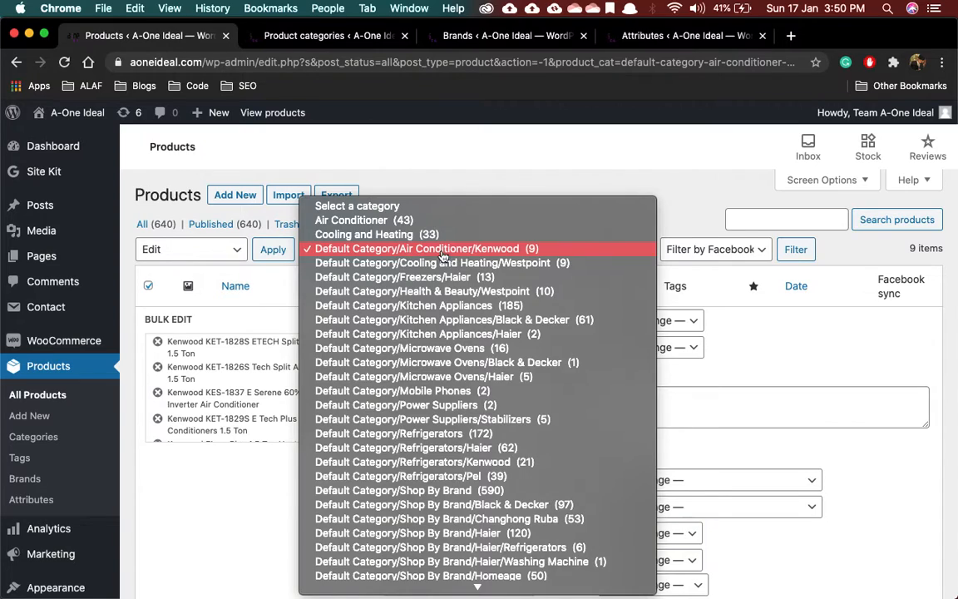
# Bulk assign the Air Conditioner category and the Kenwood brand to the selected Kenwood air conditioners and update them
pyautogui.click(491, 156)
pyautogui.click(393, 369)
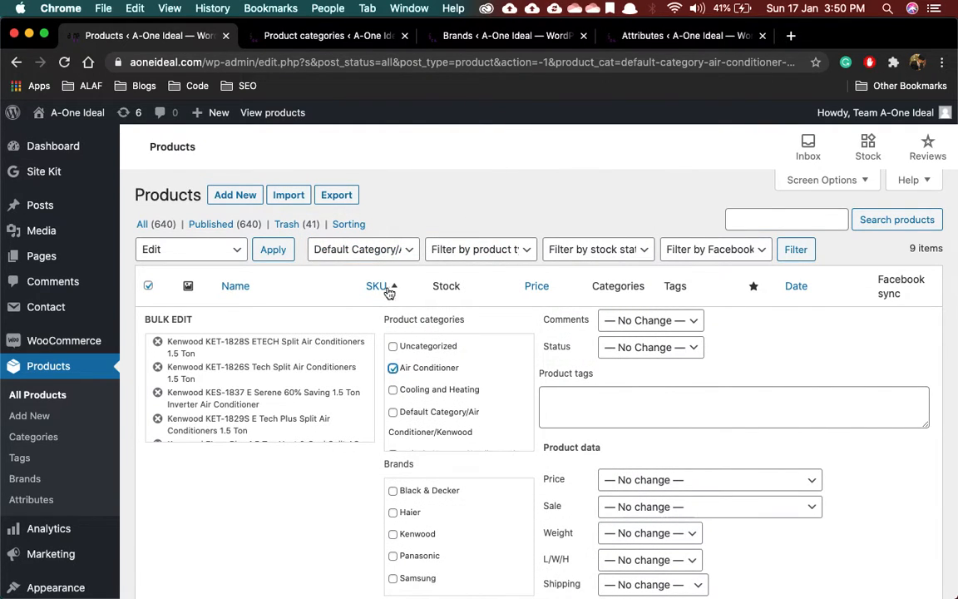
pyautogui.click(394, 251)
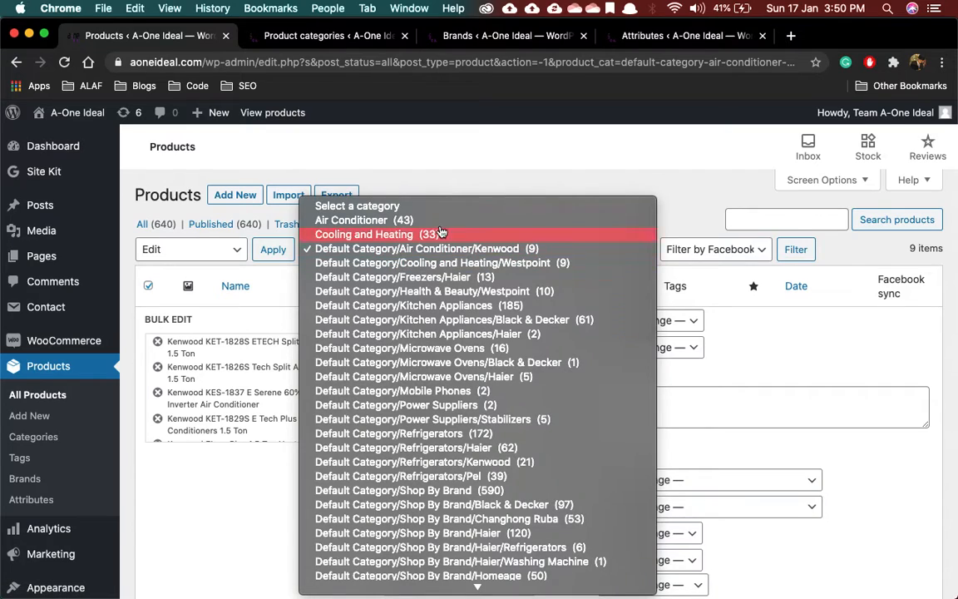
pyautogui.click(443, 166)
pyautogui.scroll(-3, 408, 416)
pyautogui.click(399, 407)
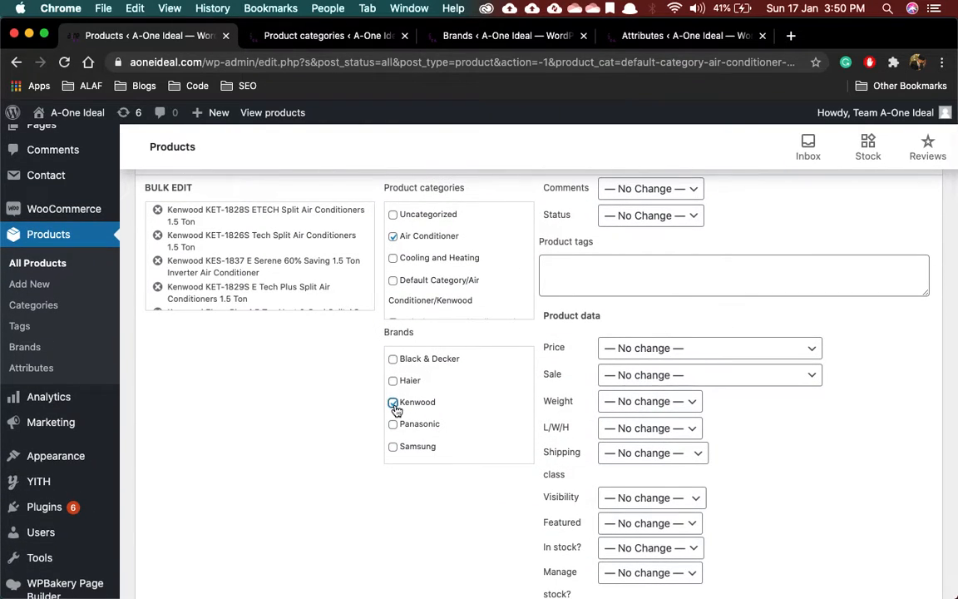
pyautogui.scroll(-3, 851, 368)
pyautogui.click(913, 526)
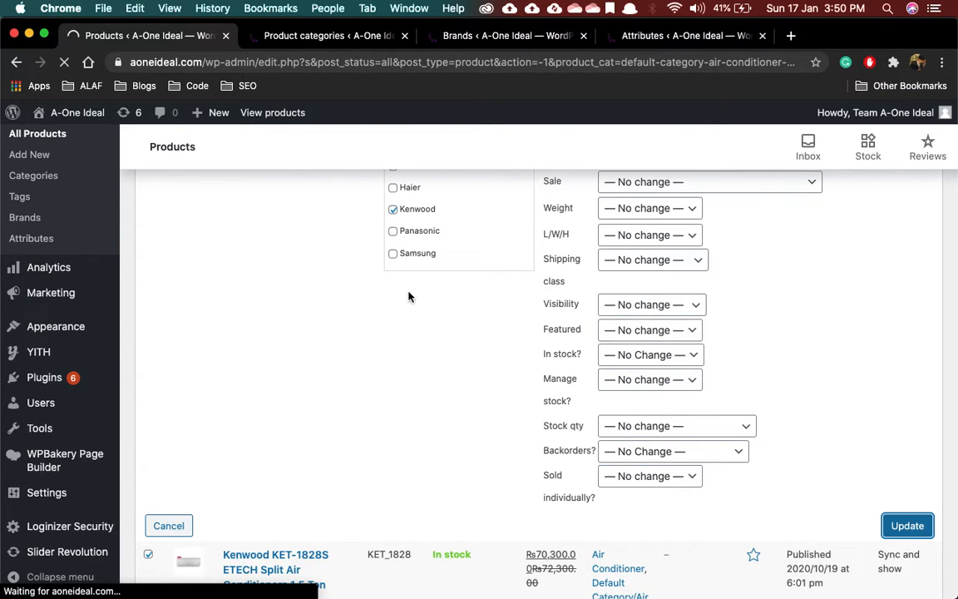
pyautogui.scroll(5, 408, 297)
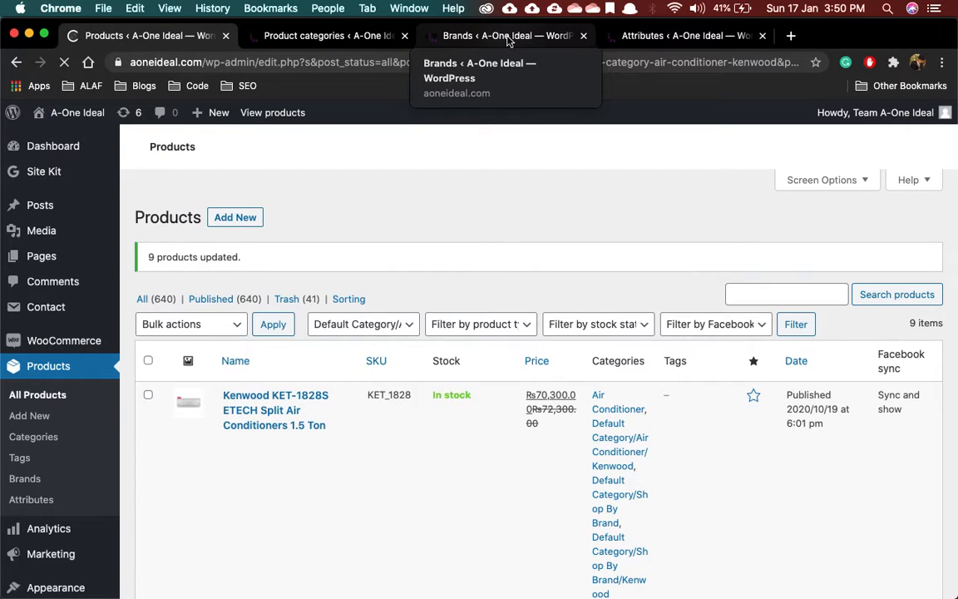
# Reload the brands list to check Kenwood's product count, and permanently delete the category Default Category/Air Conditioner/Kenwood
pyautogui.click(509, 37)
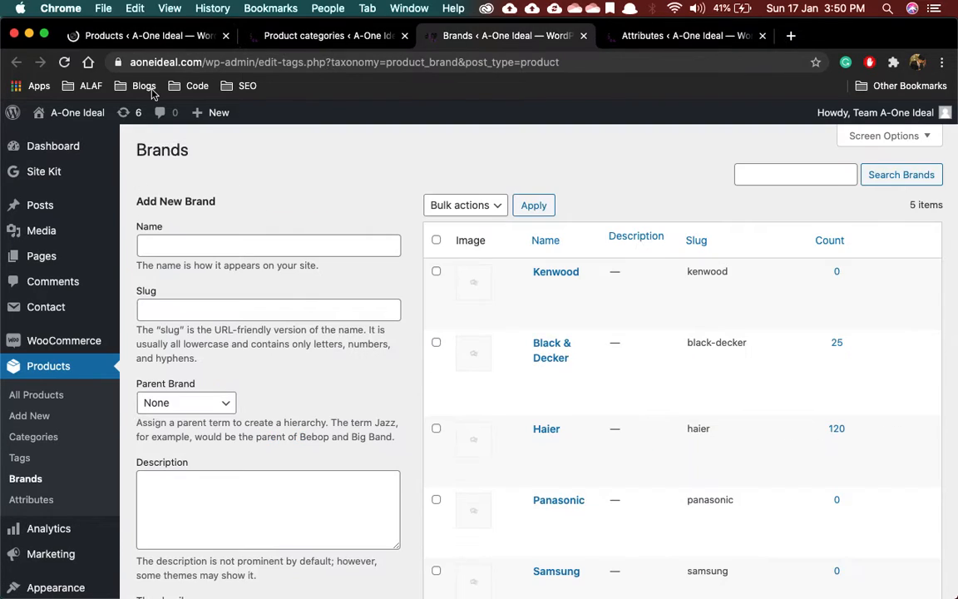
pyautogui.click(67, 66)
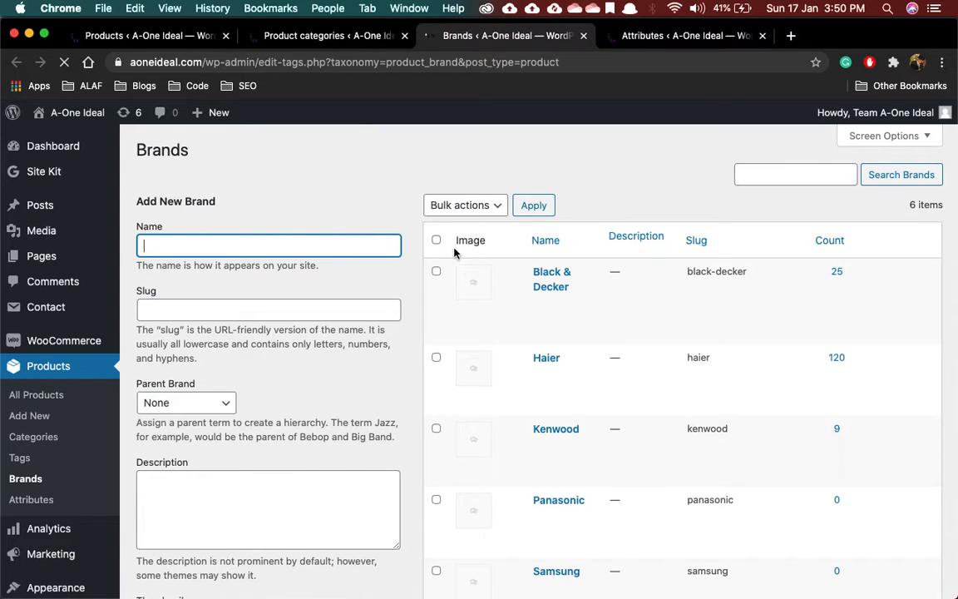
pyautogui.click(279, 36)
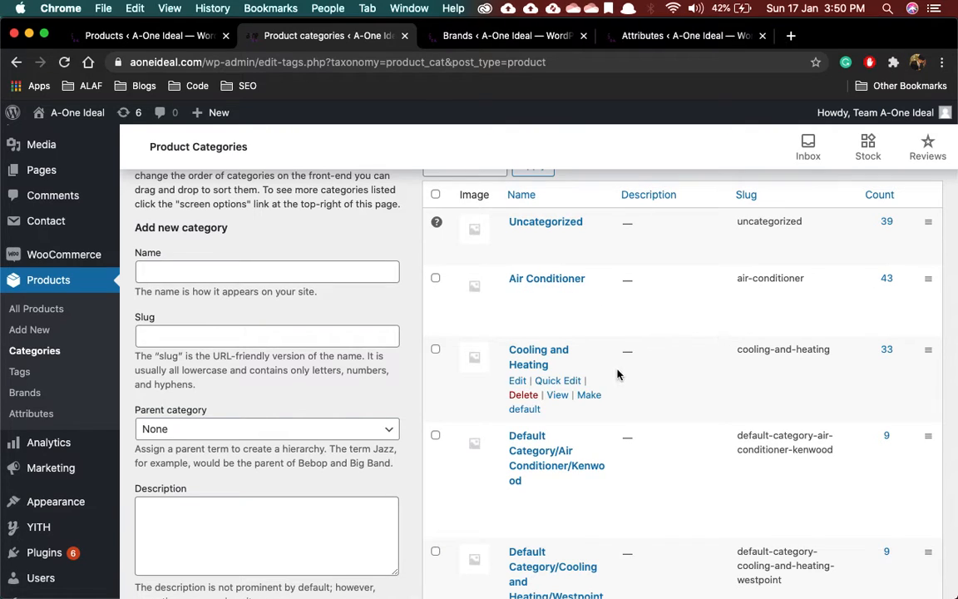
pyautogui.scroll(-1, 610, 381)
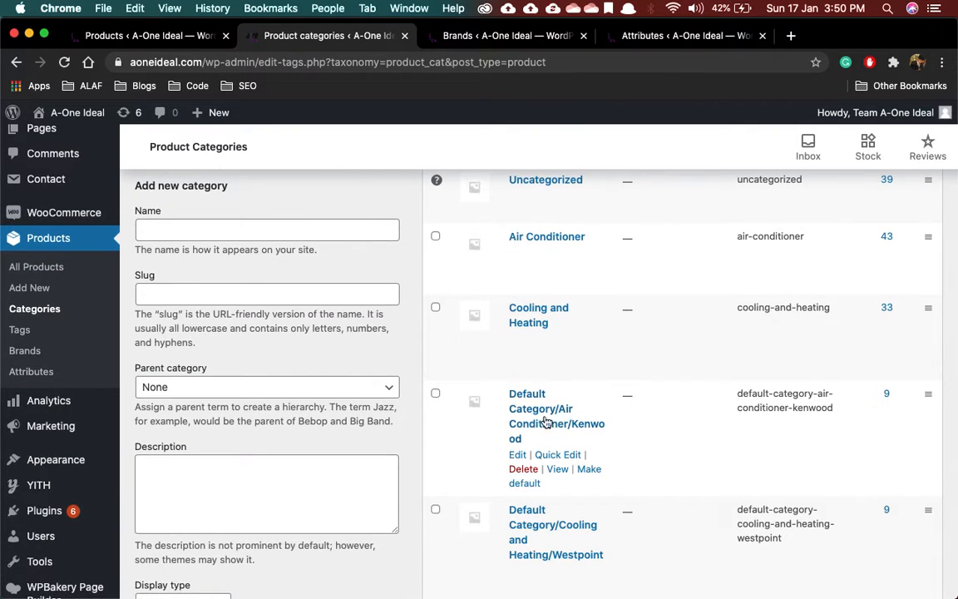
pyautogui.click(536, 469)
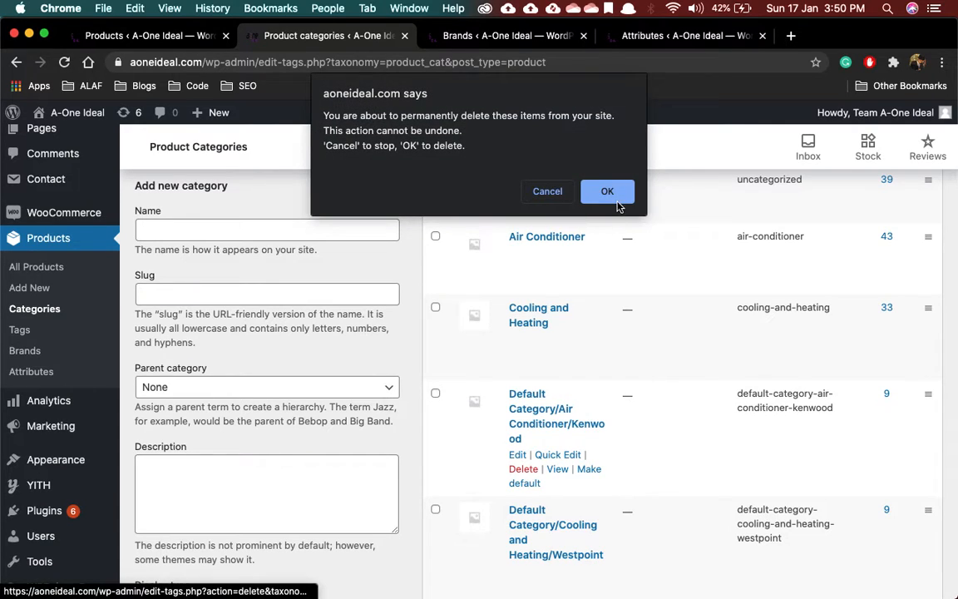
pyautogui.click(608, 192)
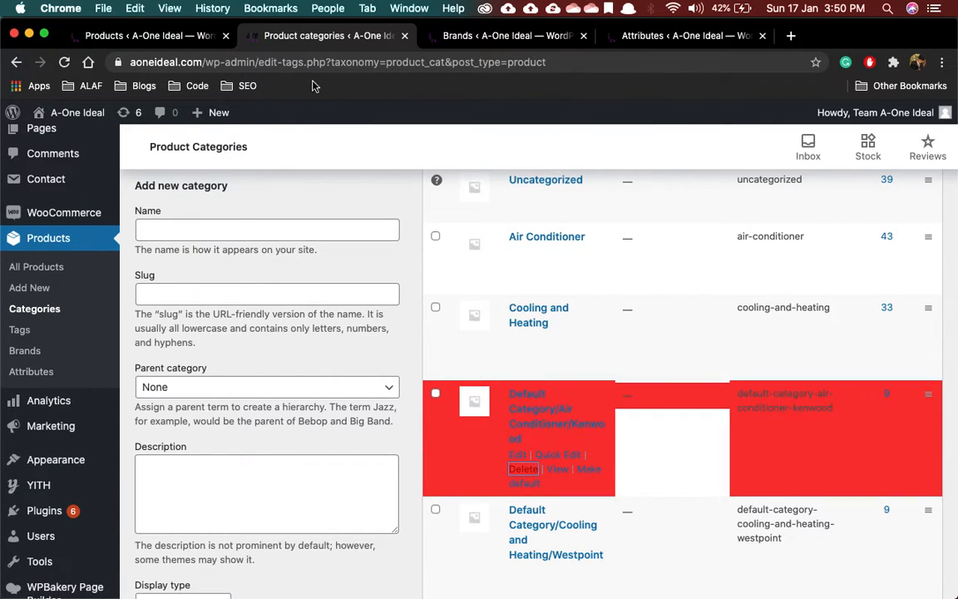
# Filter the products list by the category Default Category/Cooling and Heating/Westpoint
pyautogui.click(150, 35)
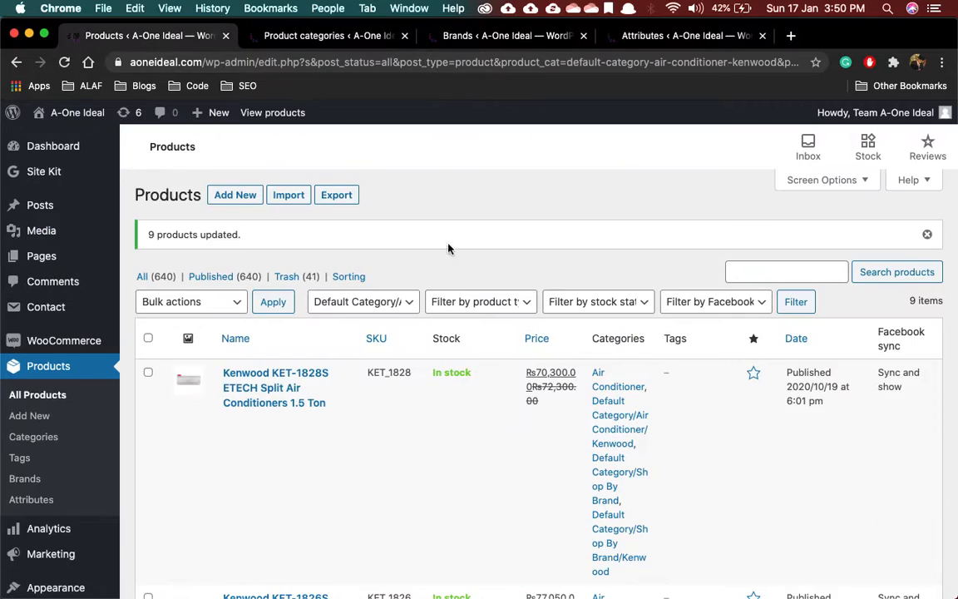
pyautogui.click(383, 304)
pyautogui.click(379, 315)
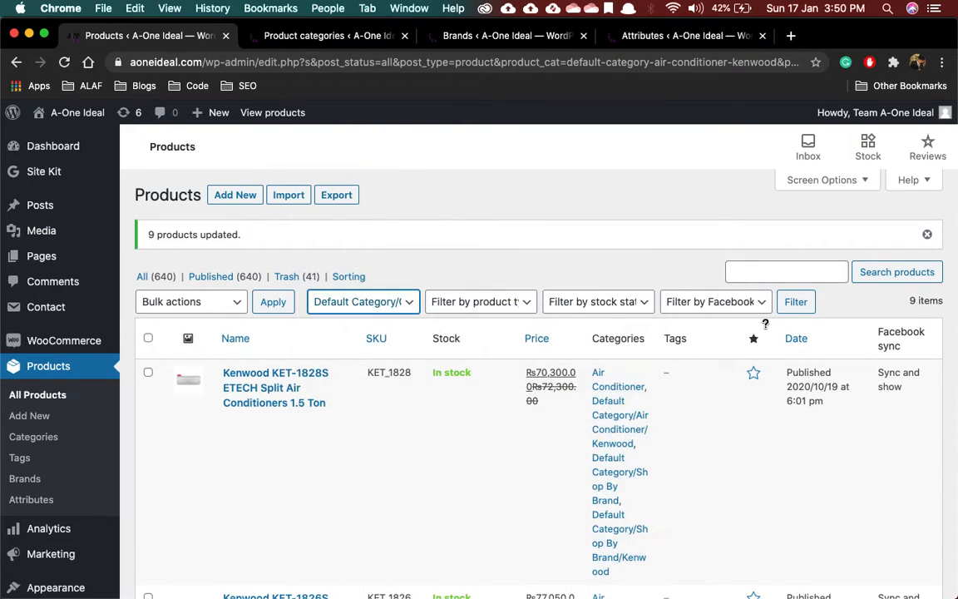
pyautogui.click(805, 306)
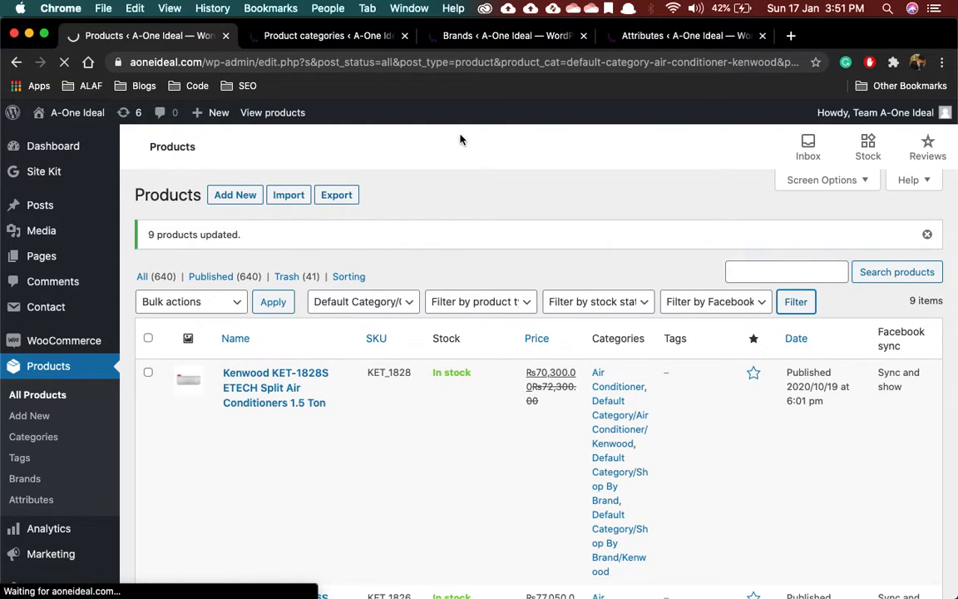
# Check the brands list for an existing Westpoint brand
pyautogui.click(495, 36)
pyautogui.scroll(-3, 590, 433)
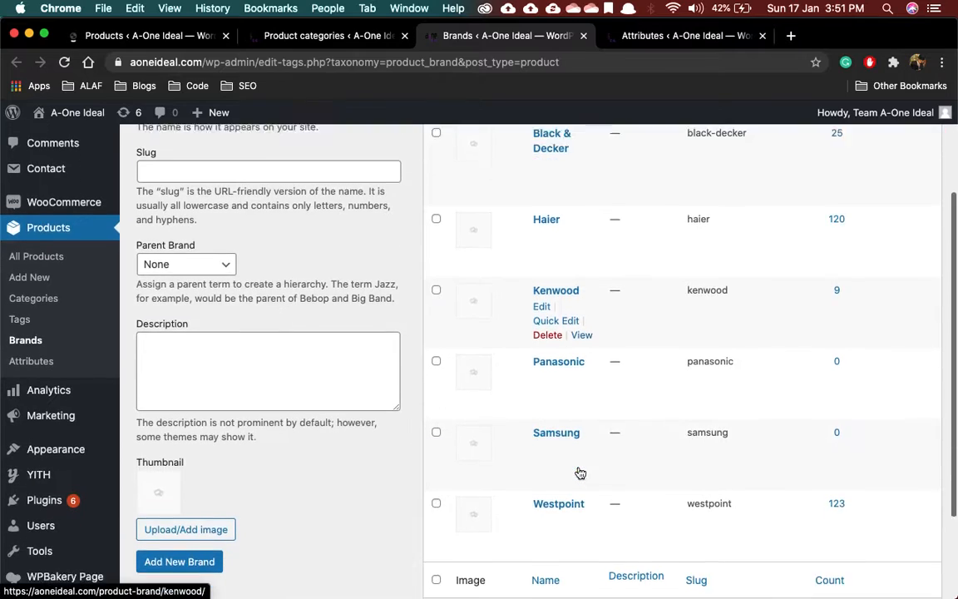
pyautogui.scroll(-1, 581, 473)
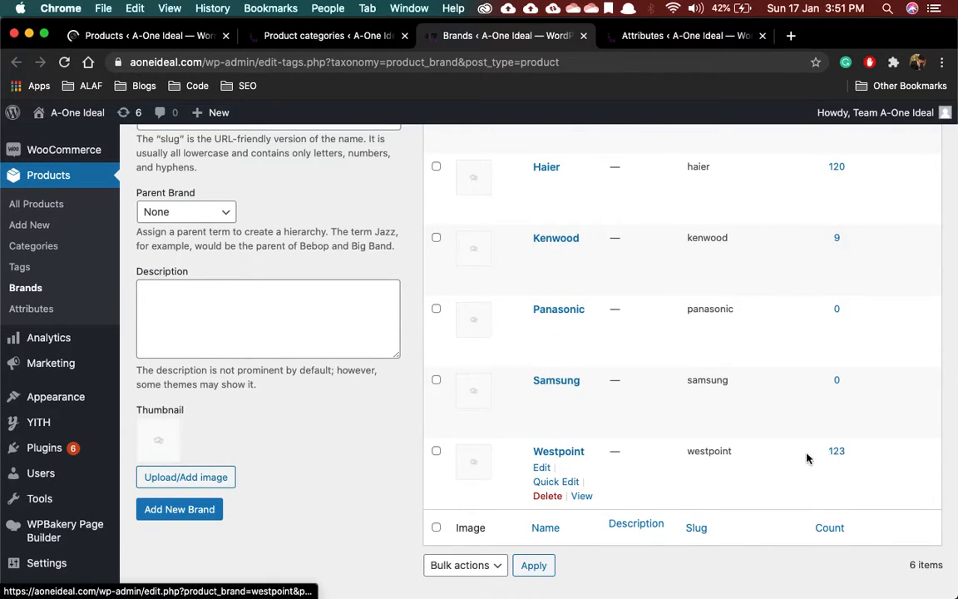
# Verify the category chosen in the products filter and open all the filtered Westpoint products for bulk editing
pyautogui.click(140, 34)
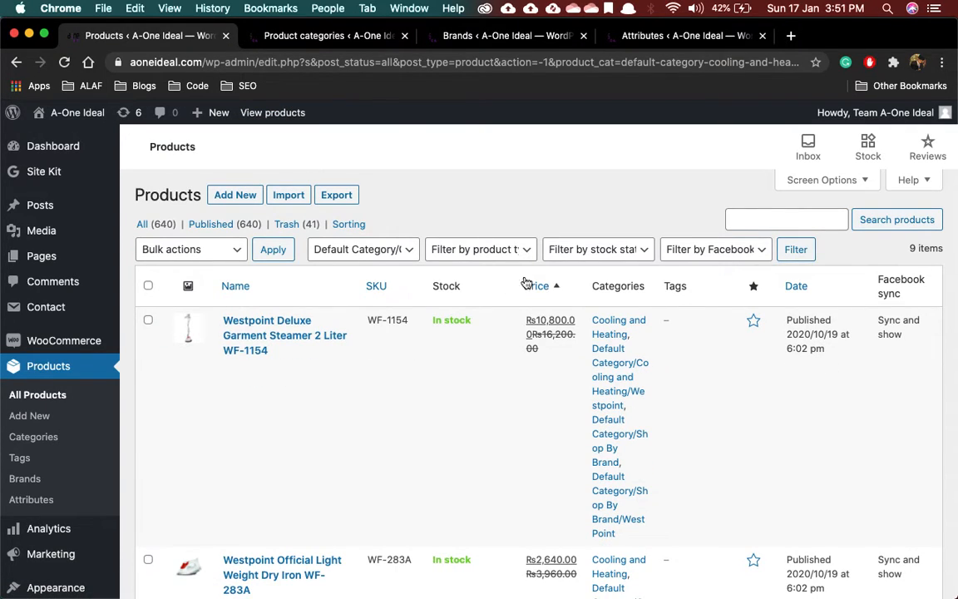
pyautogui.click(495, 256)
pyautogui.click(408, 250)
pyautogui.click(408, 250)
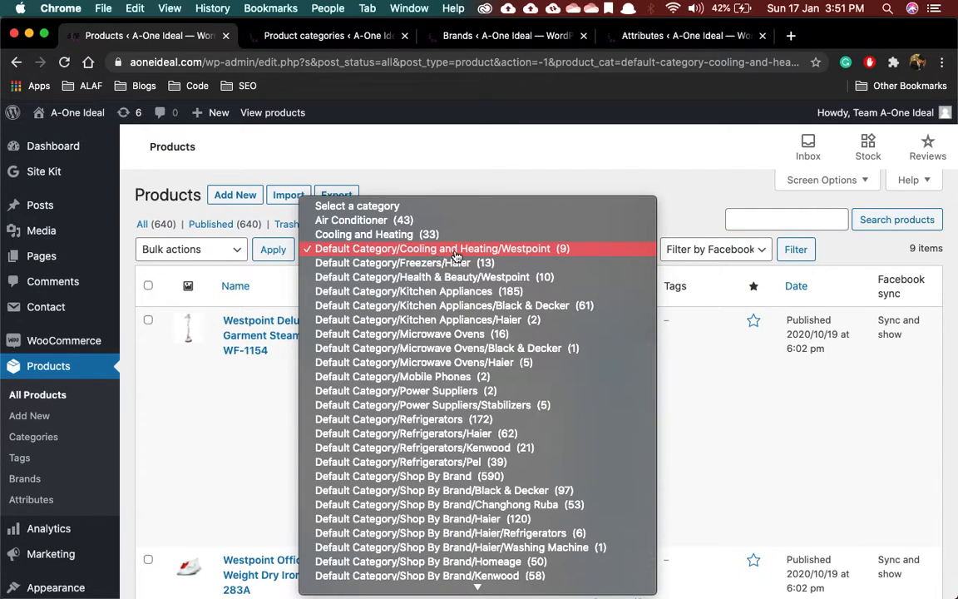
pyautogui.click(514, 171)
pyautogui.click(148, 287)
pyautogui.click(178, 253)
pyautogui.click(158, 262)
pyautogui.click(274, 251)
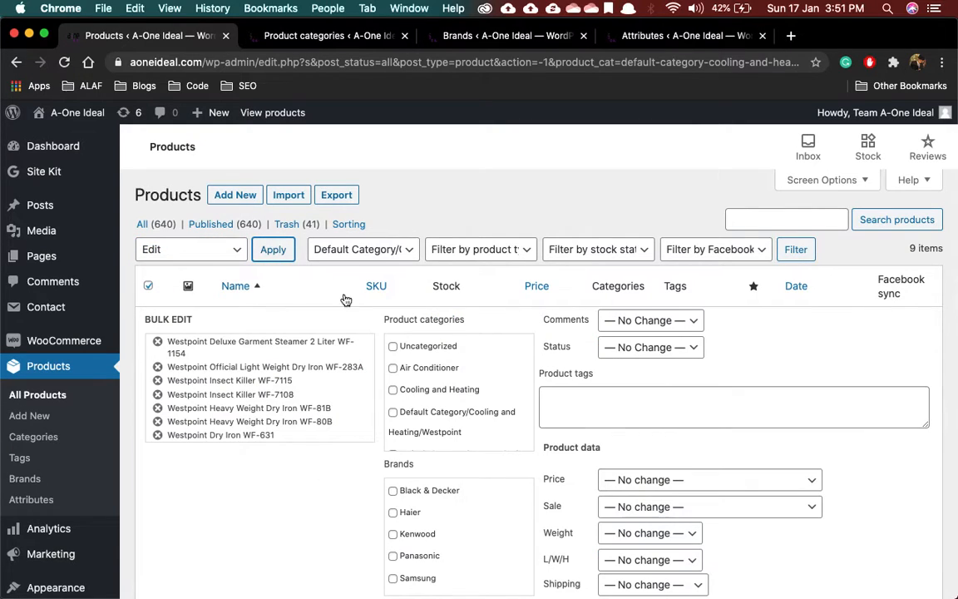
# Bulk assign the Cooling and Heating category and the Westpoint brand to the selected products and update them
pyautogui.scroll(-1, 426, 389)
pyautogui.click(396, 373)
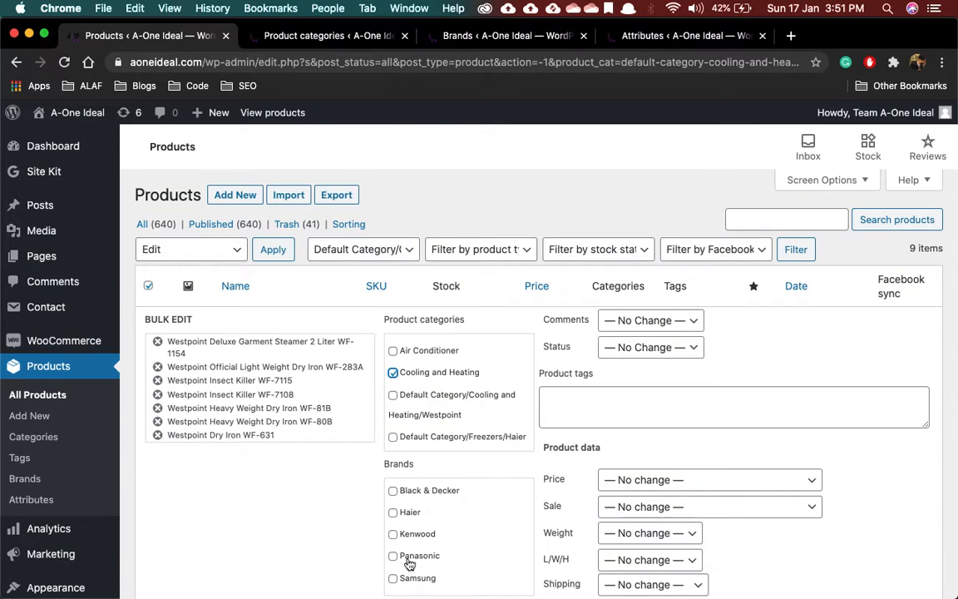
pyautogui.scroll(-1, 419, 559)
pyautogui.click(393, 584)
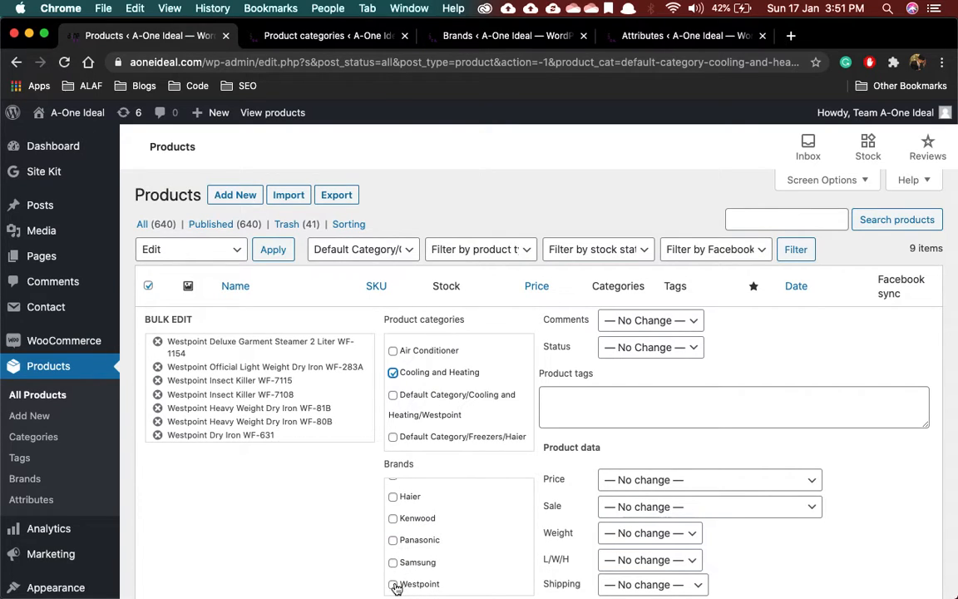
pyautogui.scroll(-8, 691, 416)
pyautogui.click(908, 369)
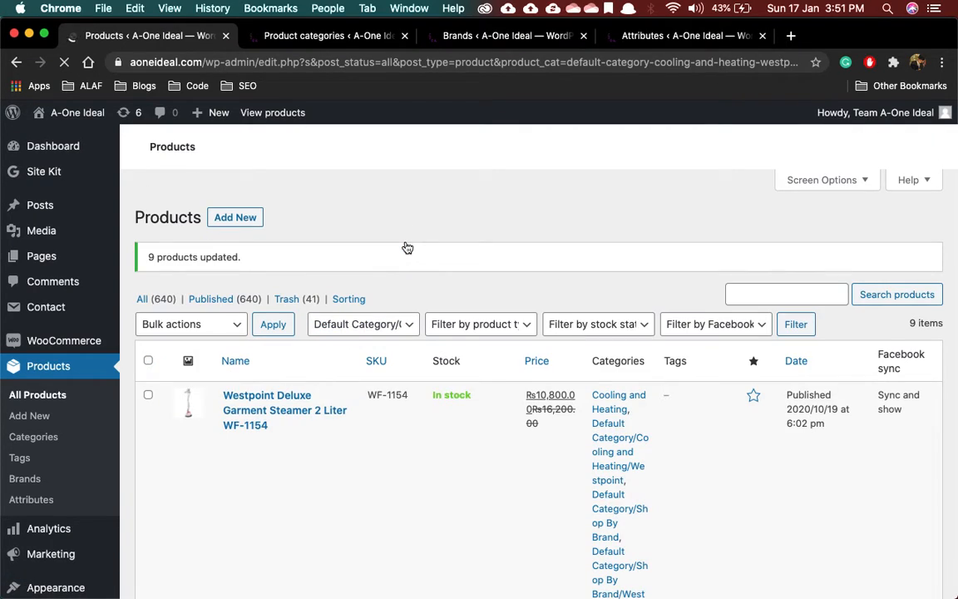
# Permanently delete the product category Default Category/Cooling and Heating/Westpoint
pyautogui.click(322, 35)
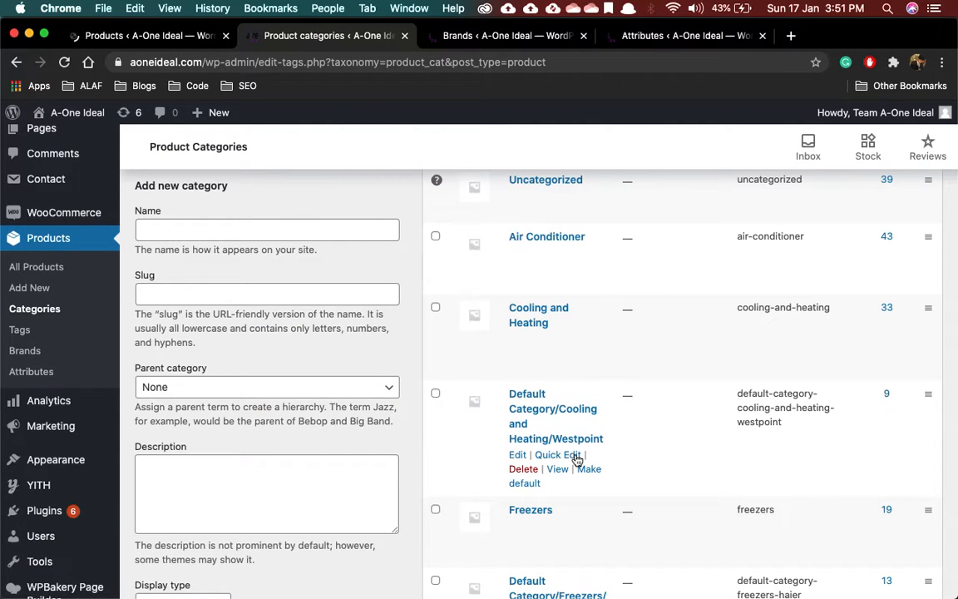
pyautogui.click(524, 469)
pyautogui.click(608, 191)
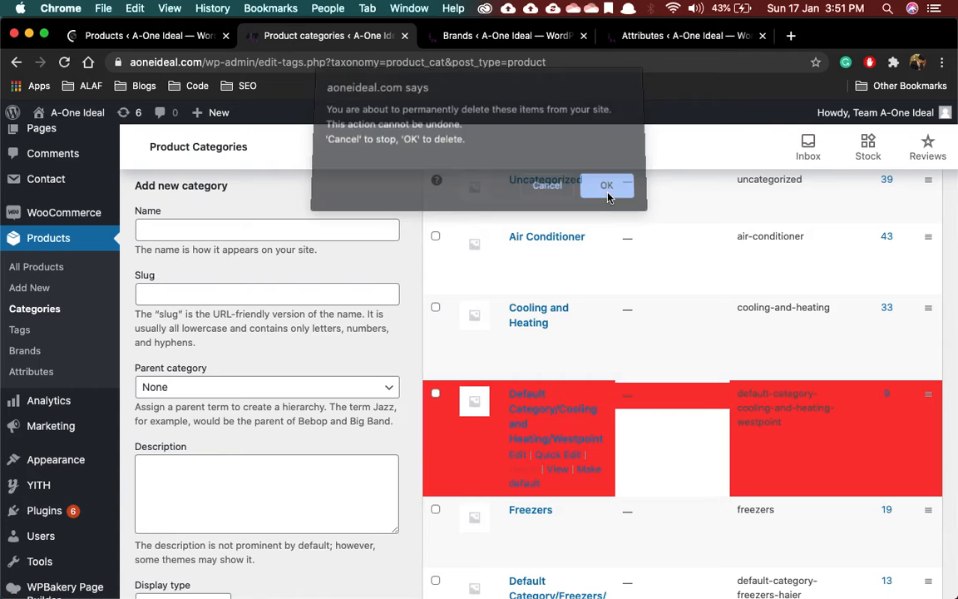
# Examine the product categories list for remaining Westpoint and Default Category entries, comparing it with the brands list
pyautogui.scroll(-3, 567, 421)
pyautogui.scroll(-20, 567, 421)
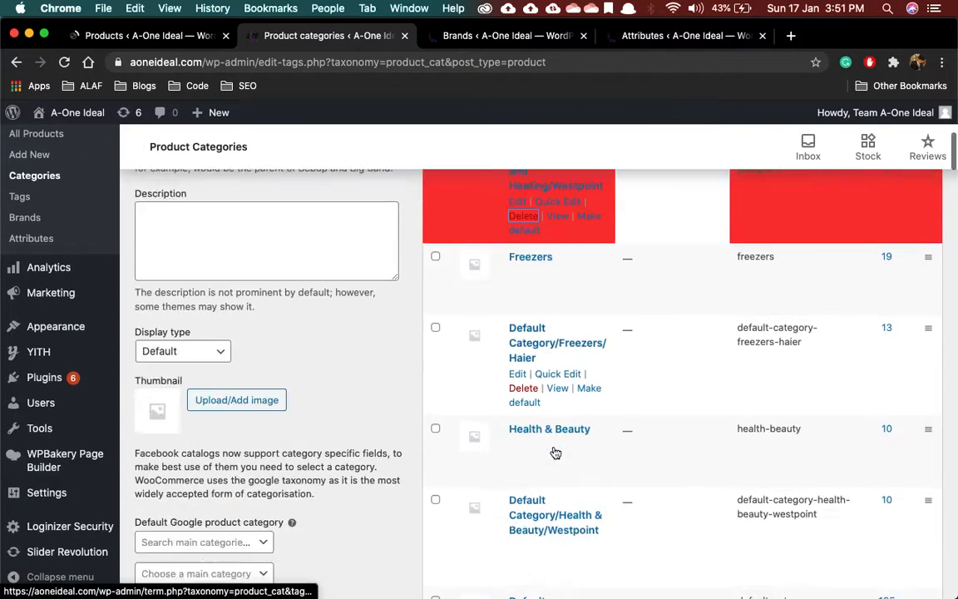
pyautogui.scroll(-10, 554, 450)
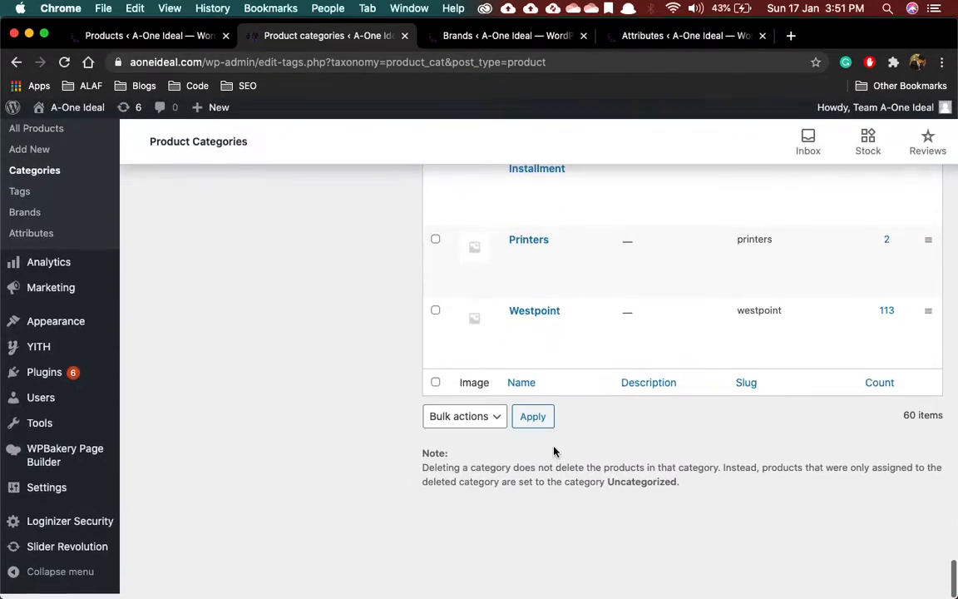
pyautogui.scroll(2, 614, 321)
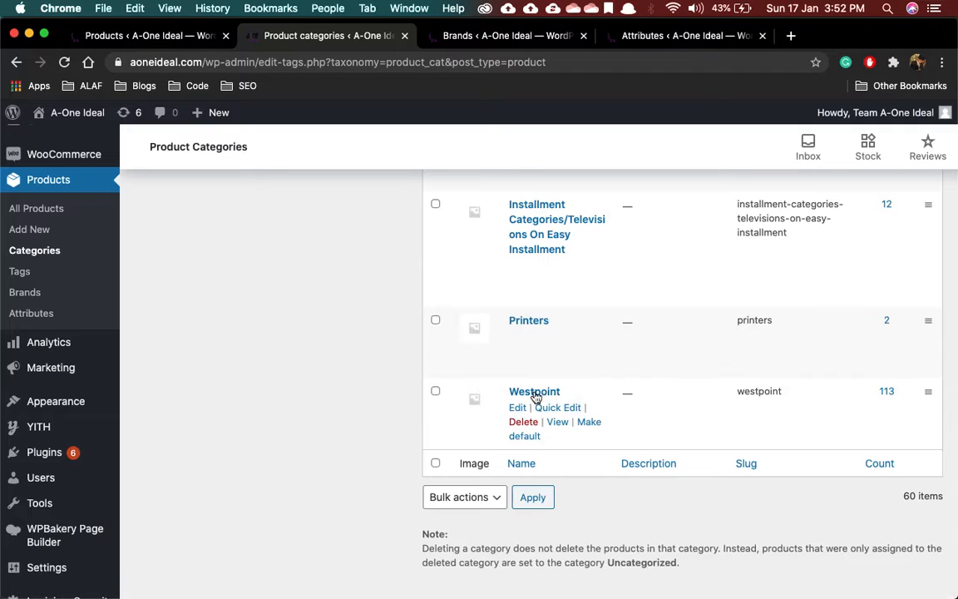
pyautogui.scroll(10, 563, 391)
pyautogui.scroll(15, 643, 343)
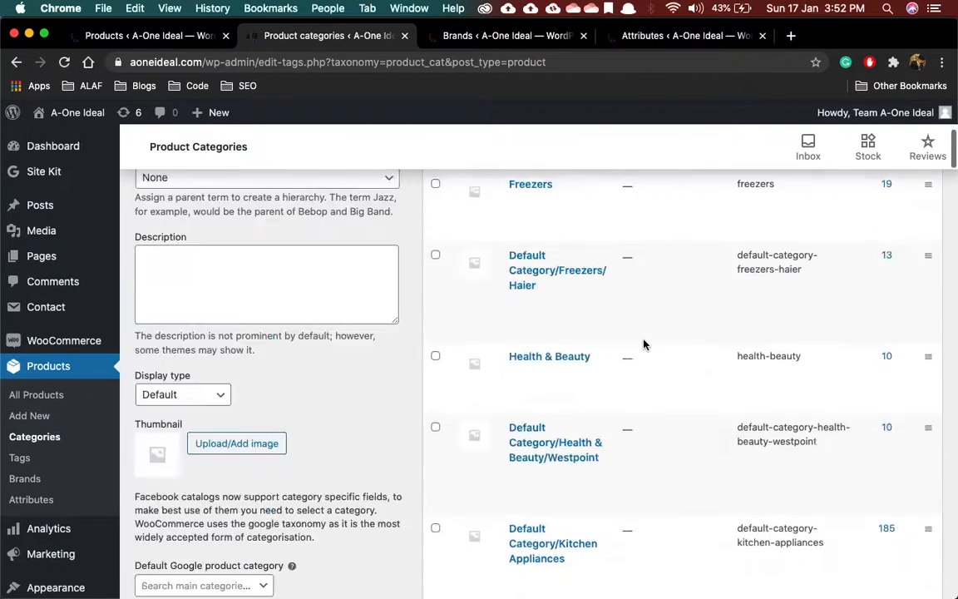
pyautogui.scroll(-3, 611, 396)
pyautogui.click(499, 36)
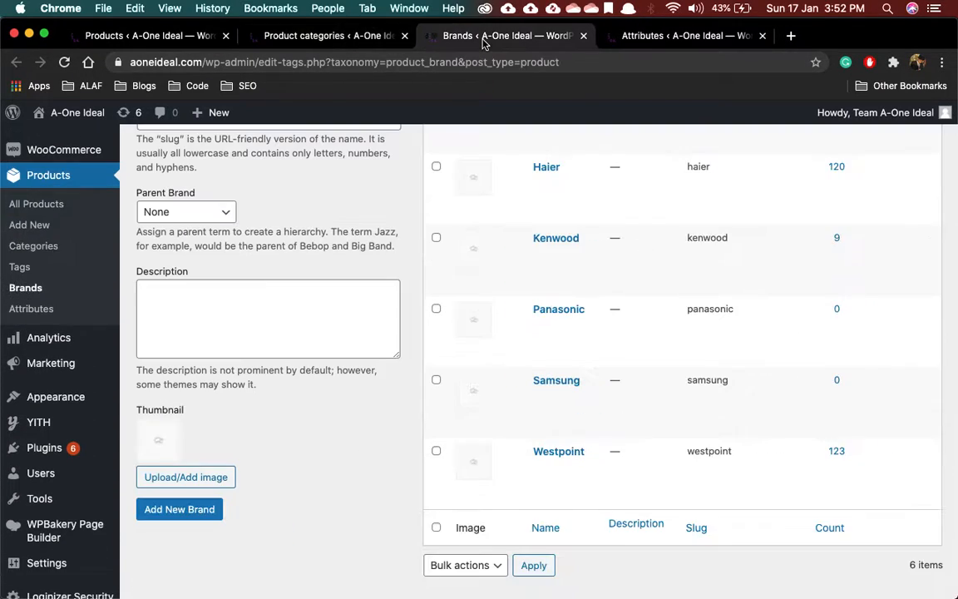
pyautogui.click(346, 36)
pyautogui.scroll(-5, 559, 314)
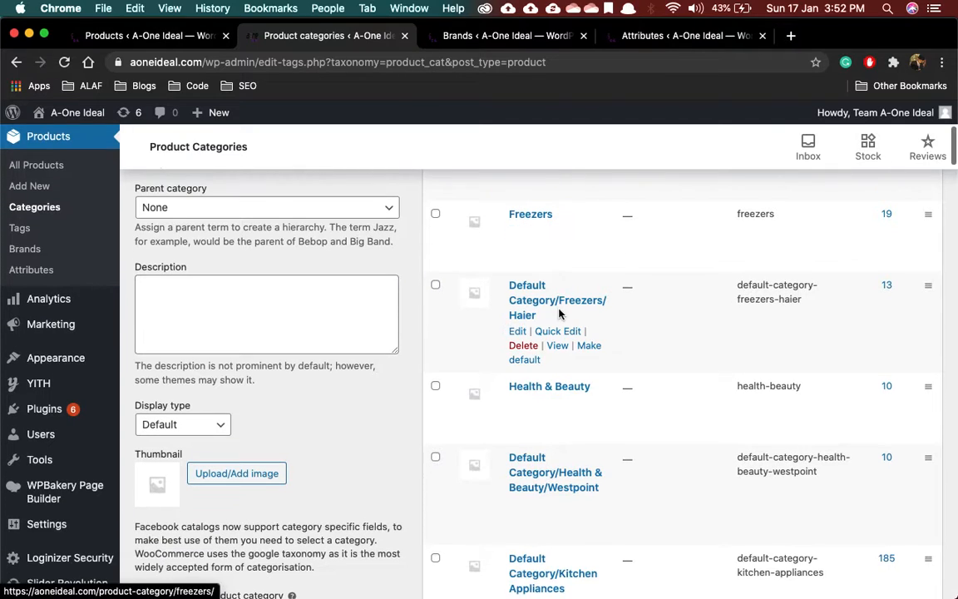
pyautogui.scroll(-4, 601, 334)
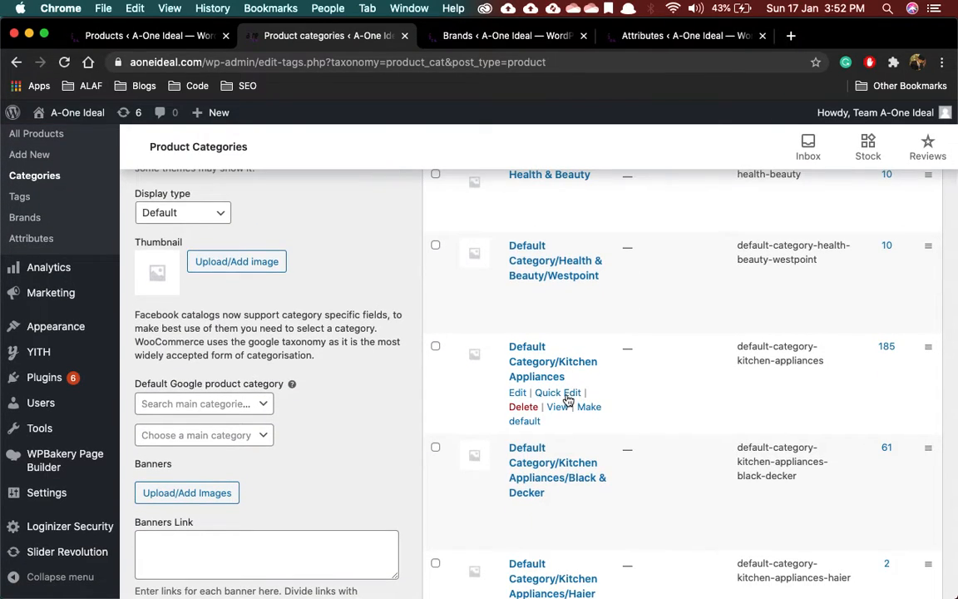
# Rename the category Default Category/Kitchen Appliances as Kitchen Appliances and set its slug to kitchen-appliances
pyautogui.click(560, 392)
pyautogui.moveTo(580, 370); pyautogui.dragTo(299, 357)
pyautogui.press('BackSpace')
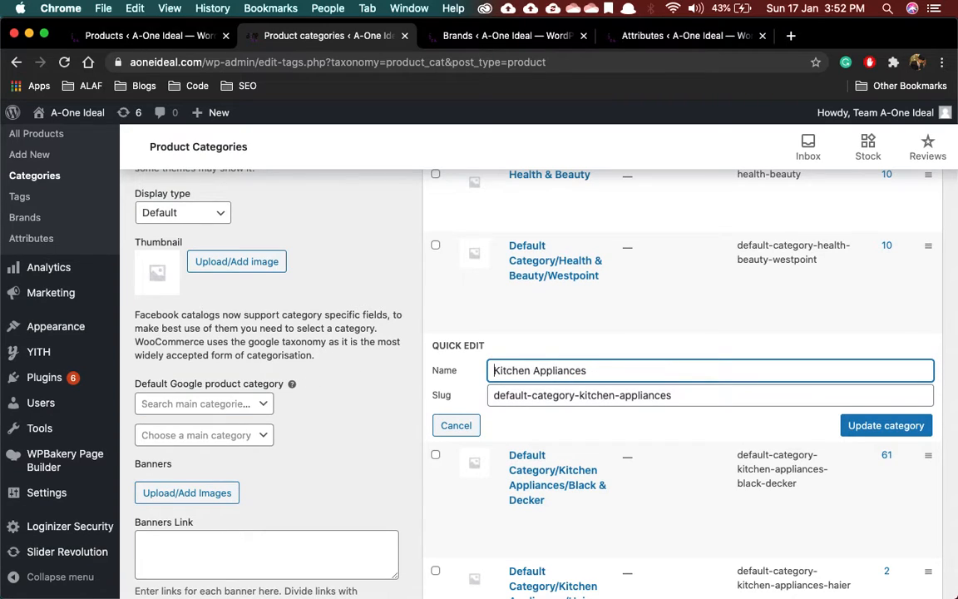
pyautogui.moveTo(580, 397); pyautogui.dragTo(674, 396)
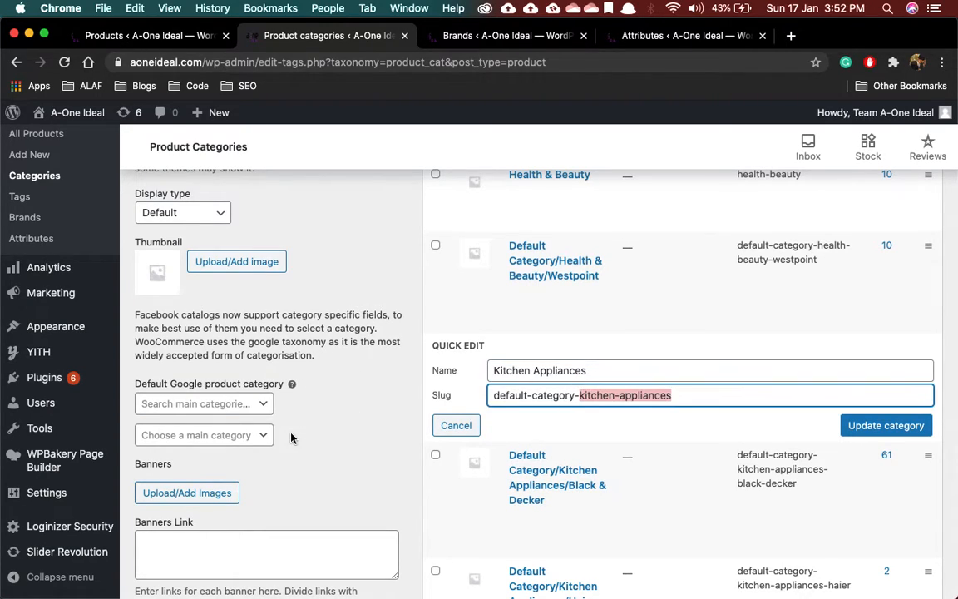
pyautogui.doubleClick(492, 405)
pyautogui.click(494, 401)
pyautogui.click(497, 400)
pyautogui.moveTo(496, 400); pyautogui.dragTo(579, 391)
pyautogui.press('BackSpace')
pyautogui.click(865, 424)
pyautogui.scroll(-3, 655, 408)
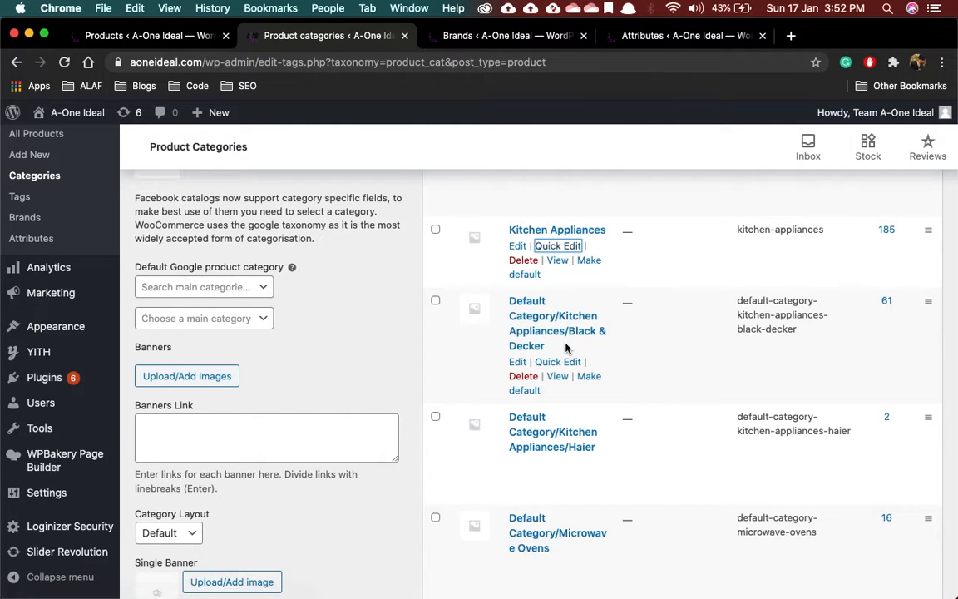
pyautogui.scroll(-5, 553, 416)
pyautogui.scroll(15, 549, 420)
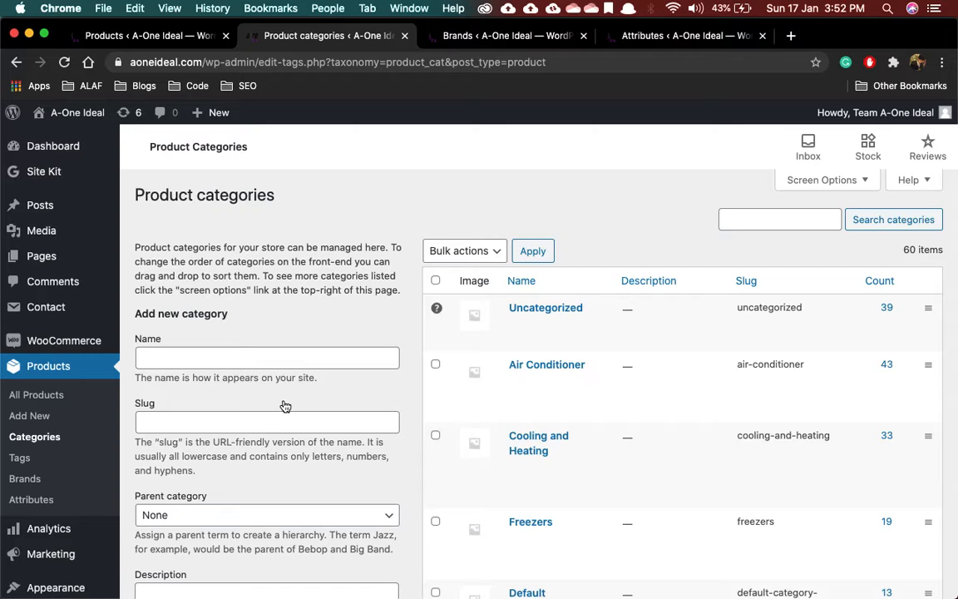
pyautogui.press('super+shift+5')
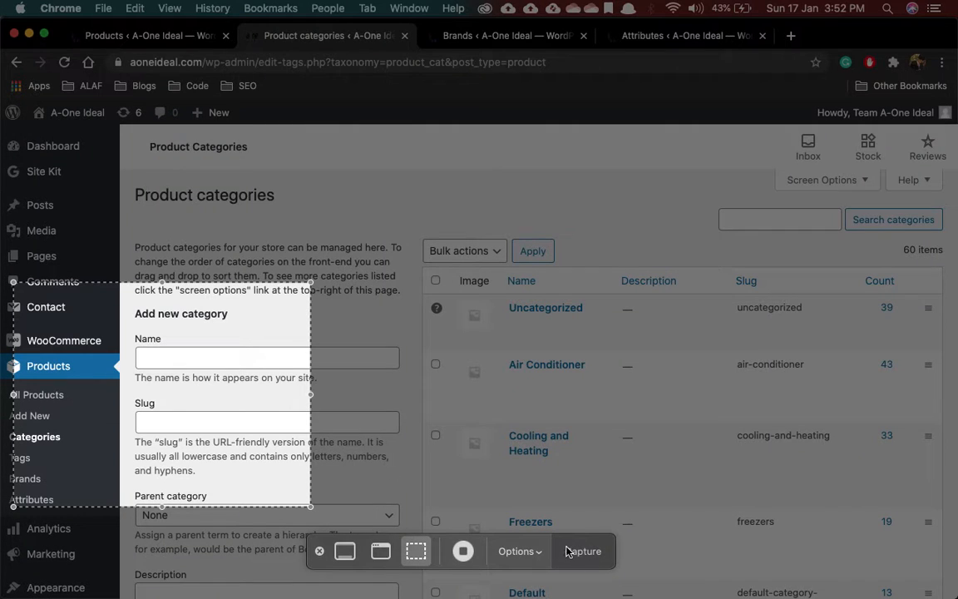